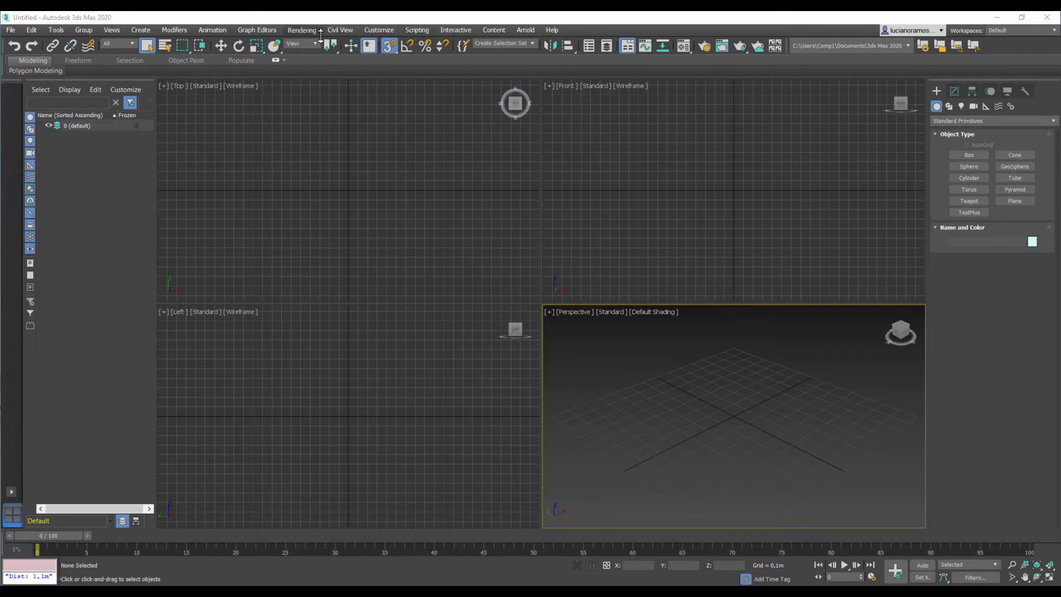
Confirm Metric with Meters as the display unit scale in the units setup.
left_click(381, 30)
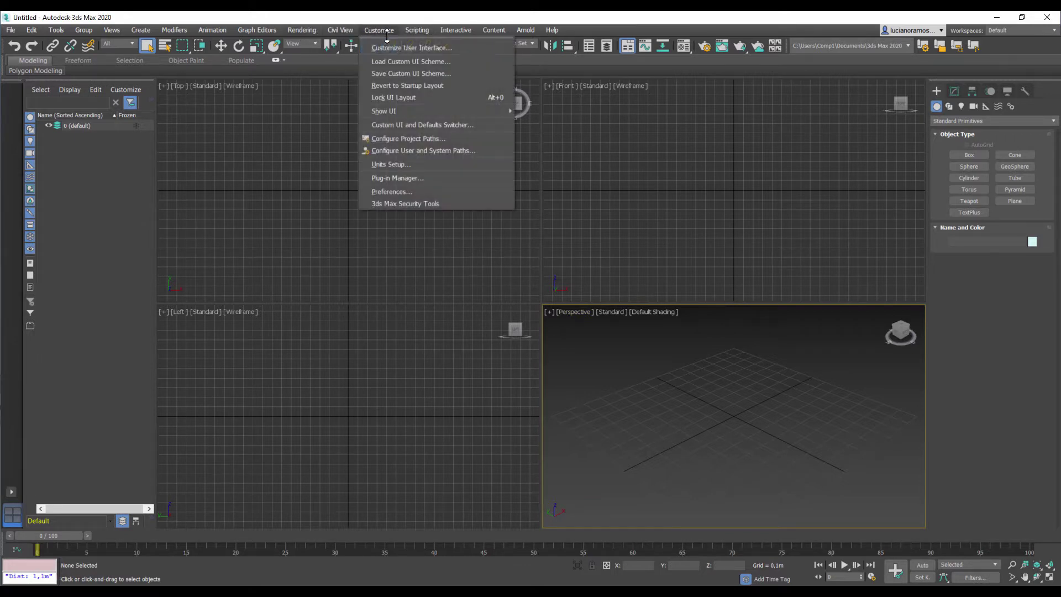
left_click(393, 165)
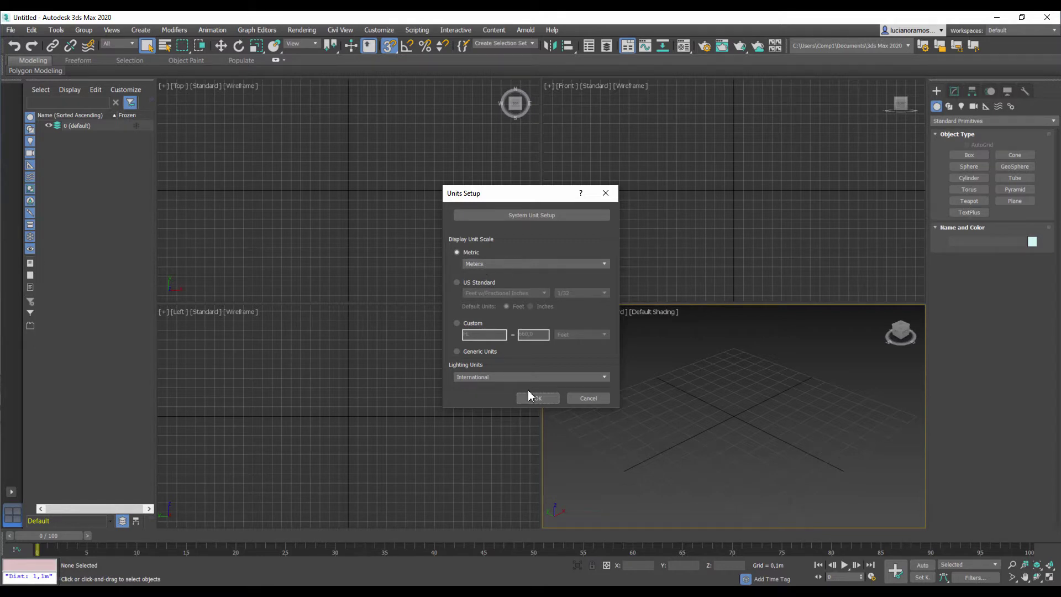
left_click(539, 398)
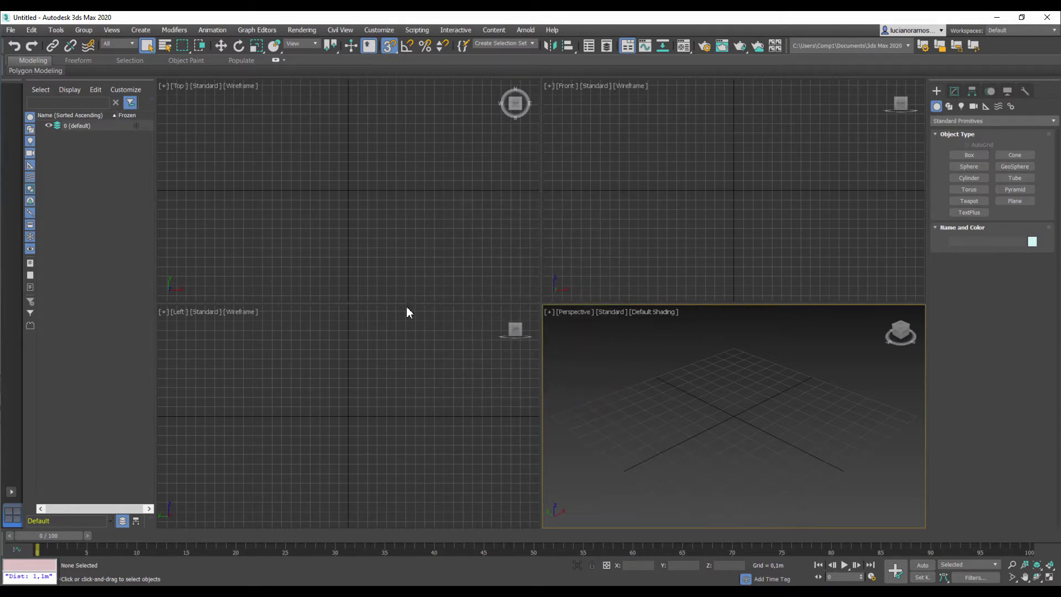
Start importing the AutoCAD drawing "1-3-5 bloco A" into the scene.
left_click(13, 31)
mouse_move(60, 170)
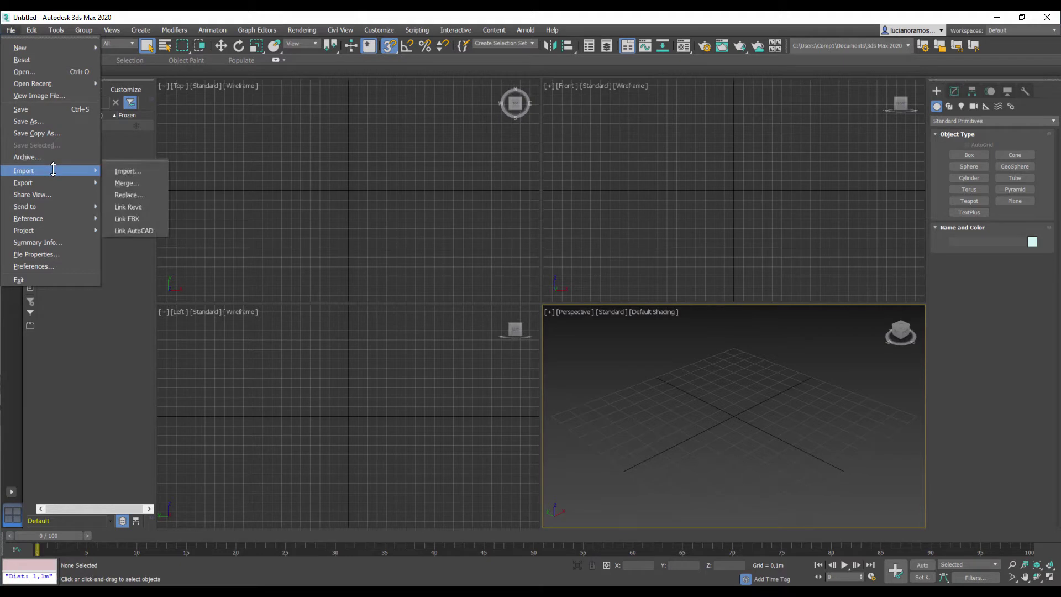
left_click(130, 171)
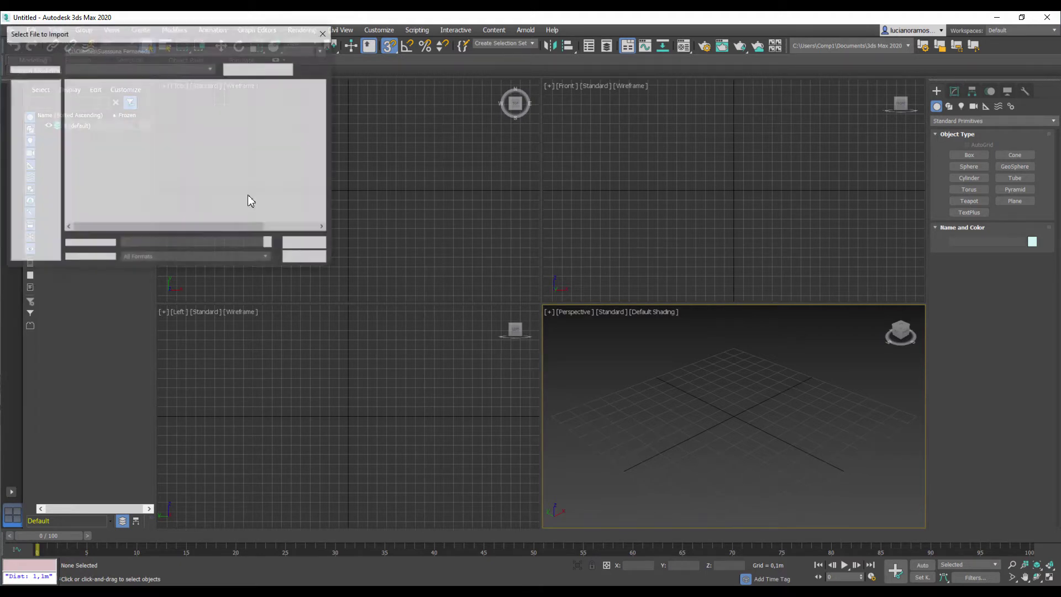
left_click(451, 187)
left_click(448, 195)
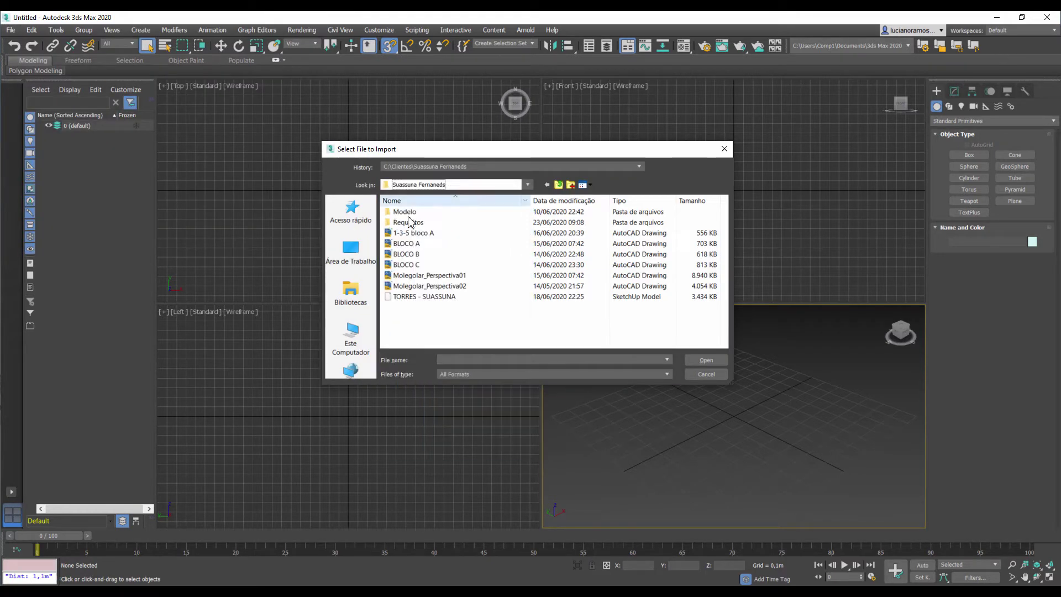
left_click(415, 233)
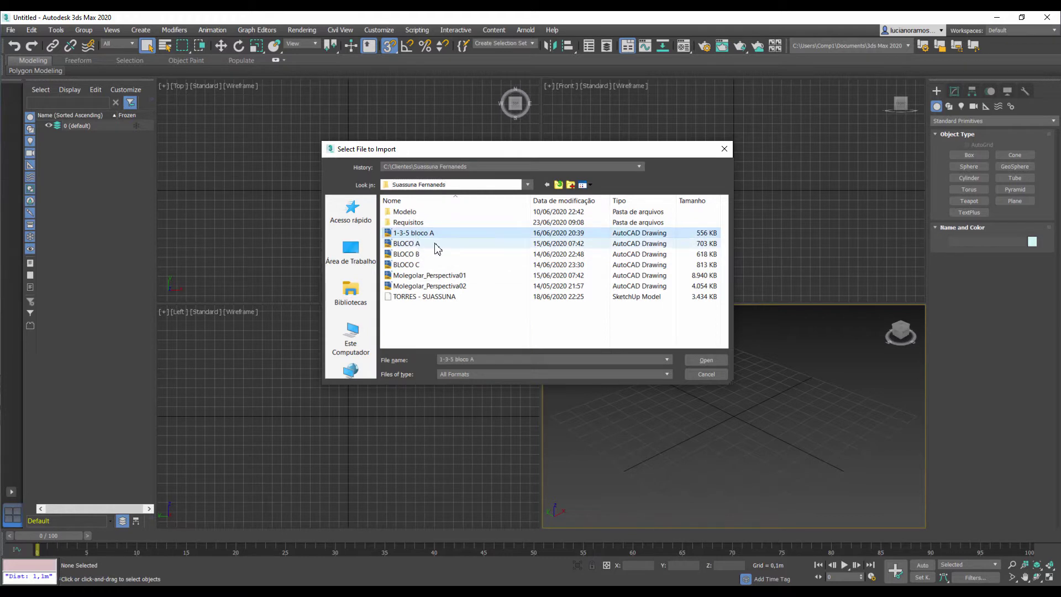
left_click(714, 362)
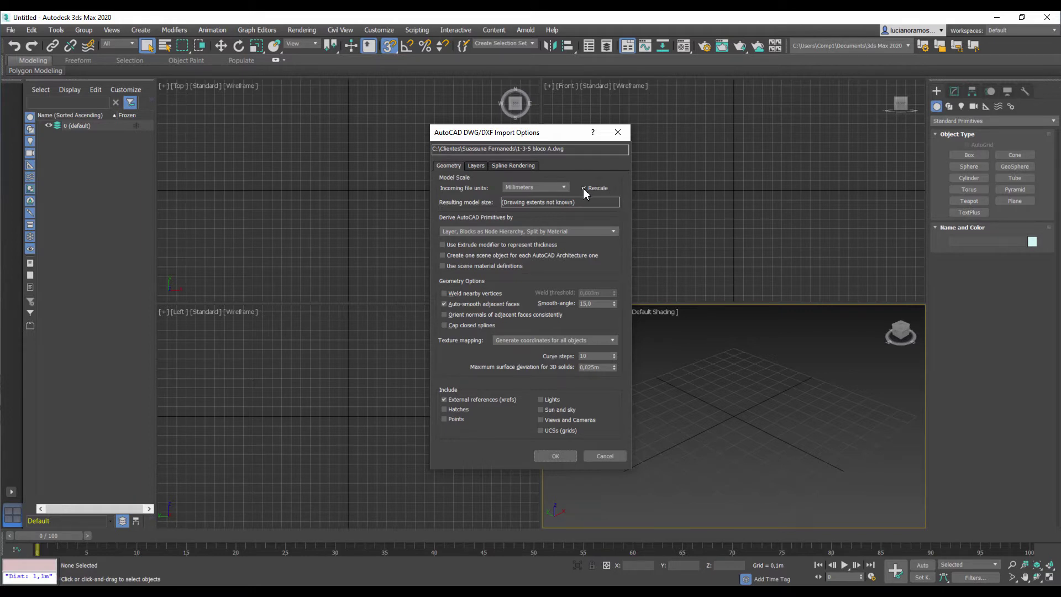
Set the incoming file units to Meters with rescaling on and complete the drawing import.
left_click(558, 188)
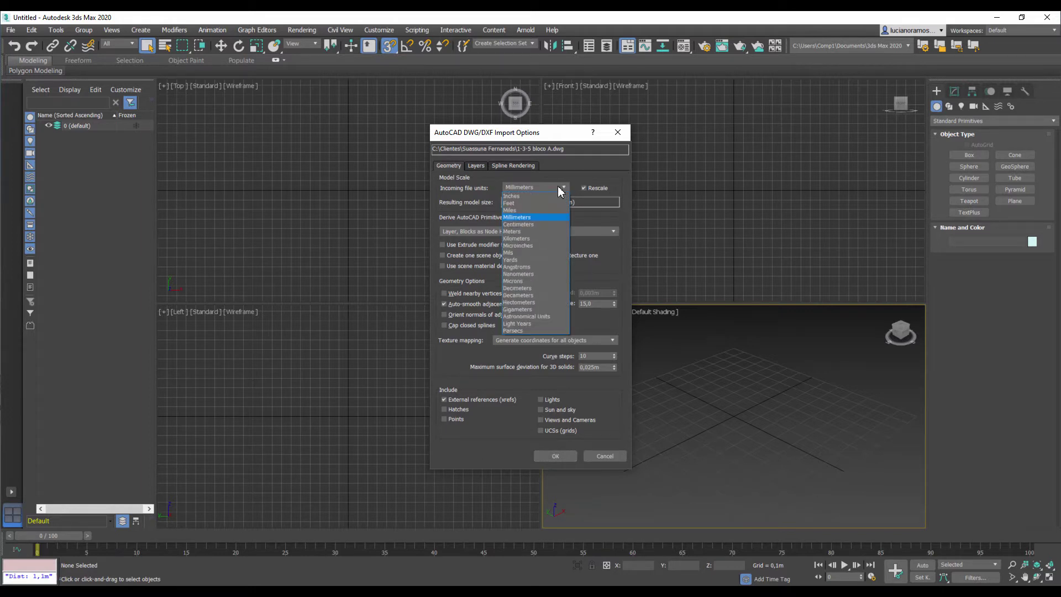
left_click(526, 232)
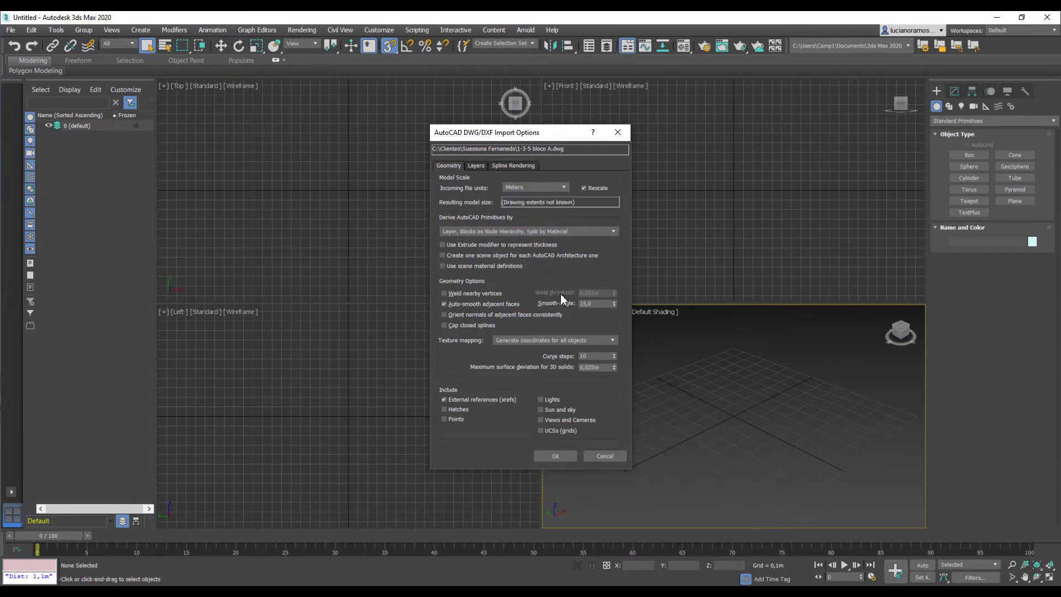
left_click(562, 457)
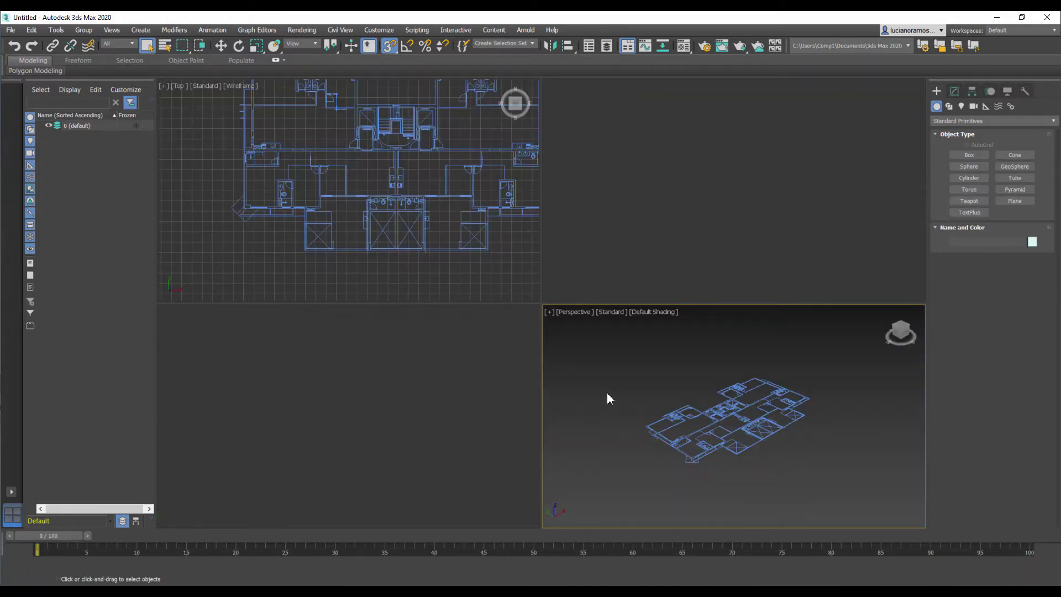
middle_click_drag(445, 230, 412, 256)
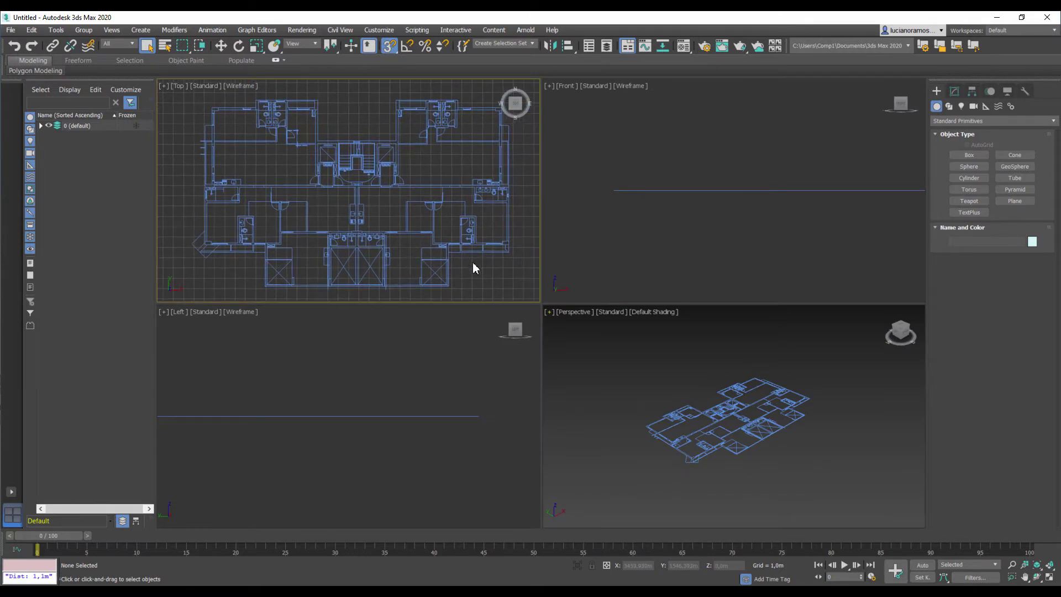
middle_click_drag(781, 438, 777, 436)
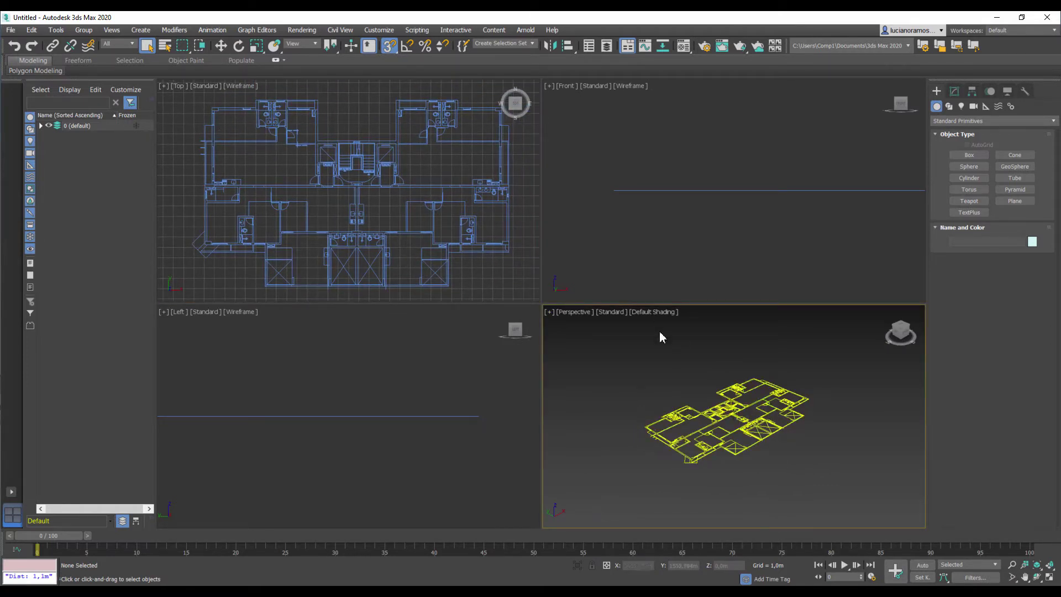
middle_click_drag(718, 384, 701, 380)
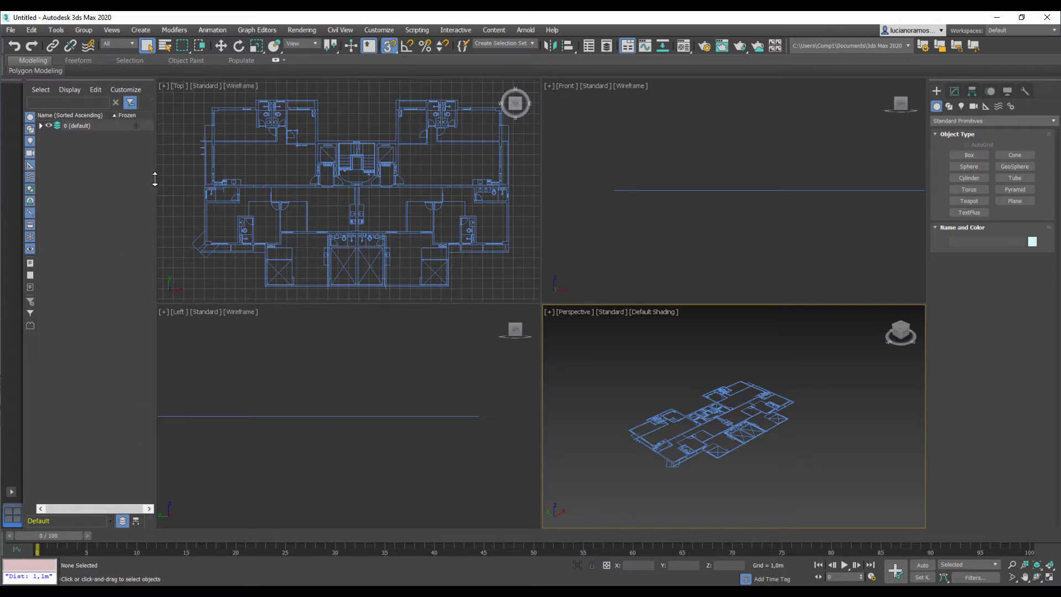
Inspect the contents and visibility of the default layer in the Scene Explorer and close it.
left_click(52, 31)
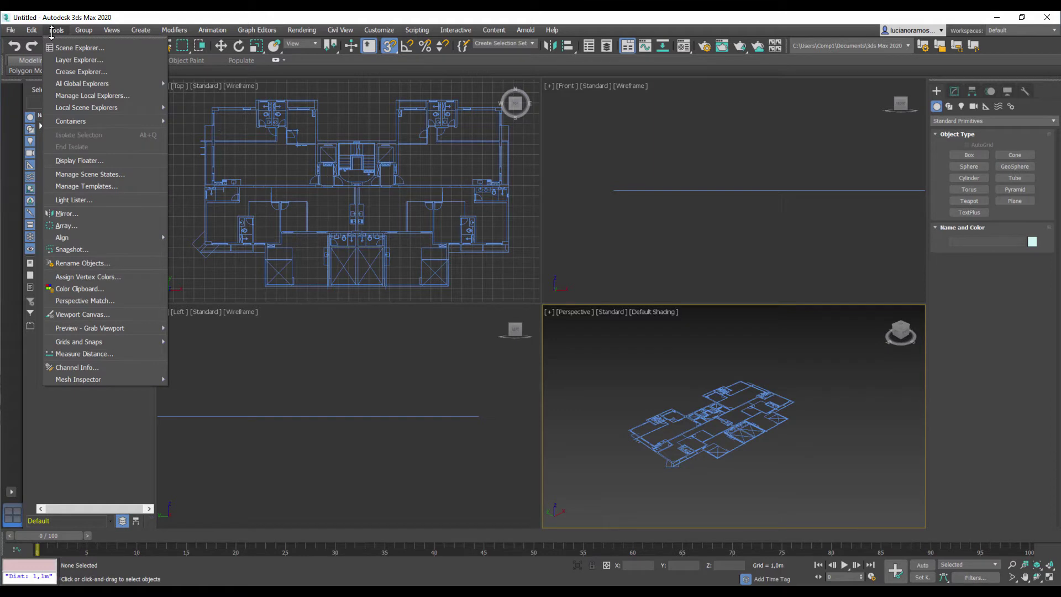
left_click(66, 48)
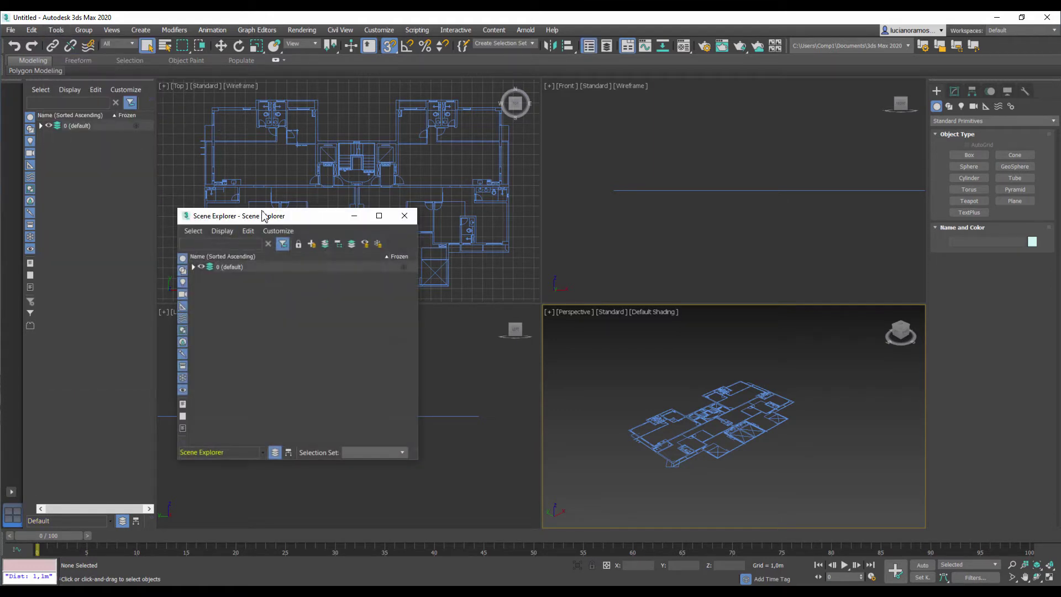
left_click_drag(263, 215, 269, 173)
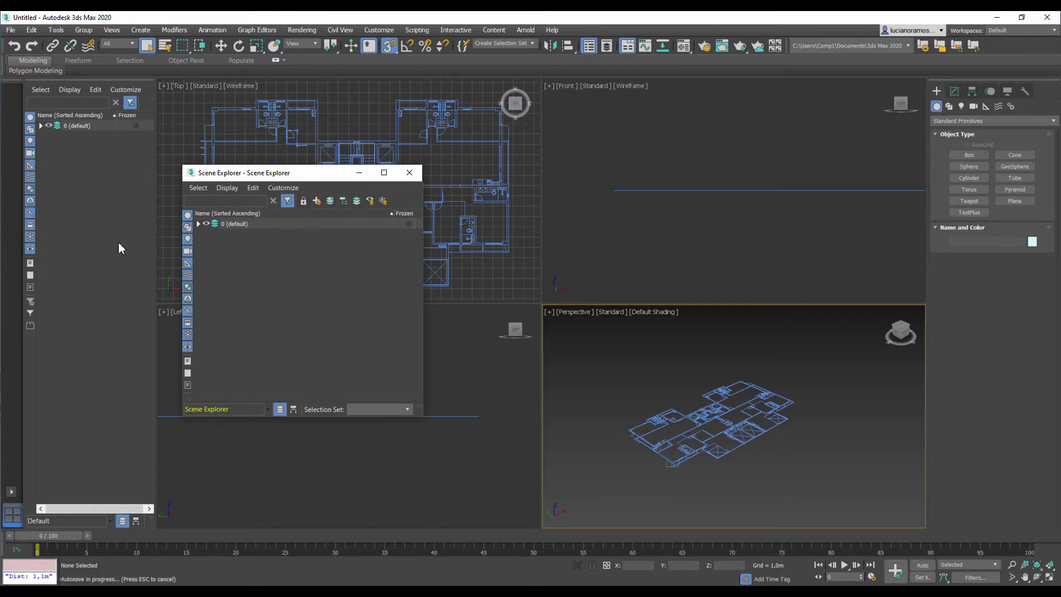
left_click(150, 99)
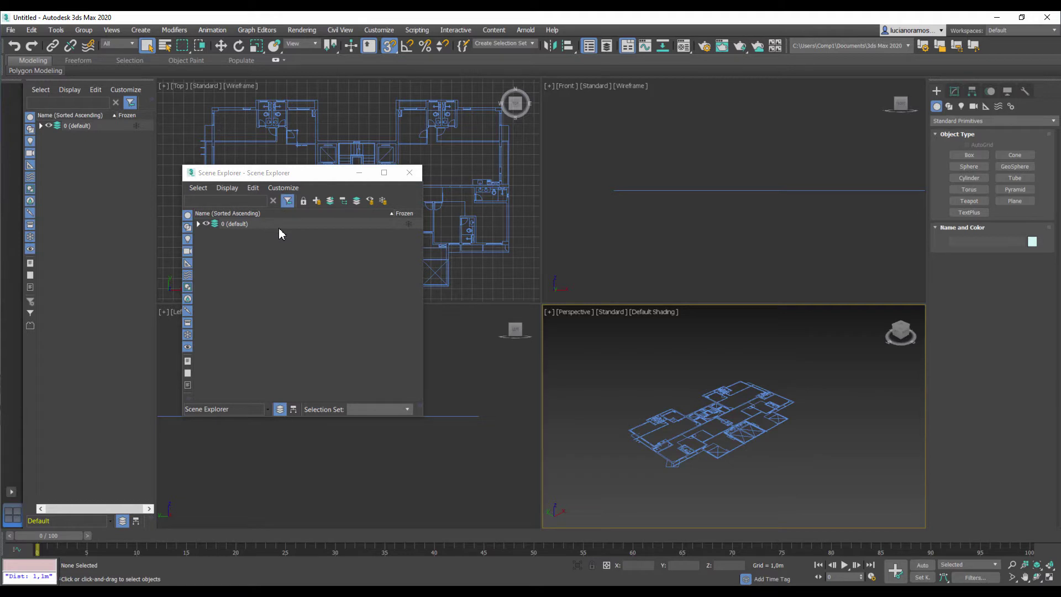
left_click(197, 223)
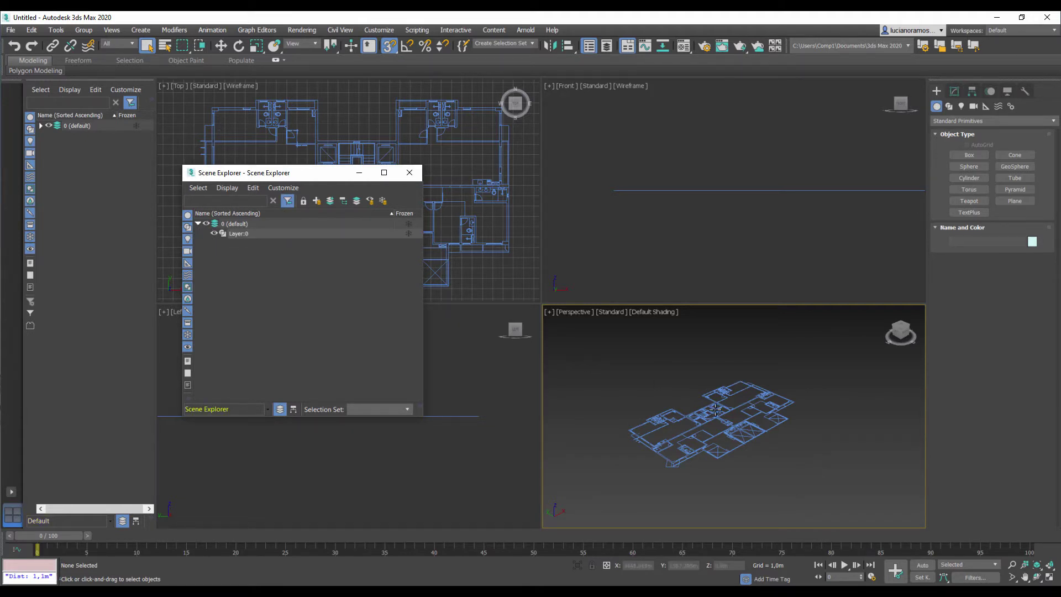
left_click(207, 225)
left_click(207, 225)
left_click(198, 223)
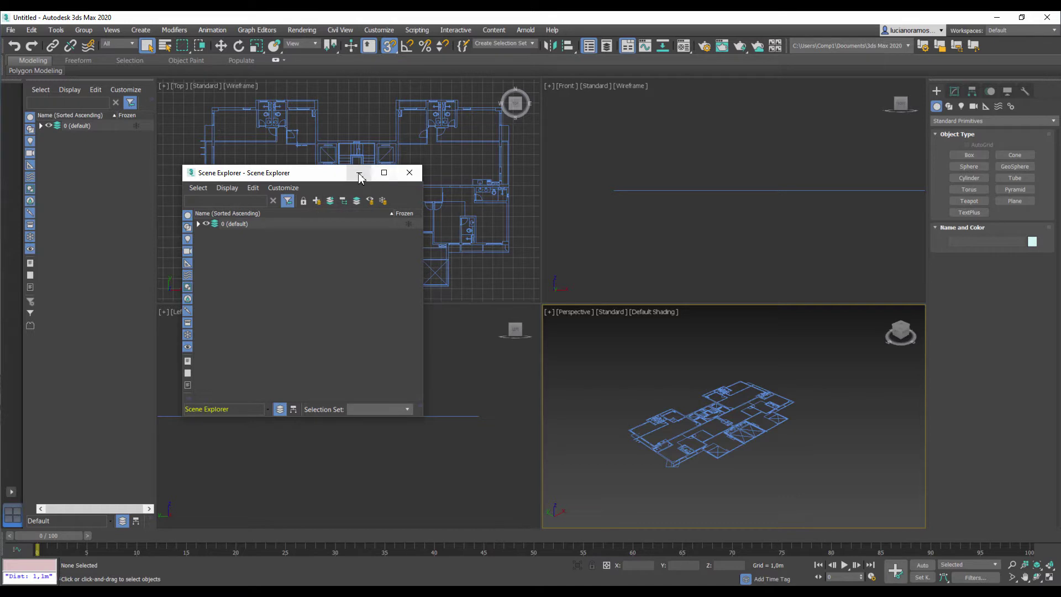
left_click(409, 173)
Maximize the Top view and examine the grid against the walls at the floor plan's lower-left corner.
middle_click_drag(381, 204, 376, 199)
key("alt+w")
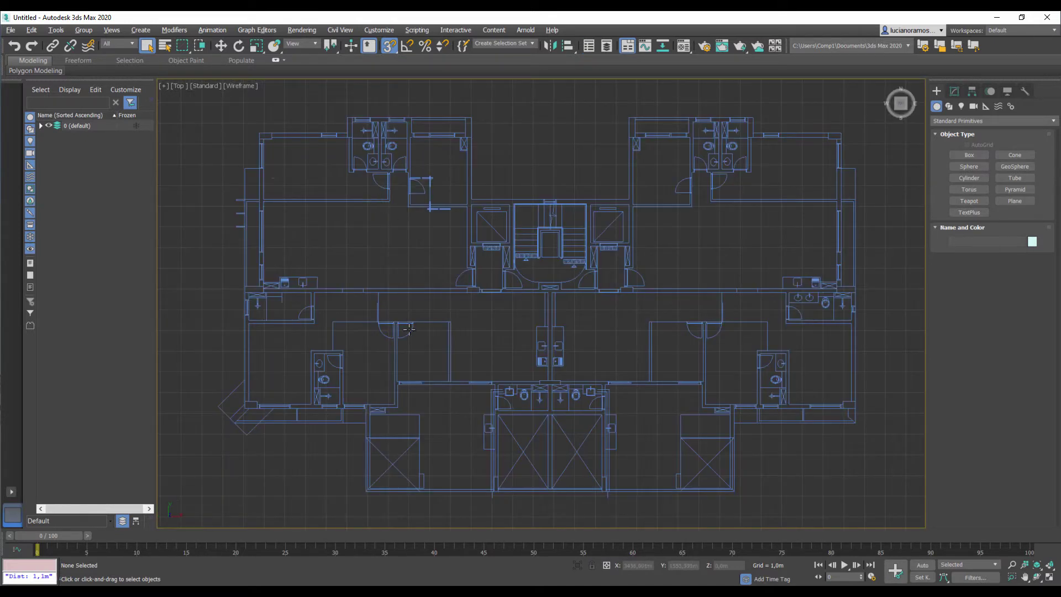
scroll(488, 240, "up", 3)
scroll(360, 282, "up", 4)
scroll(360, 282, "up", 8)
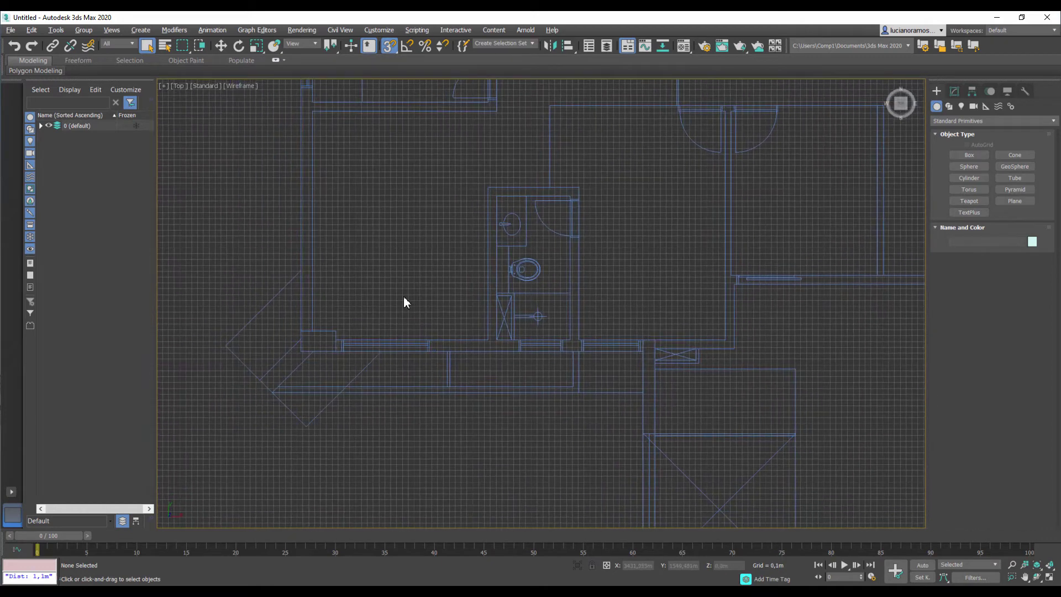
scroll(605, 219, "down", 2)
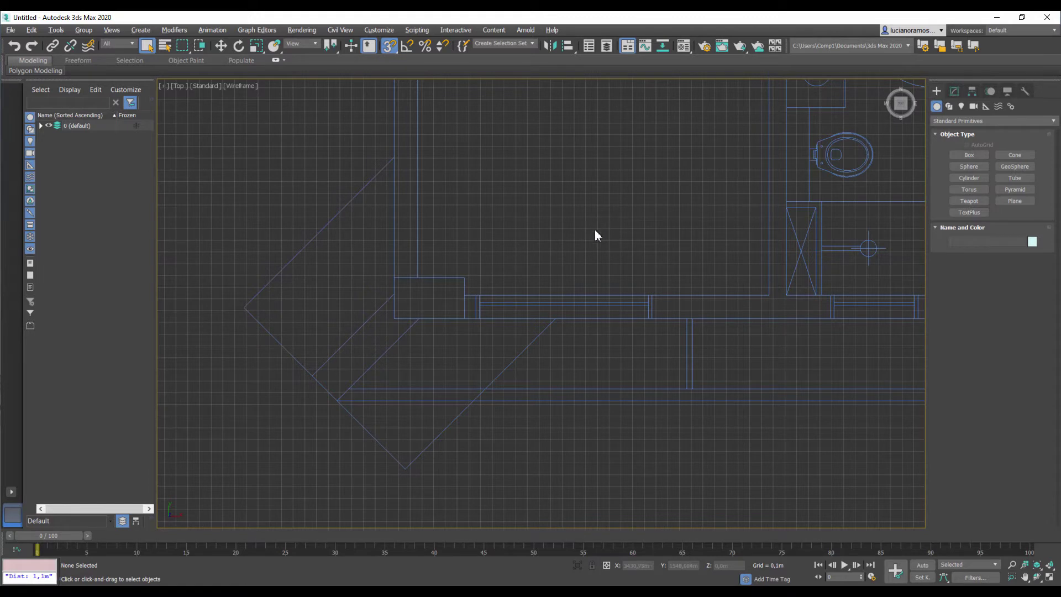
middle_click_drag(595, 234, 574, 226)
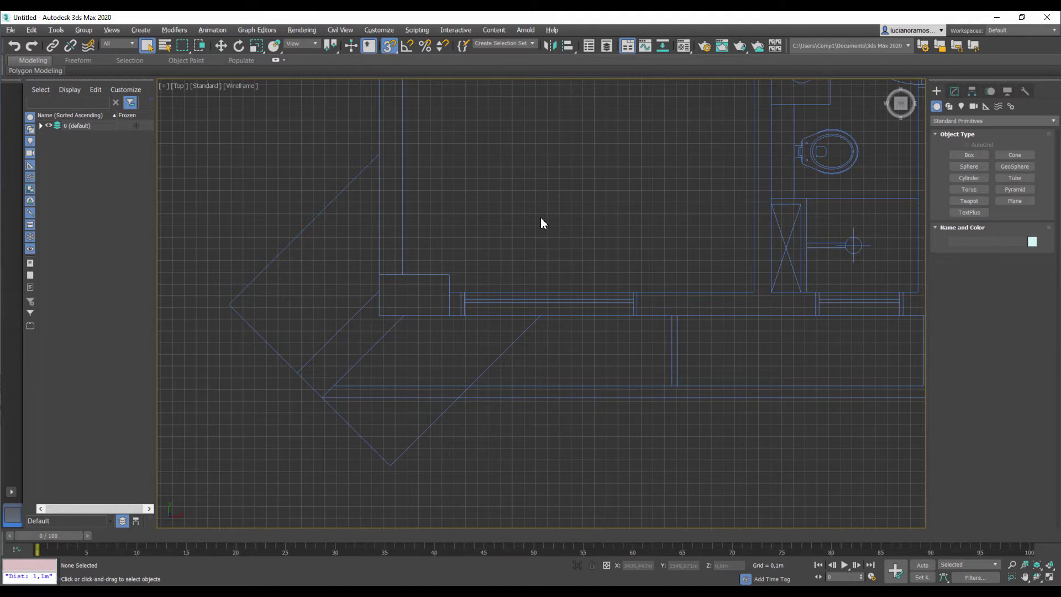
middle_click_drag(541, 223, 519, 226)
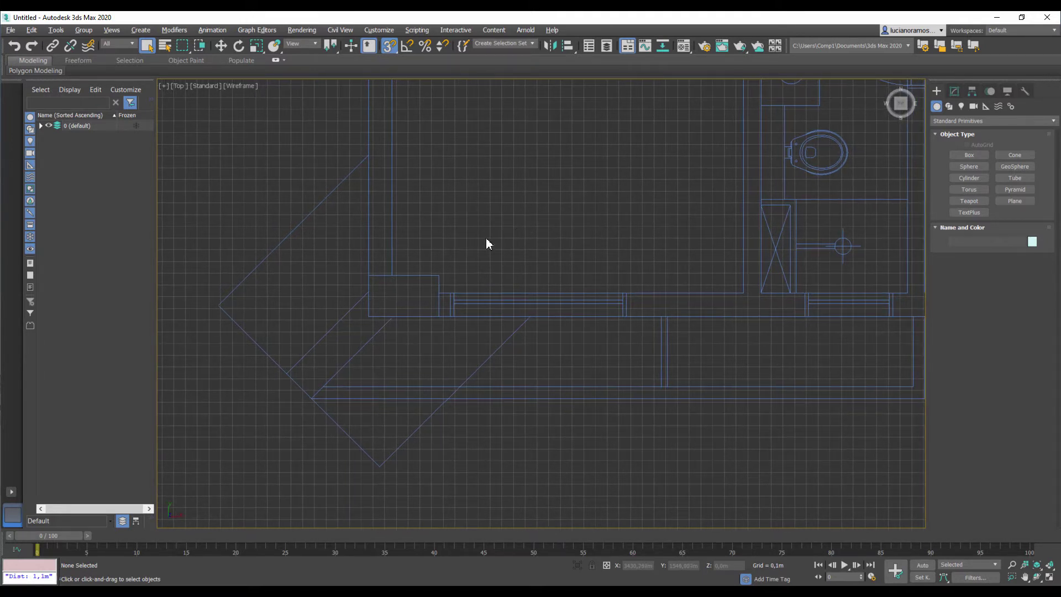
Set the home grid spacing to 0,5m in the grid and snap settings.
right_click(390, 50)
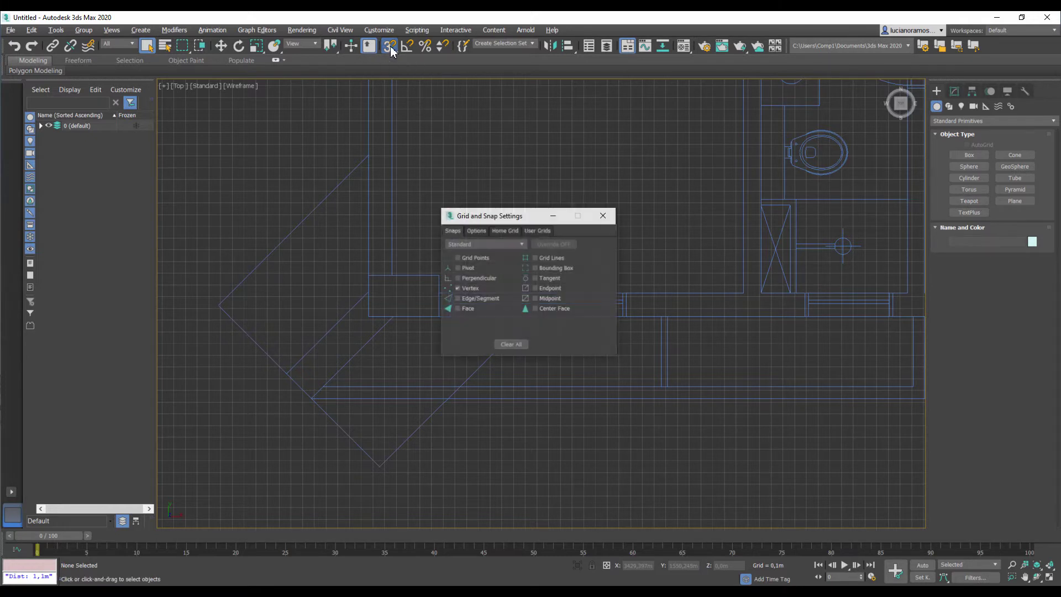
left_click(513, 231)
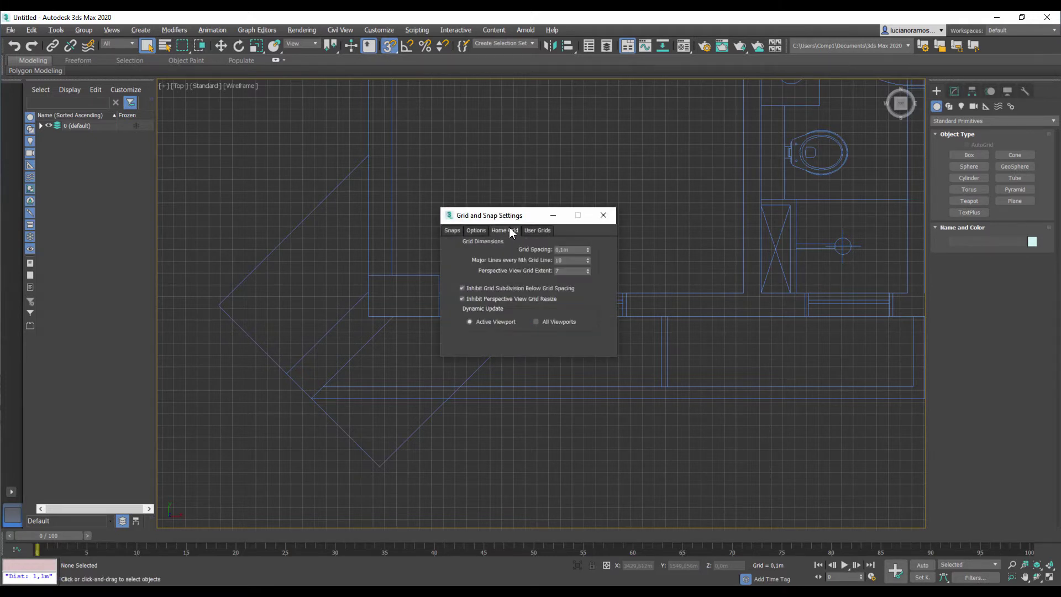
left_click(569, 250)
type(",5")
key("Return")
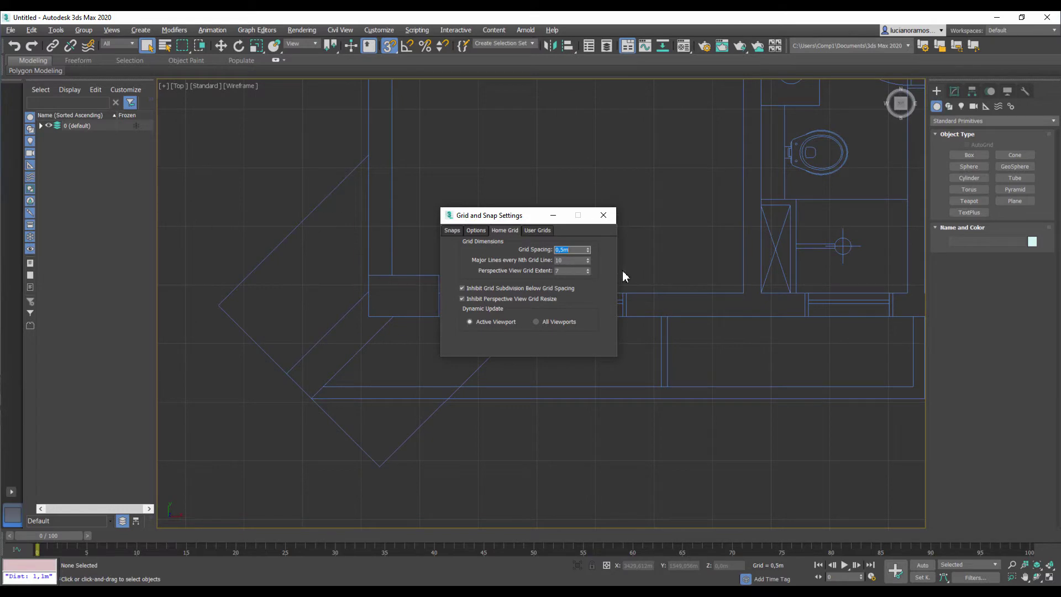
left_click(603, 216)
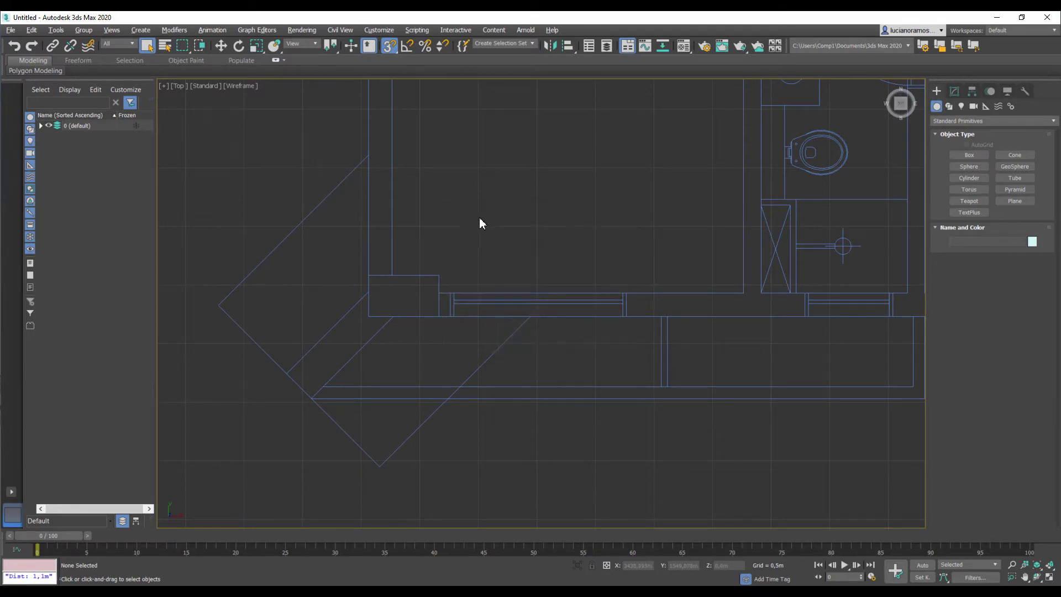
Restore the four-viewport layout and fit the whole floor plan in all viewports.
scroll(537, 268, "down", 12)
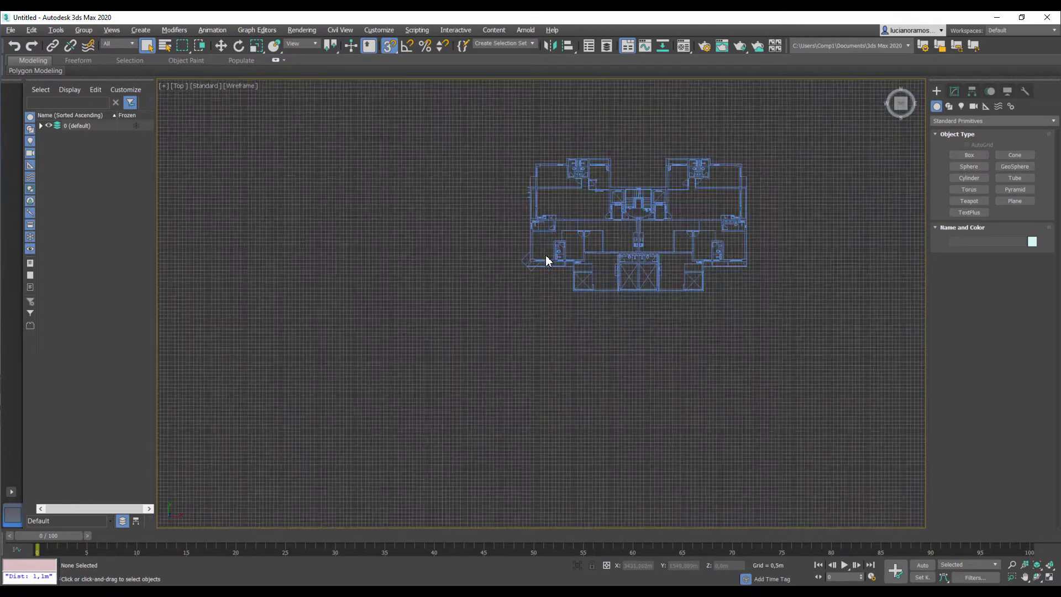
middle_click_drag(550, 300, 573, 308)
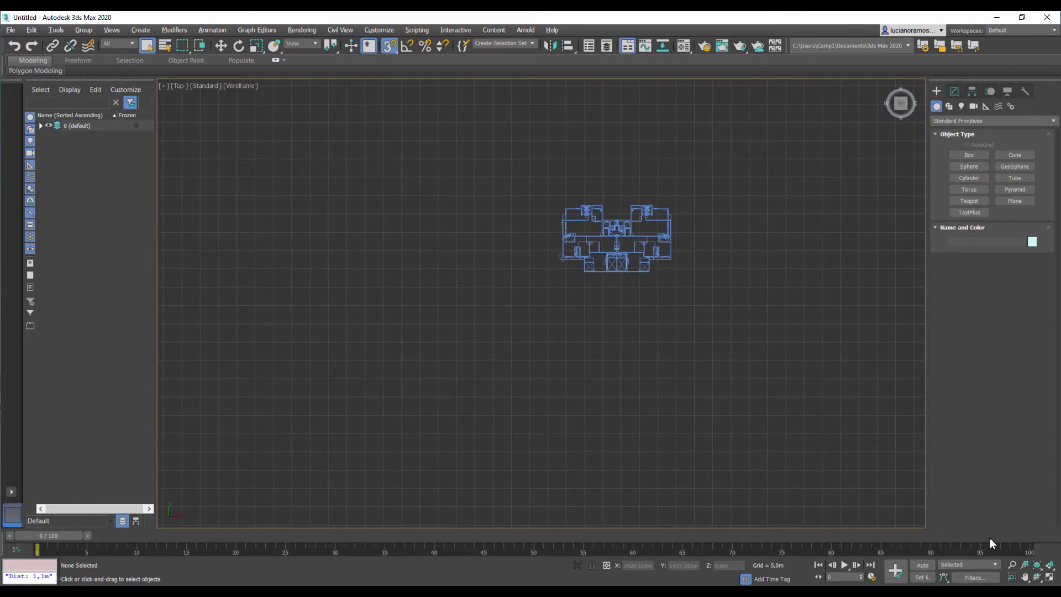
left_click(1050, 566)
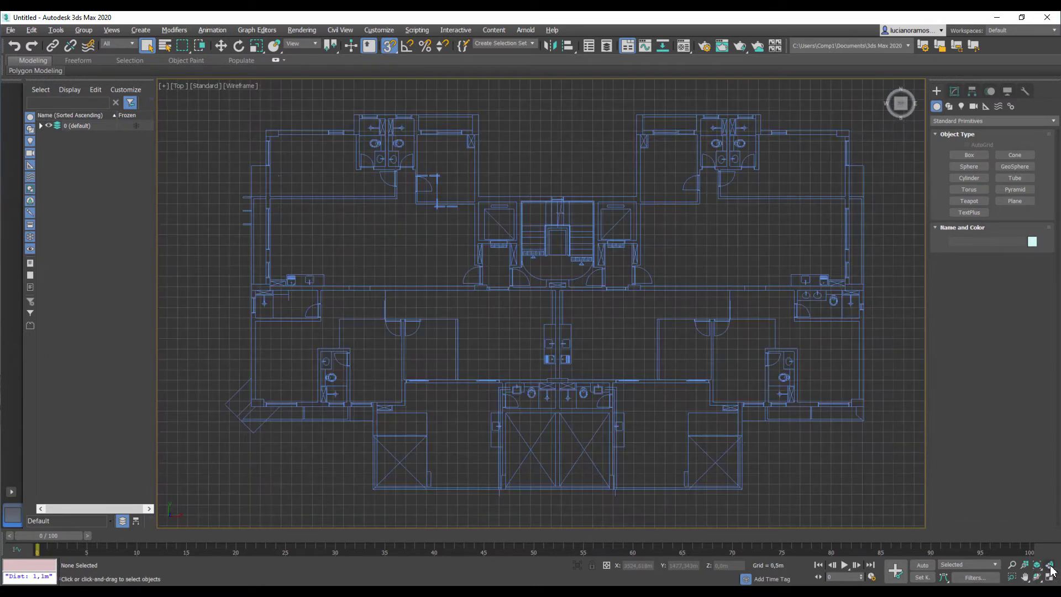
left_click(1050, 578)
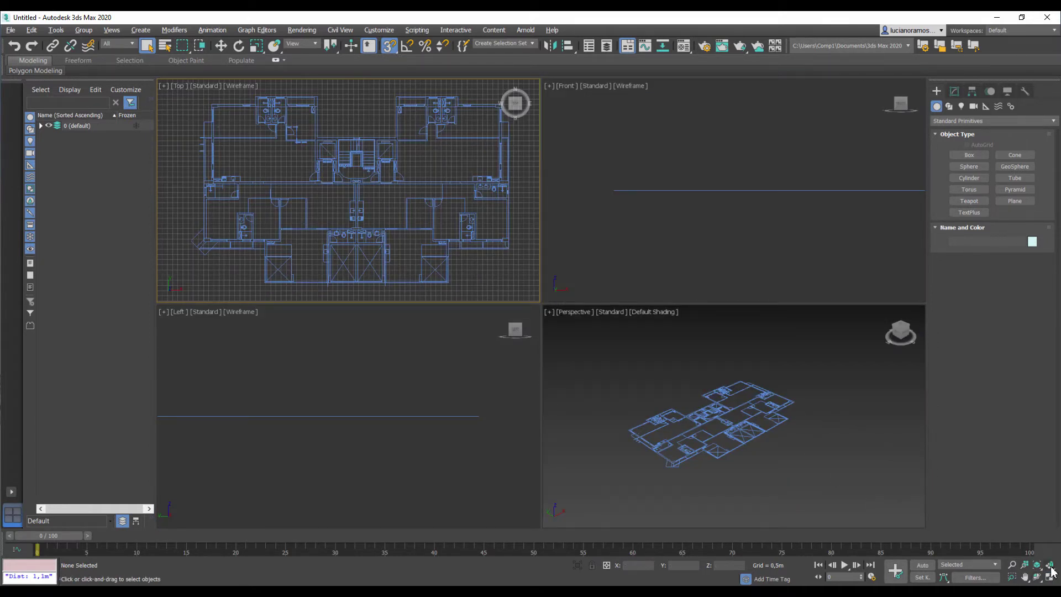
left_click(1051, 566)
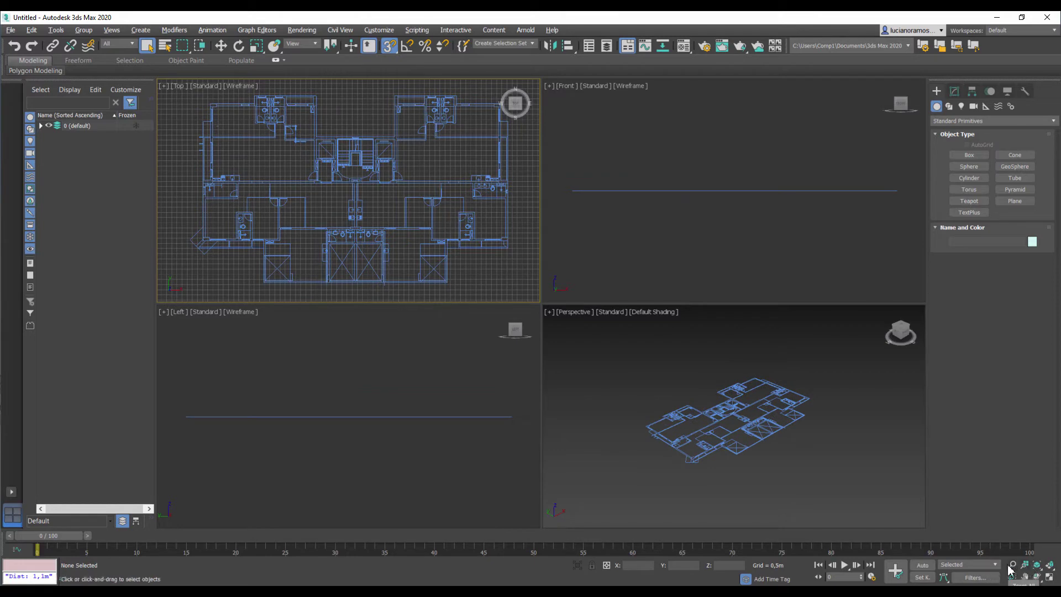
middle_click_drag(342, 190, 370, 187)
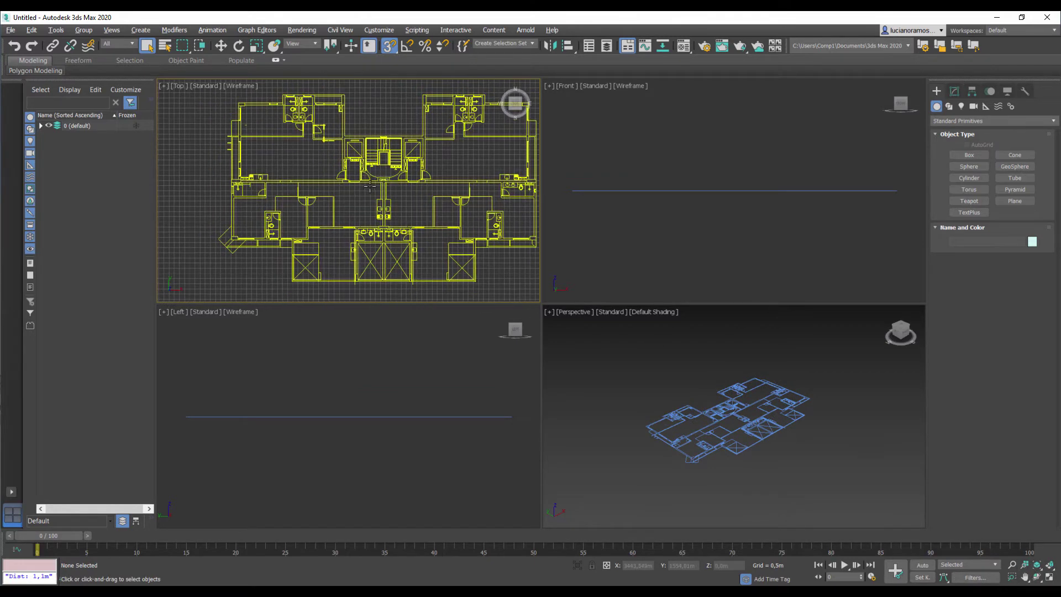
Move the imported floor plan to the world origin by setting its absolute X and Y positions to 0.
scroll(370, 188, "down", 15)
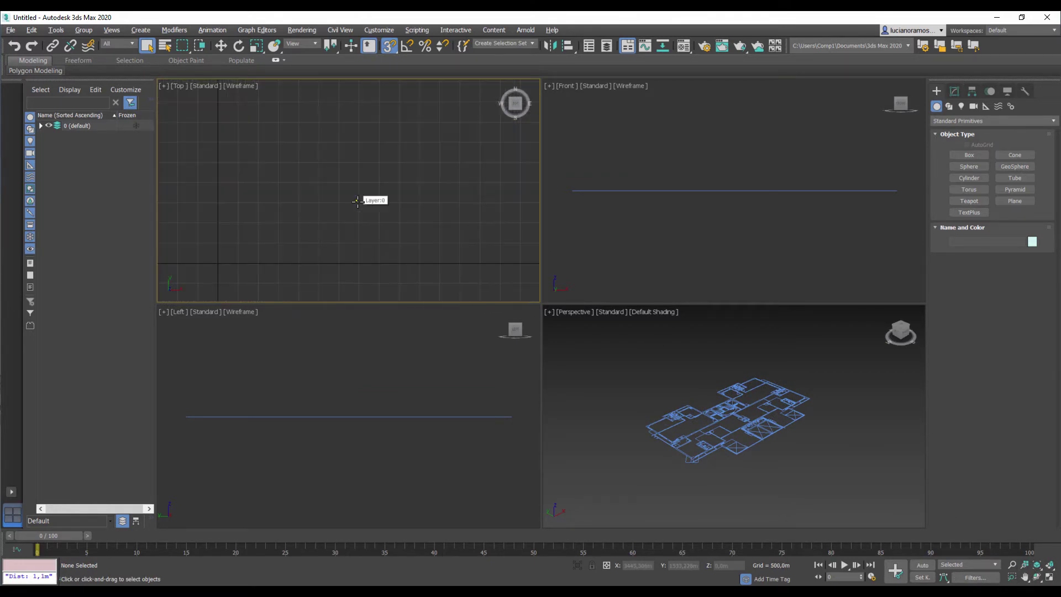
scroll(351, 208, "up", 5)
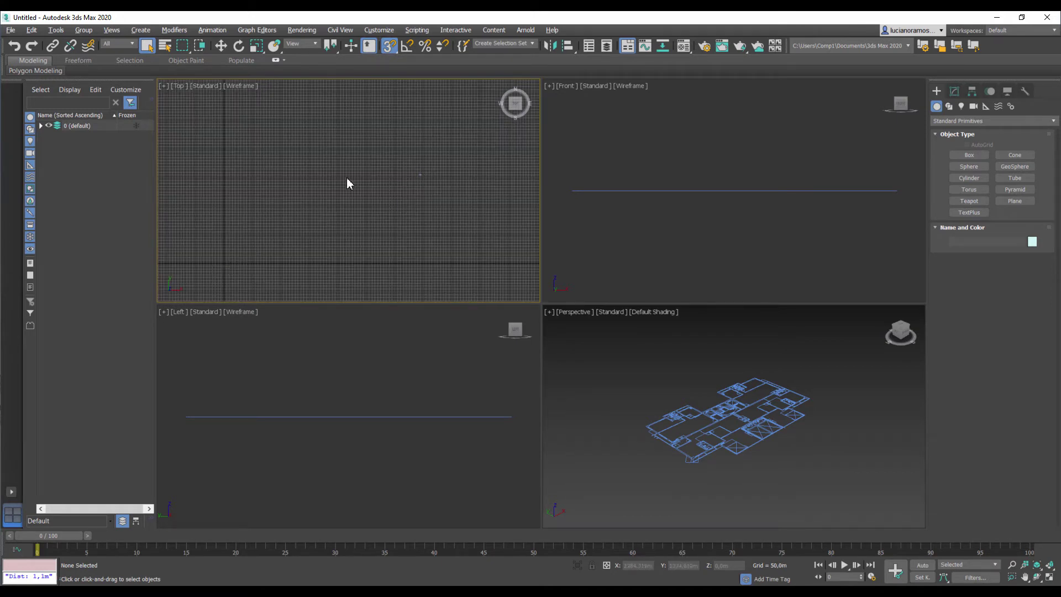
left_click_drag(441, 193, 469, 215)
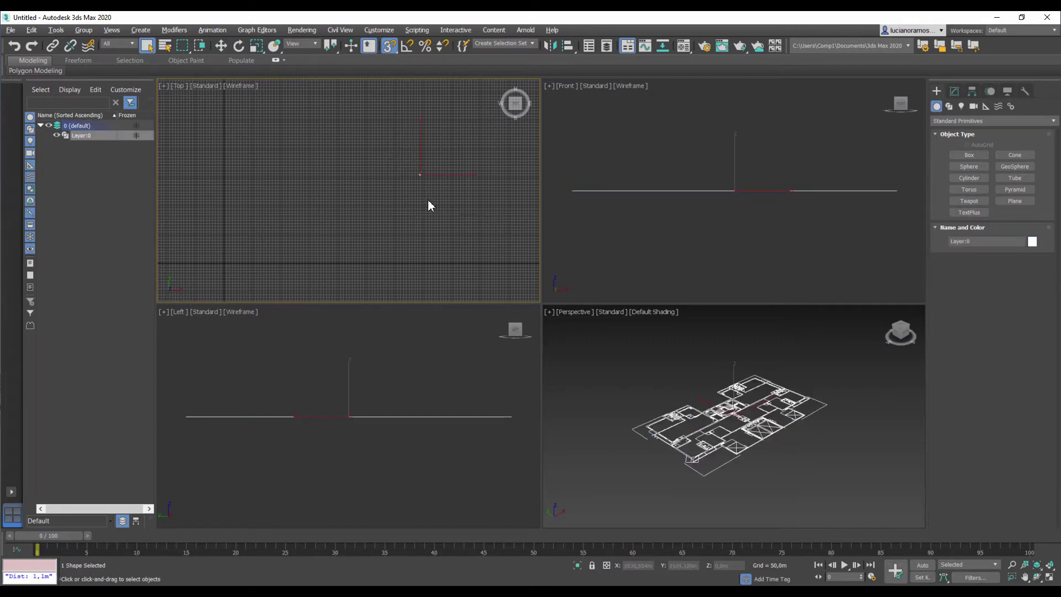
right_click(221, 46)
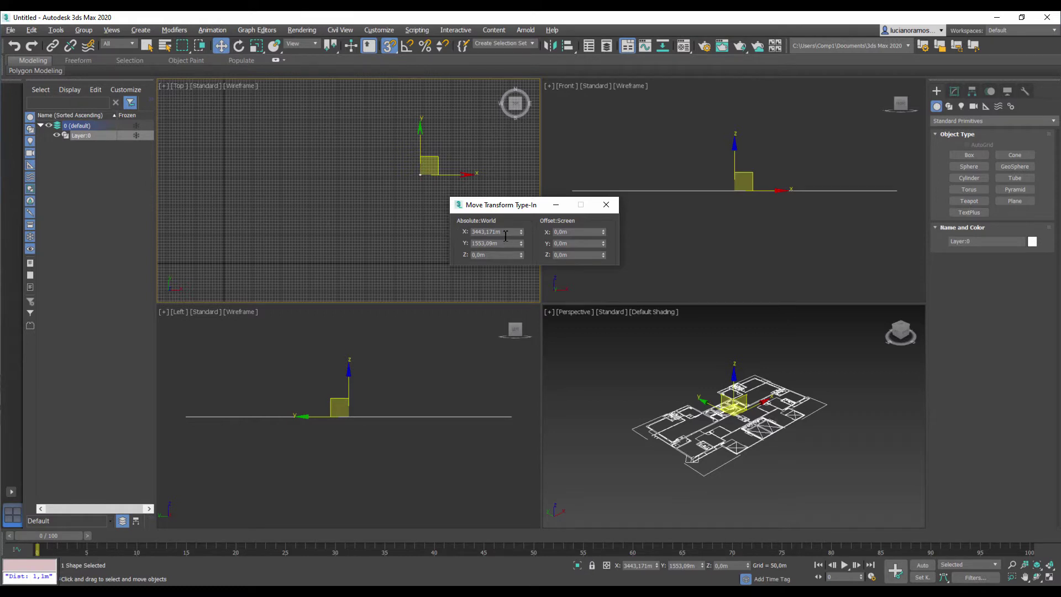
left_click_drag(505, 233, 452, 232)
type("0")
key("Return")
left_click_drag(506, 243, 448, 241)
type("0")
key("Return")
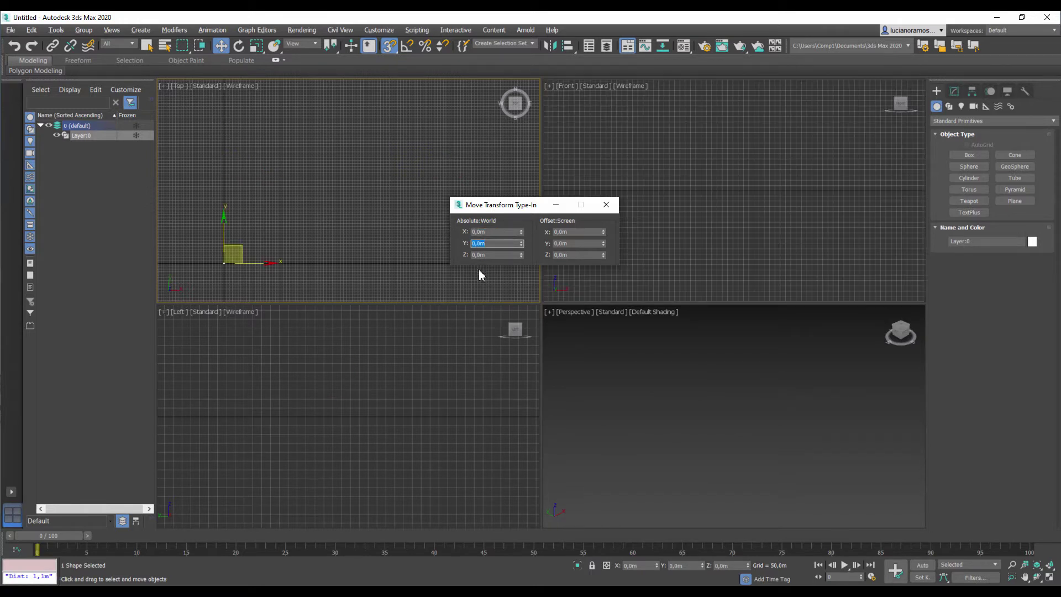
left_click(493, 255)
left_click(606, 207)
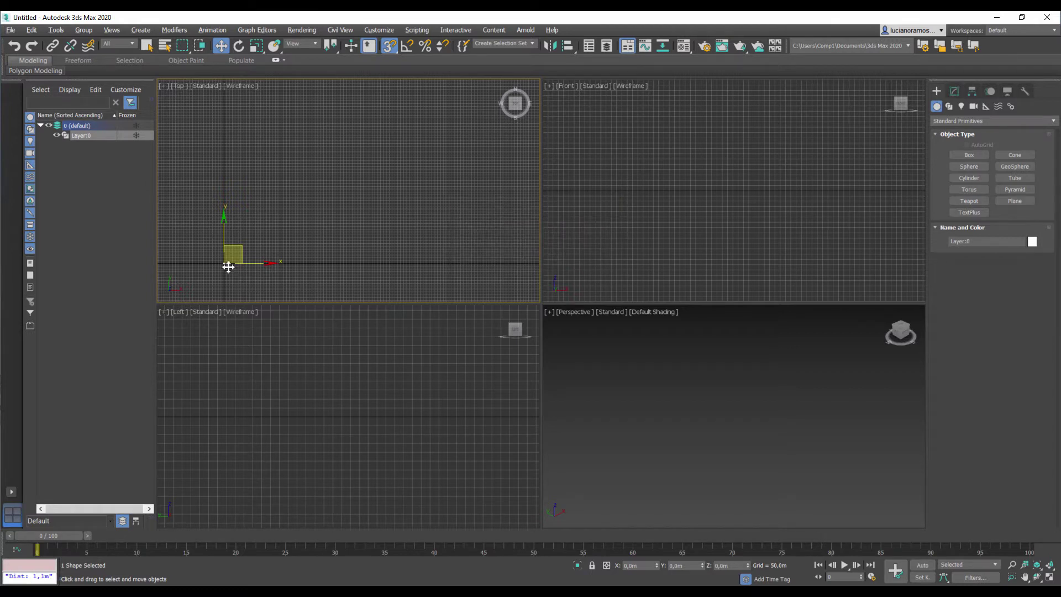
Fit the moved floor plan in all viewports, deselect it and maximize the Top view around the lower-left bathroom.
left_click(1049, 566)
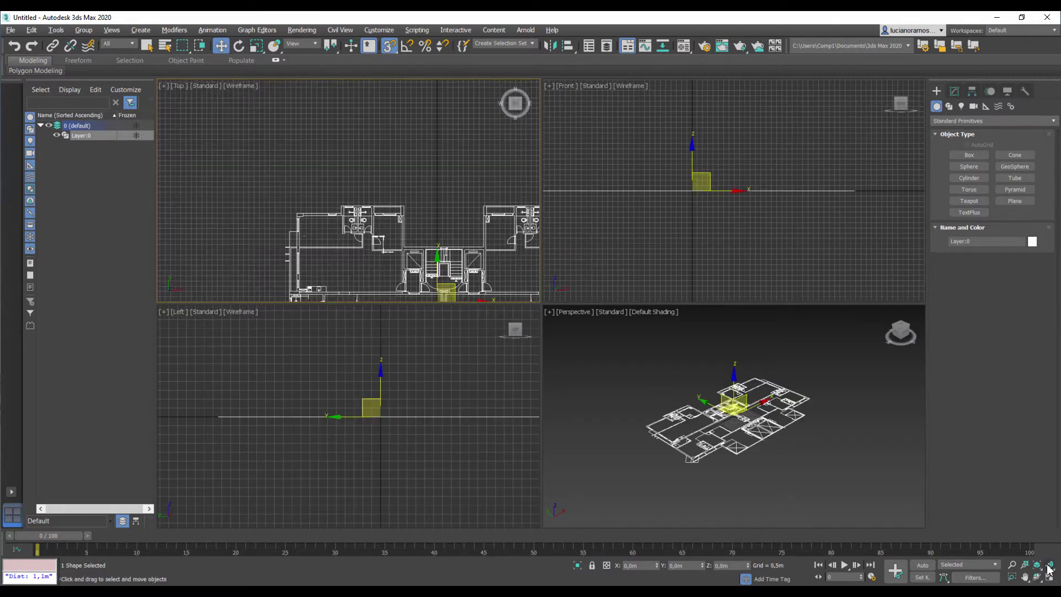
middle_click_drag(457, 260, 420, 115)
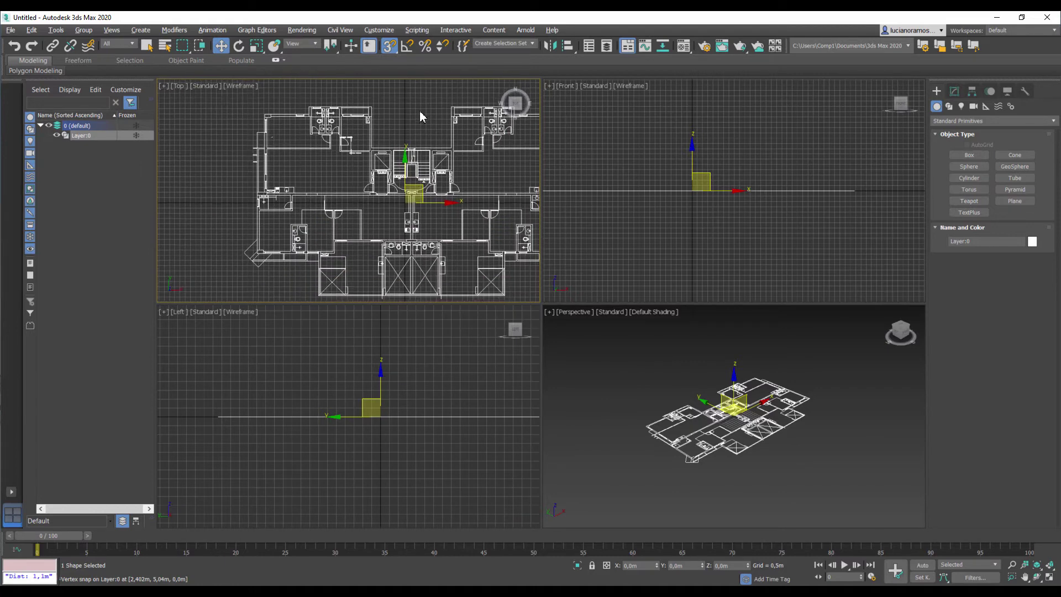
left_click(419, 111)
middle_click_drag(432, 199, 407, 232)
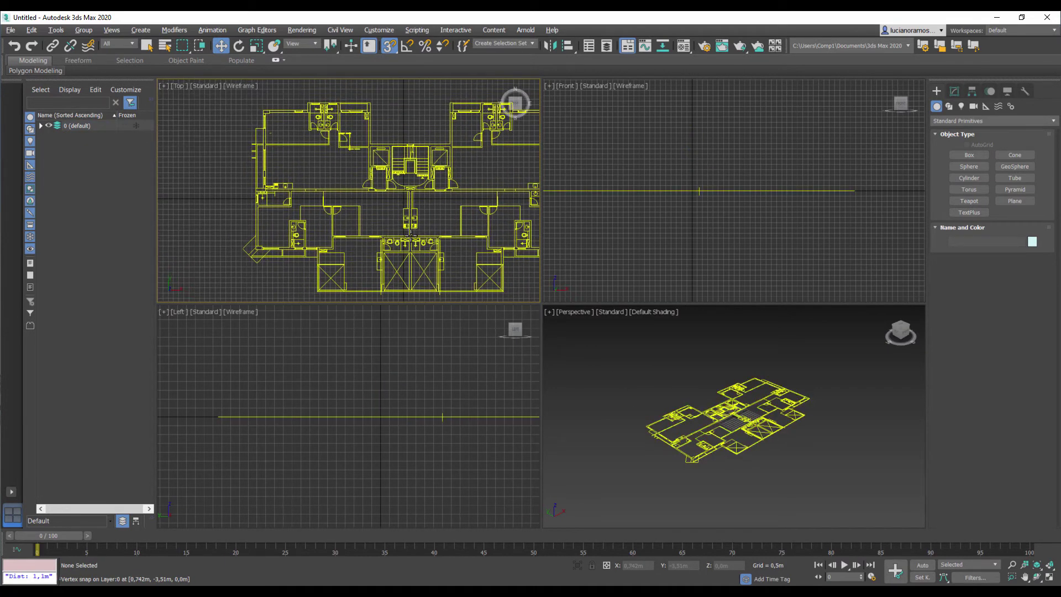
key("alt+w")
scroll(426, 234, "up", 6)
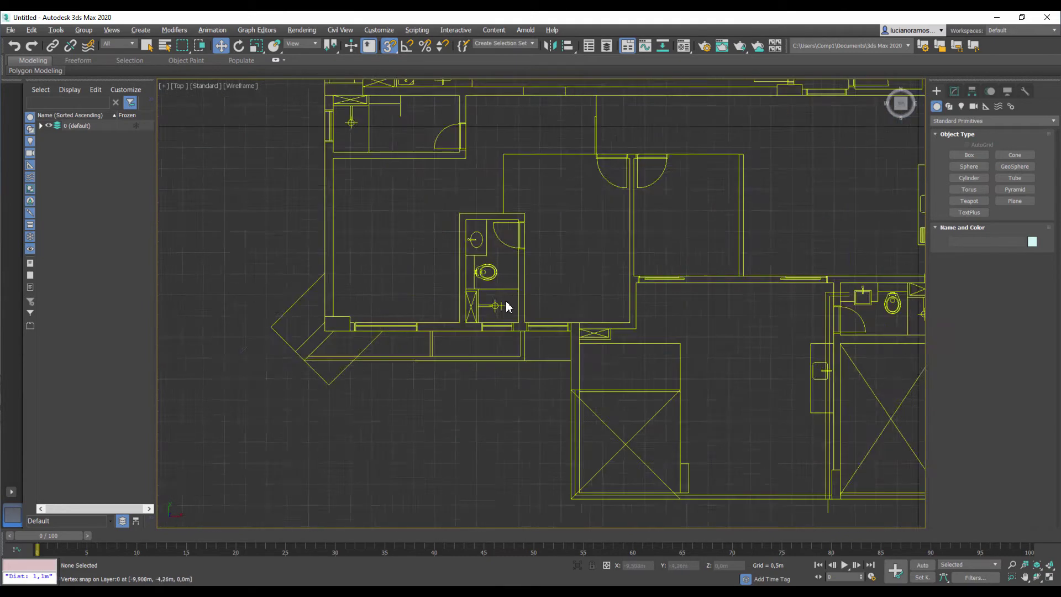
scroll(508, 307, "up", 3)
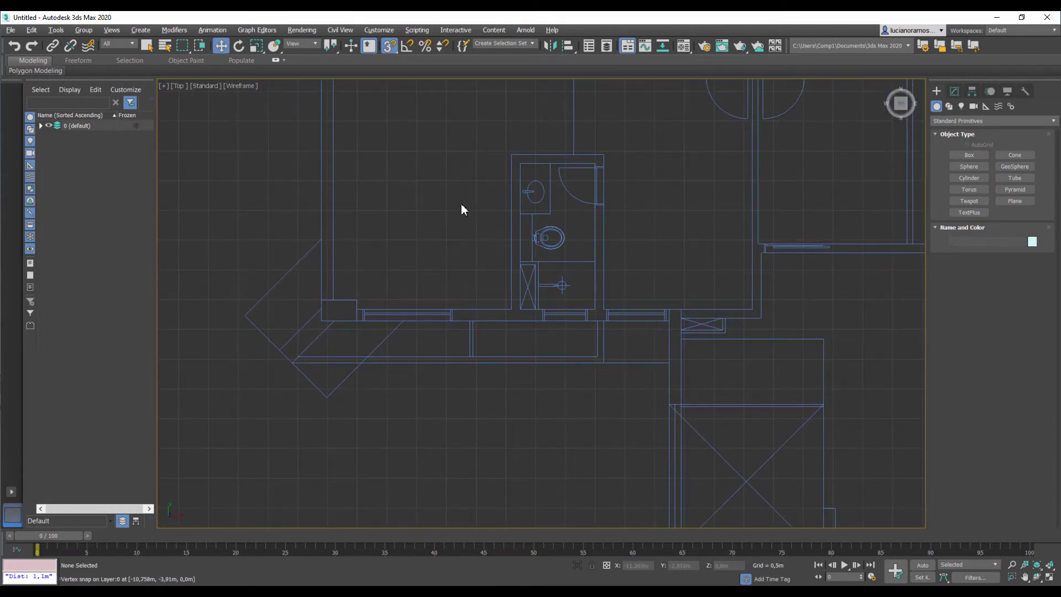
Check the active snap types in the grid and snap settings, then switch snapping off and back on.
right_click(389, 48)
left_click(389, 47)
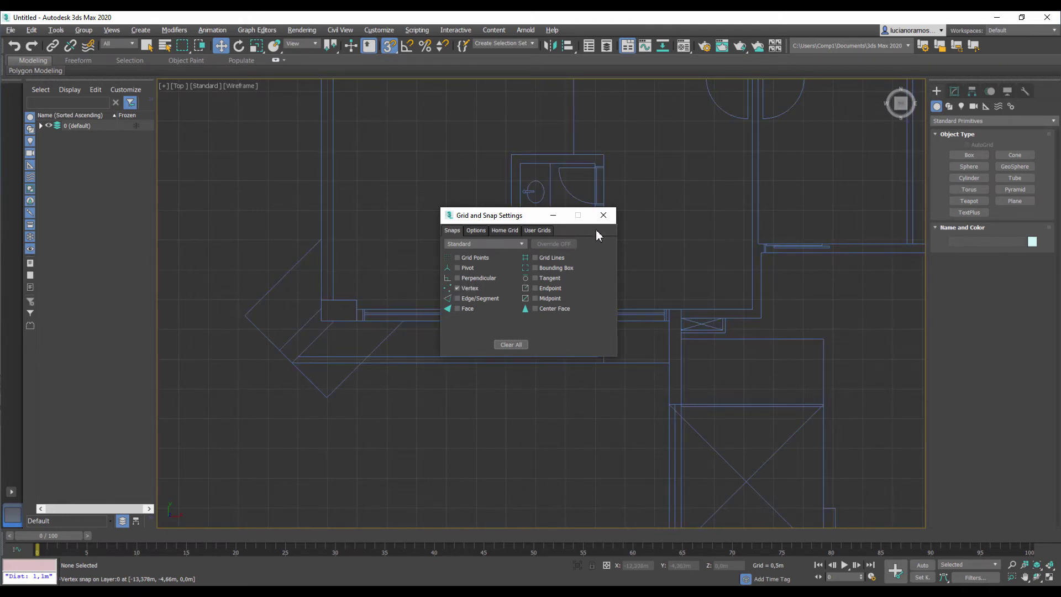
left_click(603, 215)
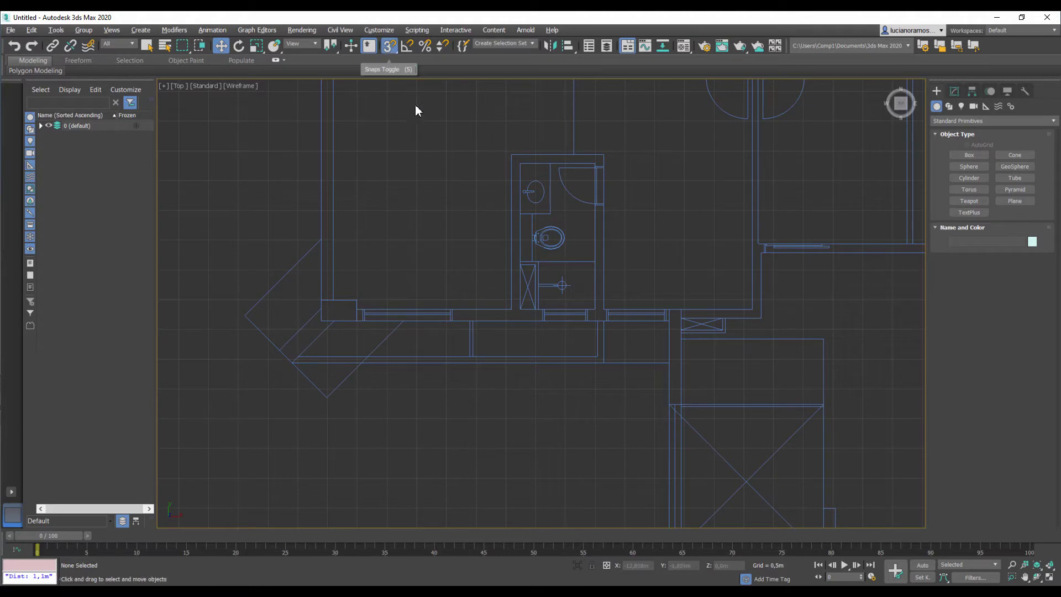
key("s")
left_click(390, 46)
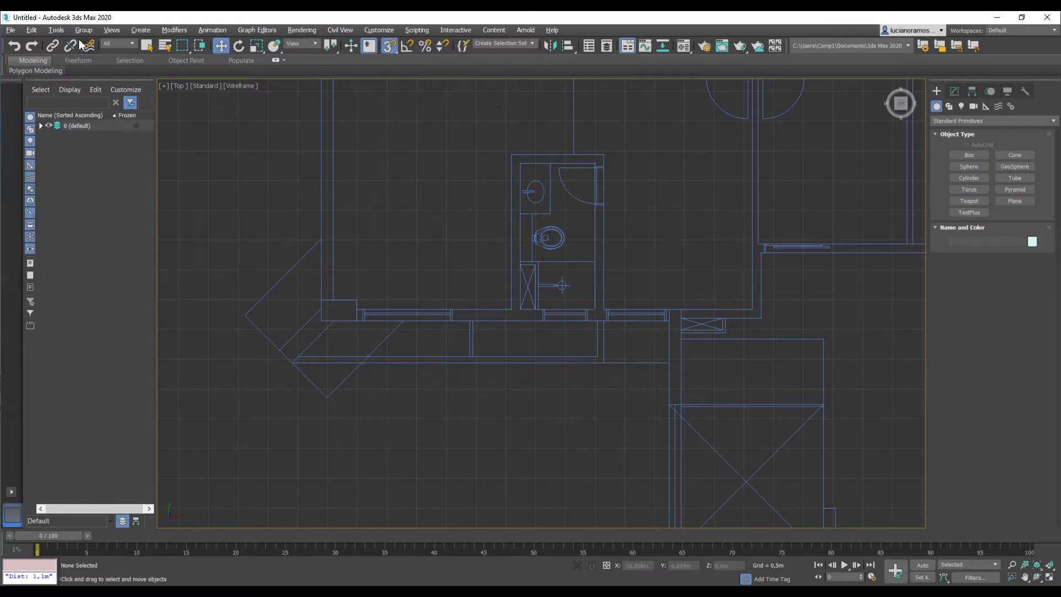
Measure the distance along the outer left wall of the lower-left bathroom, between its two corner vertices.
left_click(55, 31)
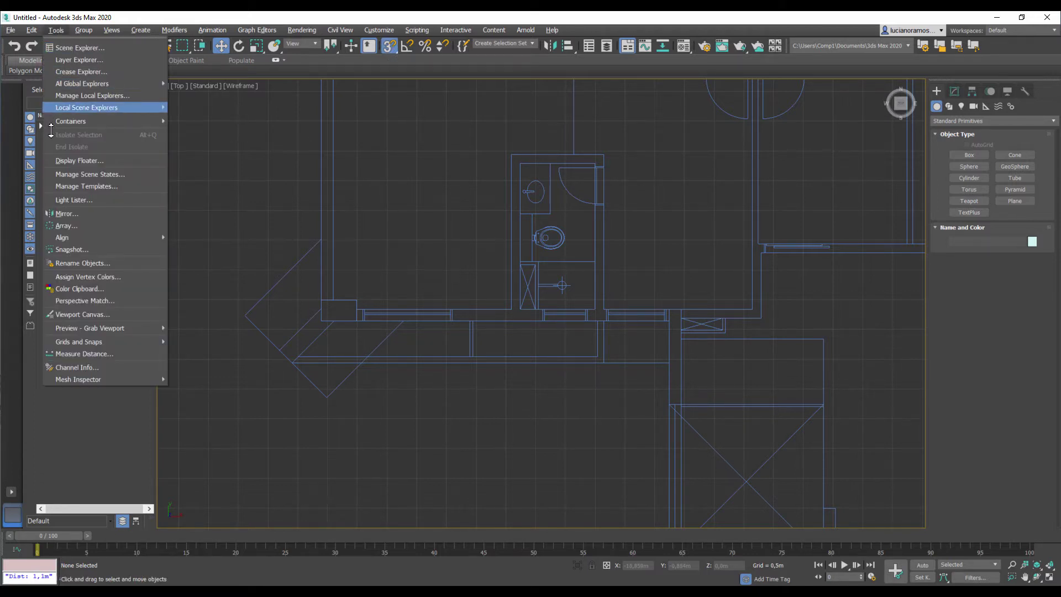
left_click(127, 354)
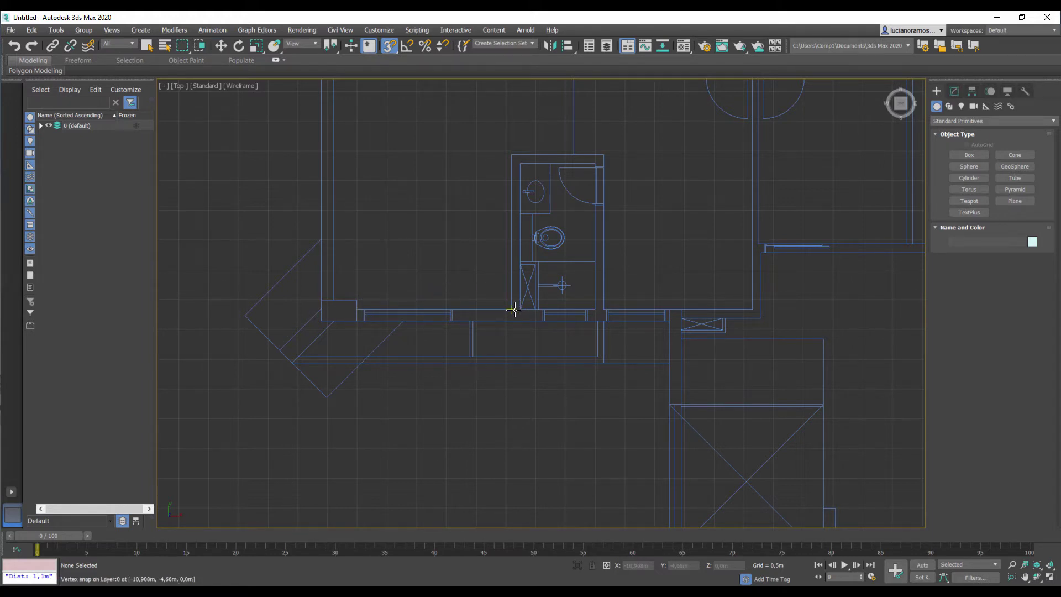
left_click(514, 310)
left_click(509, 154)
left_click(511, 153)
Measure the lower wall of the room right of the bathroom, from the bathroom wall to the opposite corner.
left_click(56, 30)
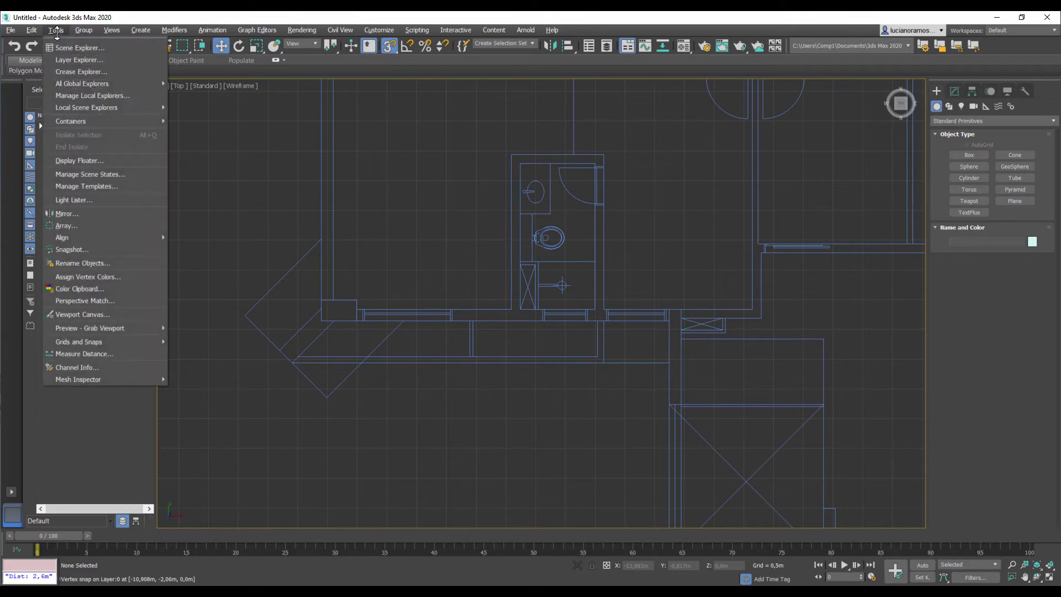
left_click(116, 356)
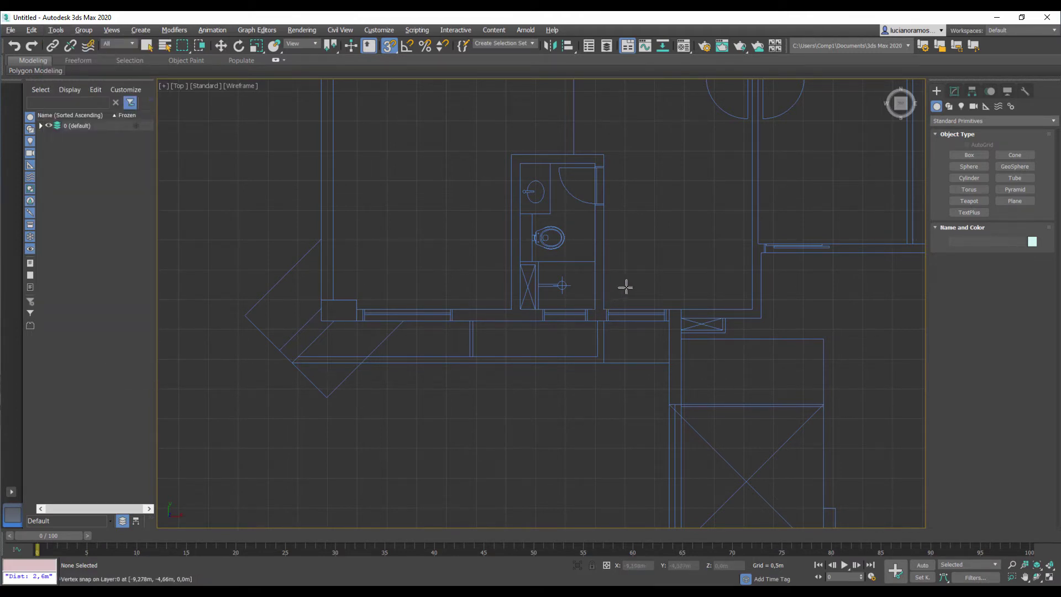
left_click(604, 309)
left_click(752, 310)
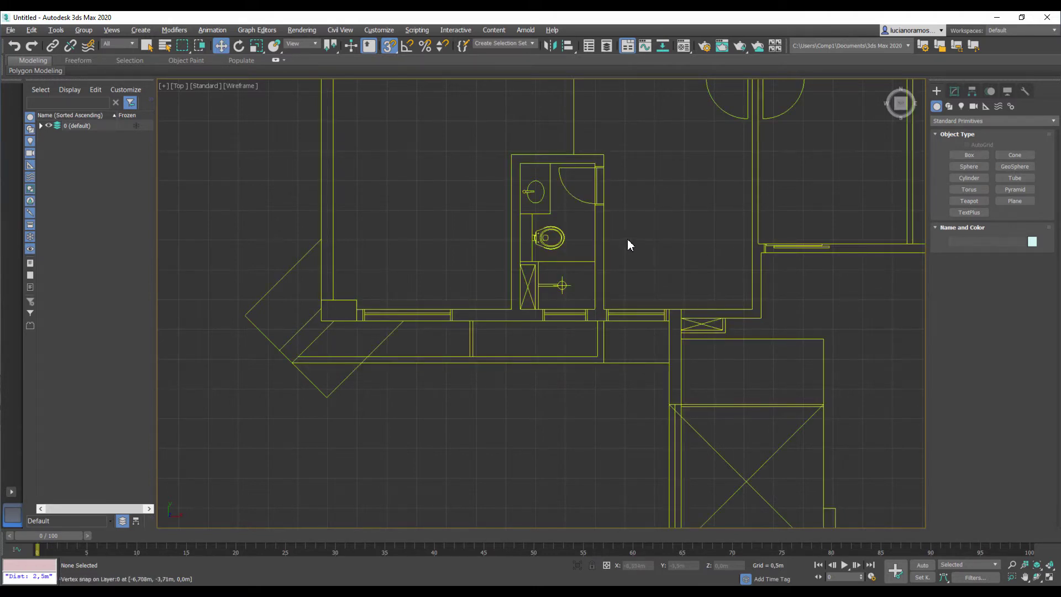
Draw two Tape helpers in the lower-left room, one along its left wall and one along its lower wall up to the pillar.
middle_click_drag(403, 273, 386, 345)
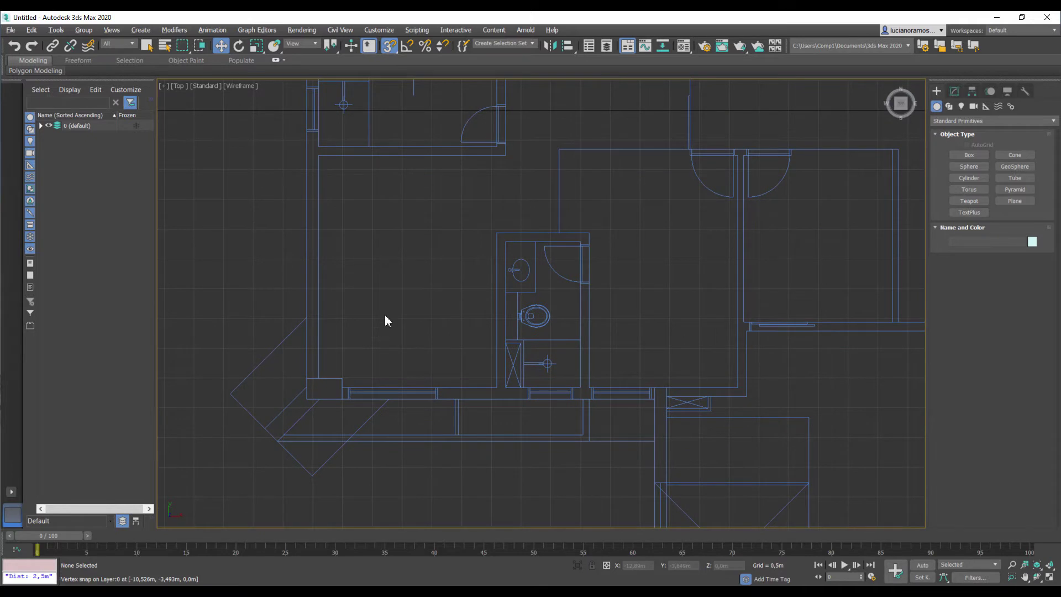
left_click(986, 108)
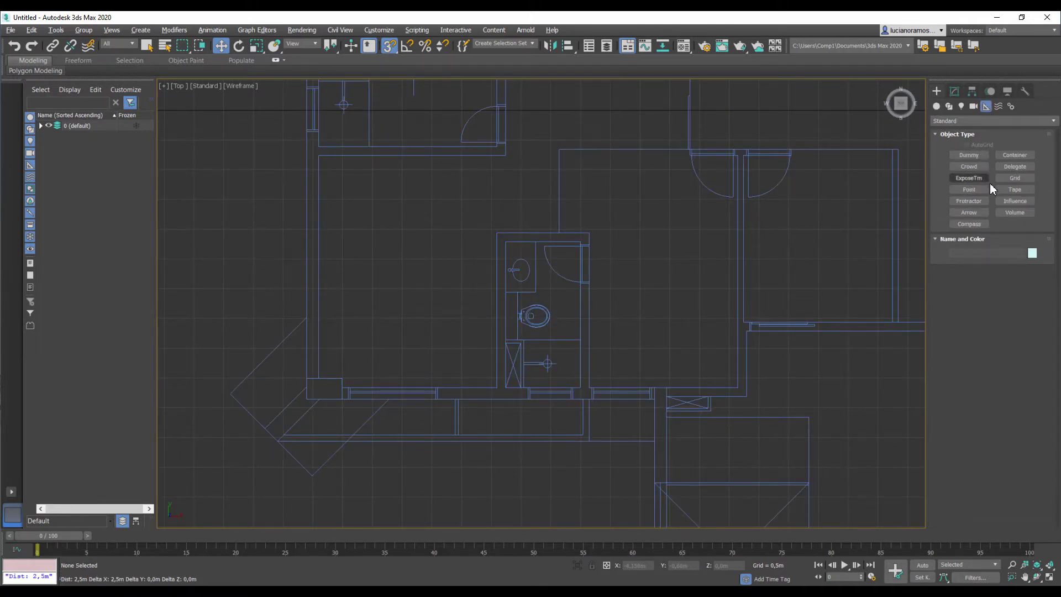
left_click(1023, 190)
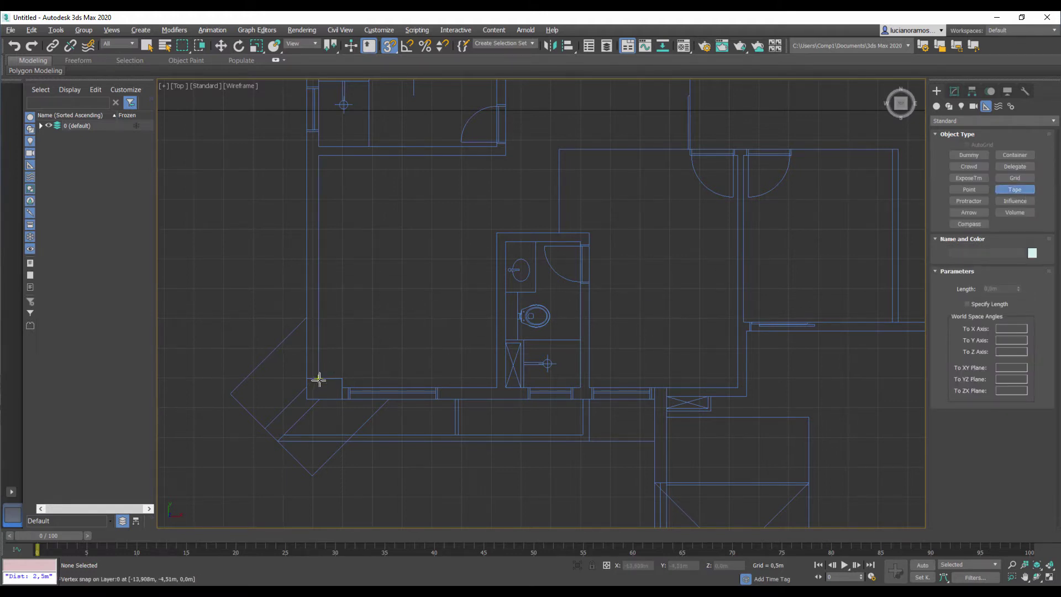
left_click(319, 380)
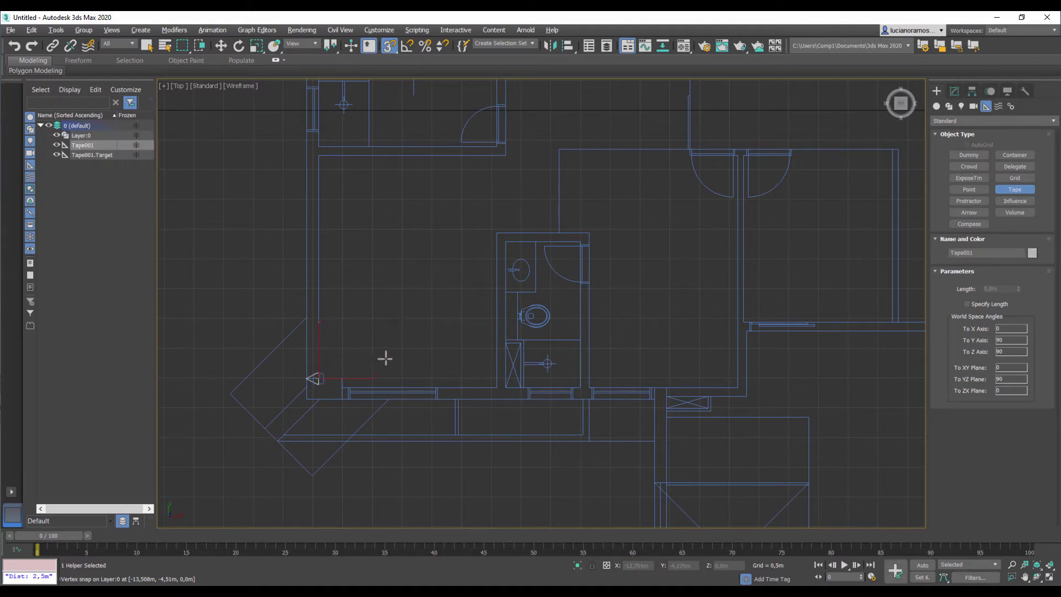
left_click_drag(322, 377, 318, 157)
left_click_drag(323, 380, 497, 386)
left_click_drag(499, 387, 343, 387)
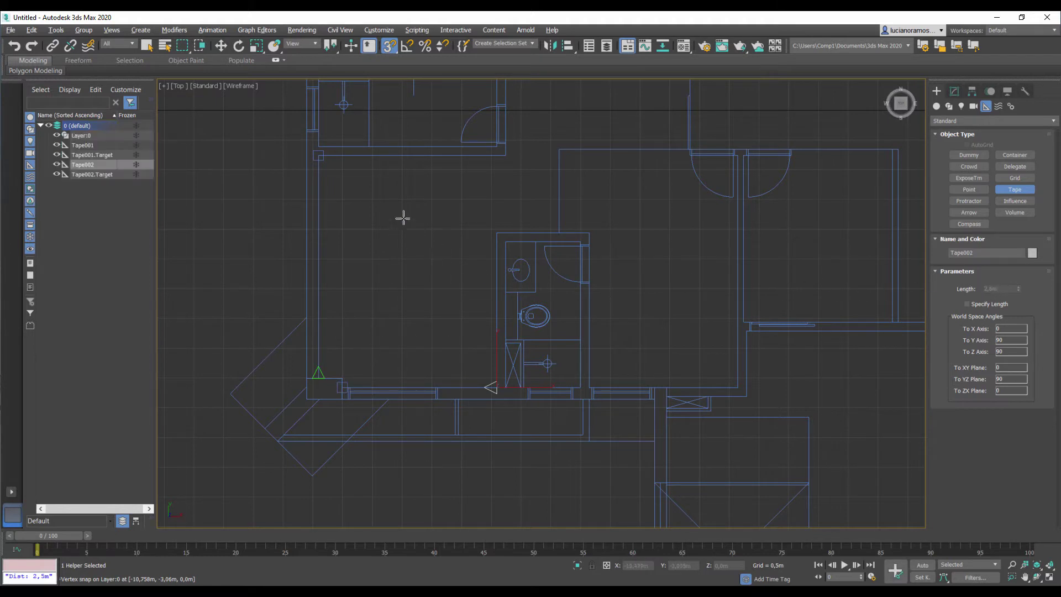
Select each Tape helper in turn and read its length in the object's parameters.
left_click(224, 47)
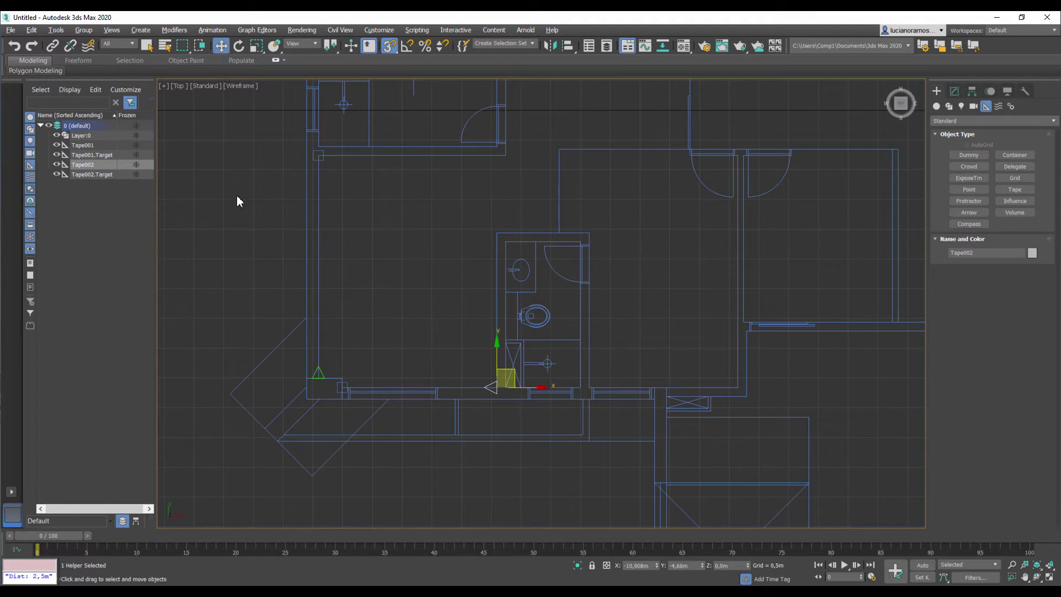
left_click(240, 204)
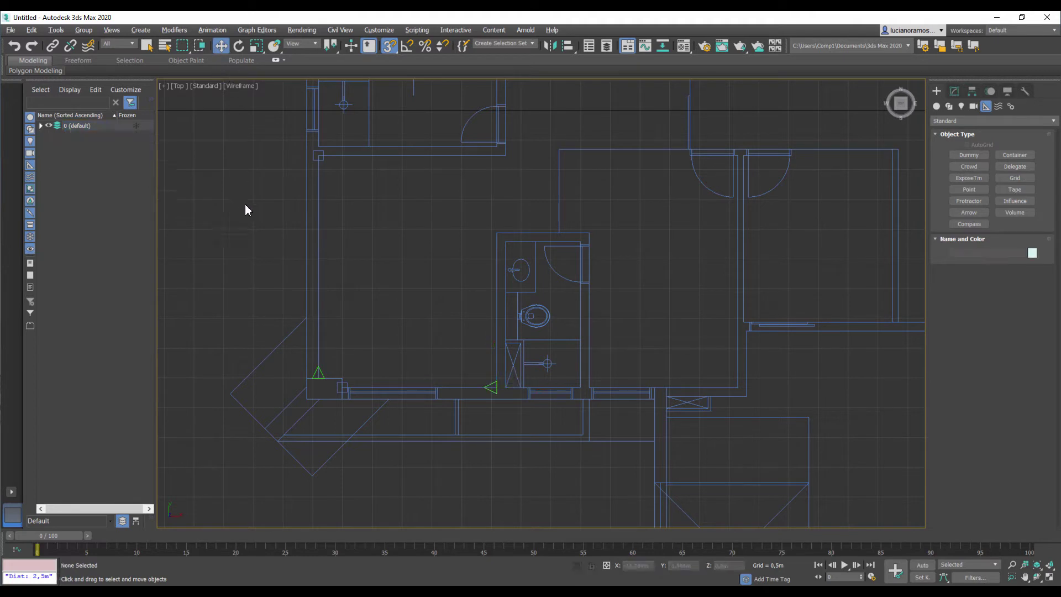
left_click(320, 373)
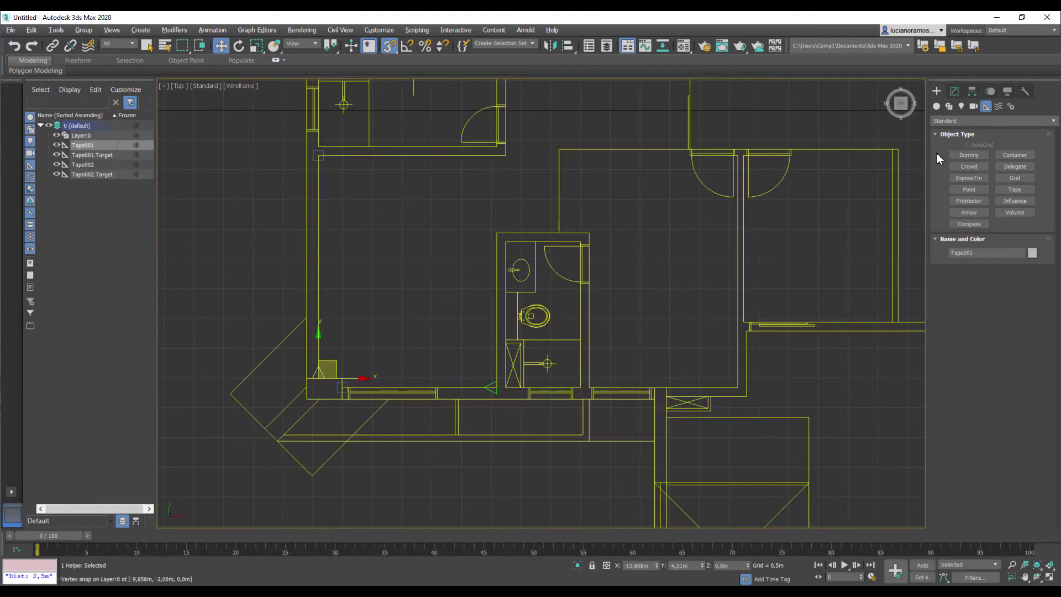
left_click(954, 91)
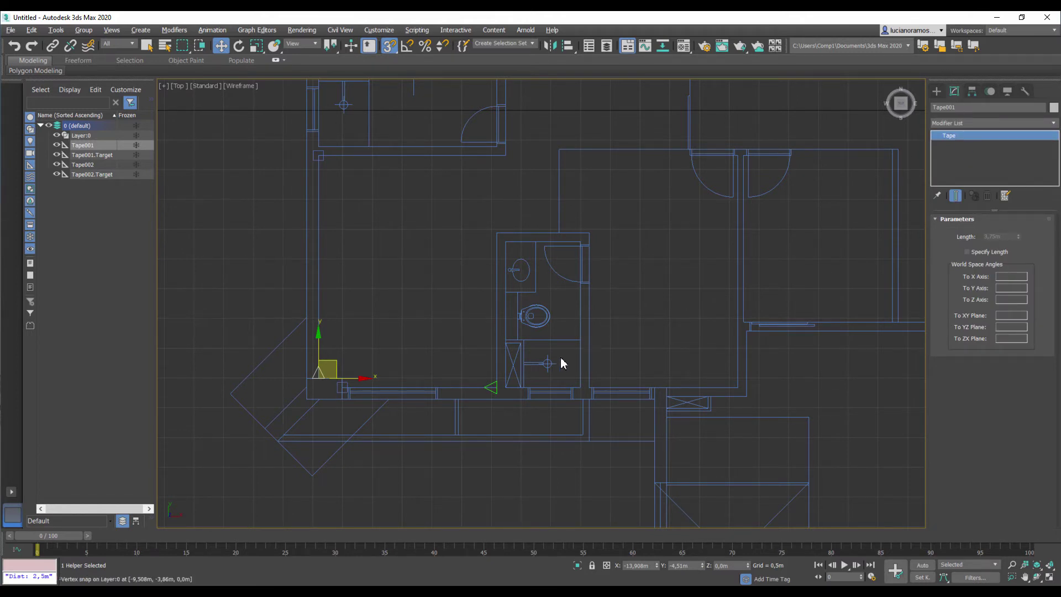
left_click(492, 390)
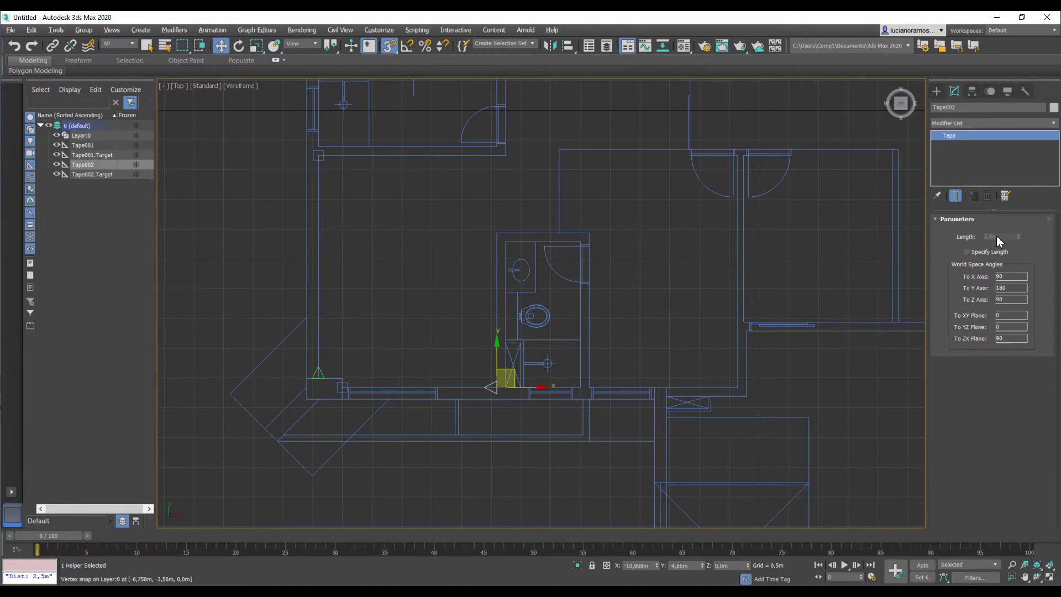
Delete both Tape helpers from the lower-left room.
key("Delete")
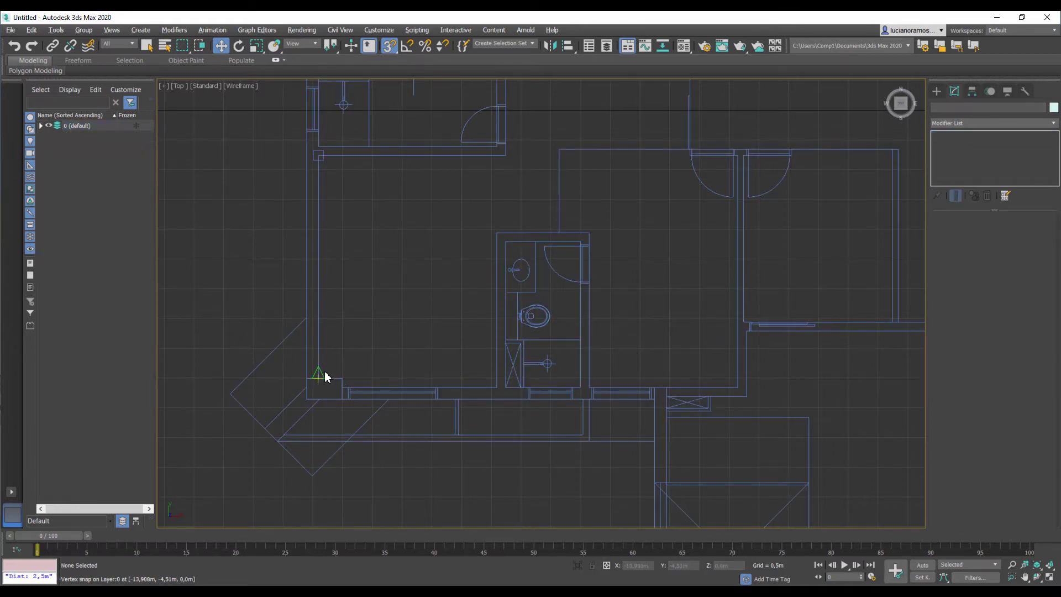
left_click(326, 376)
key("Delete")
Switch the geometry creation category to AEC Extended objects.
mouse_move(478, 275)
middle_mouse_down()
mouse_move(456, 276)
mouse_move(471, 282)
middle_mouse_up()
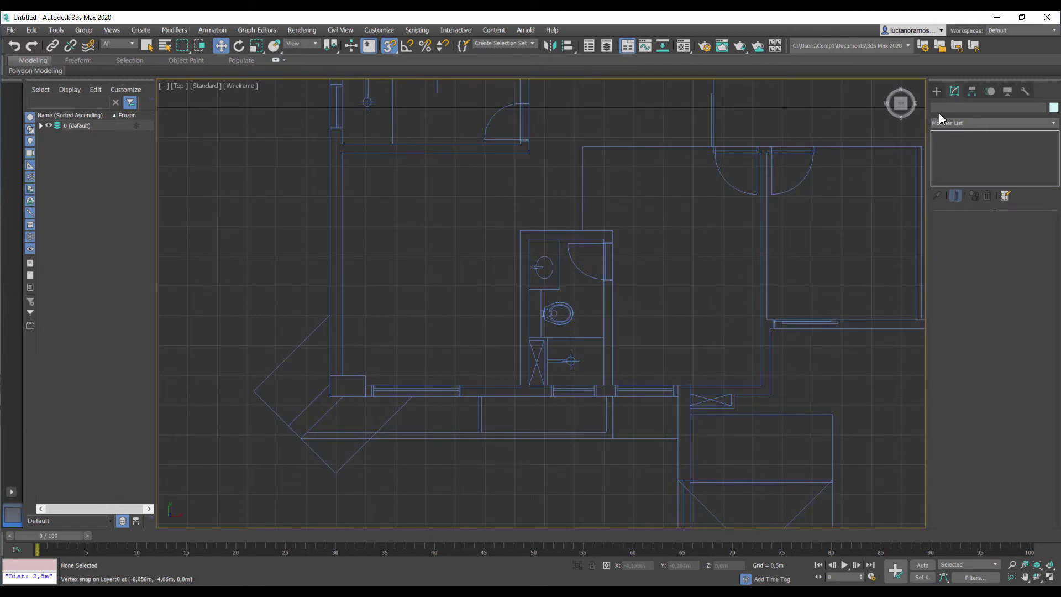
left_click(937, 92)
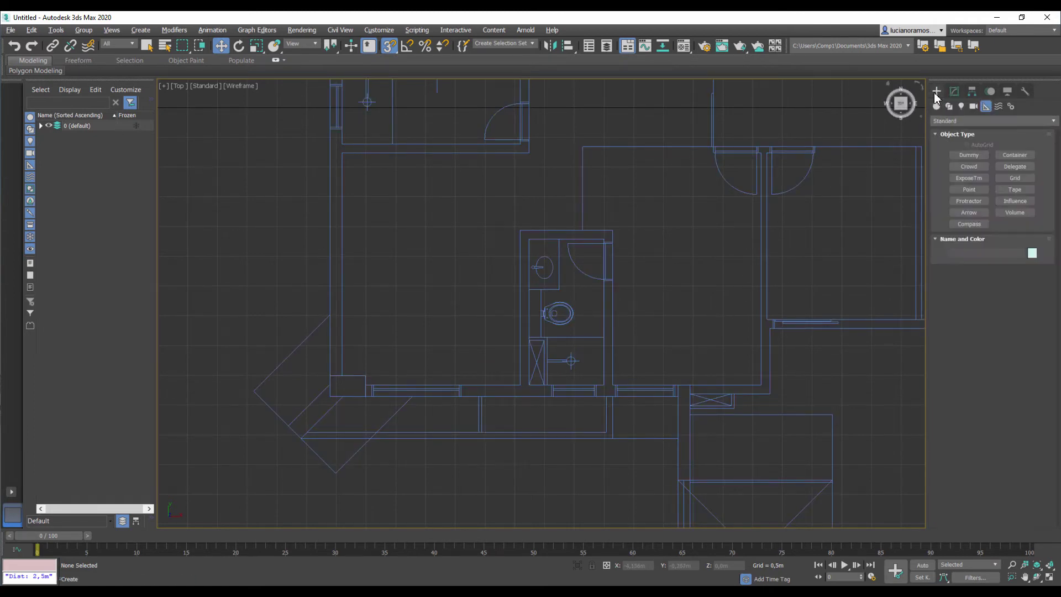
left_click(970, 117)
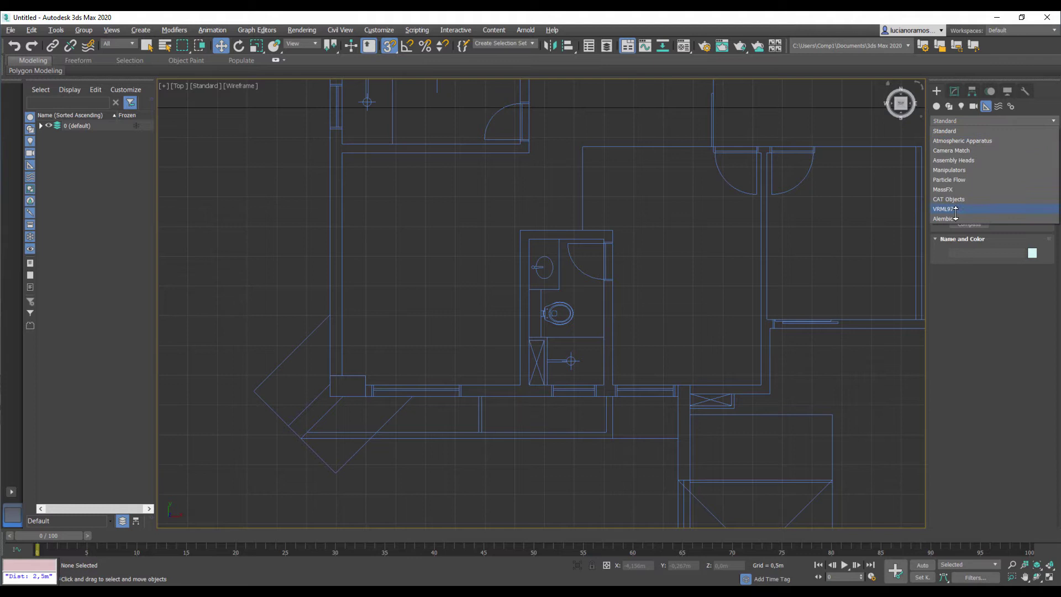
left_click(938, 106)
left_click(964, 121)
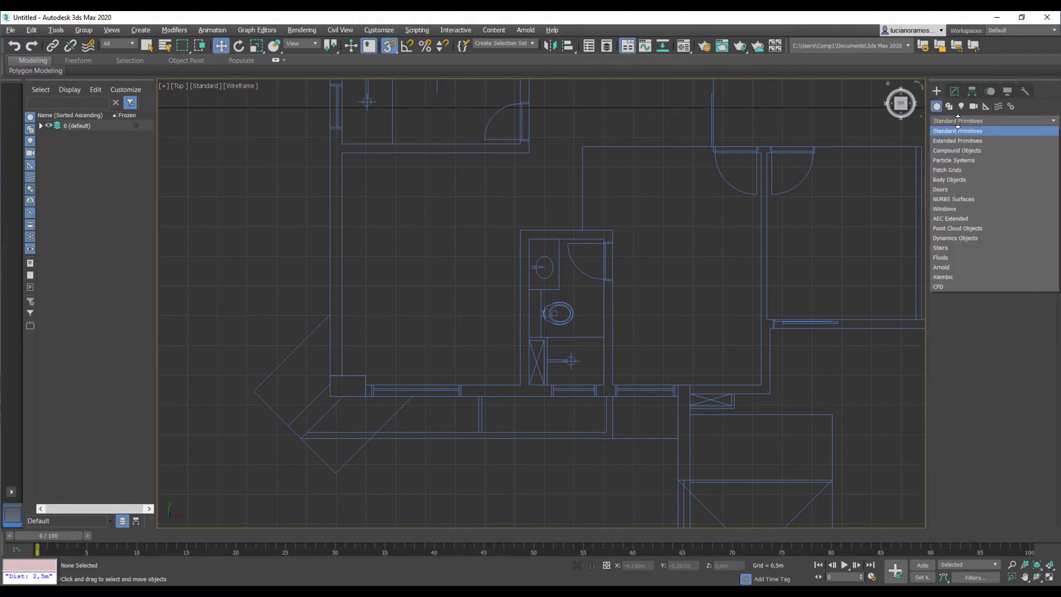
left_click(962, 219)
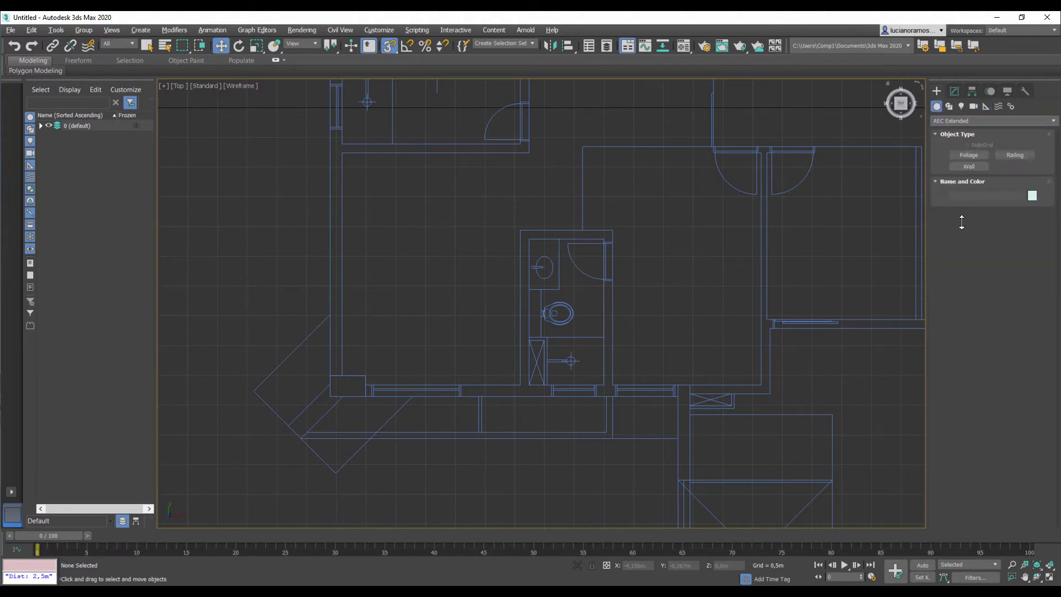
Start a Wall object with a width of 0,15 m and a height of 3,0 m.
left_click(974, 168)
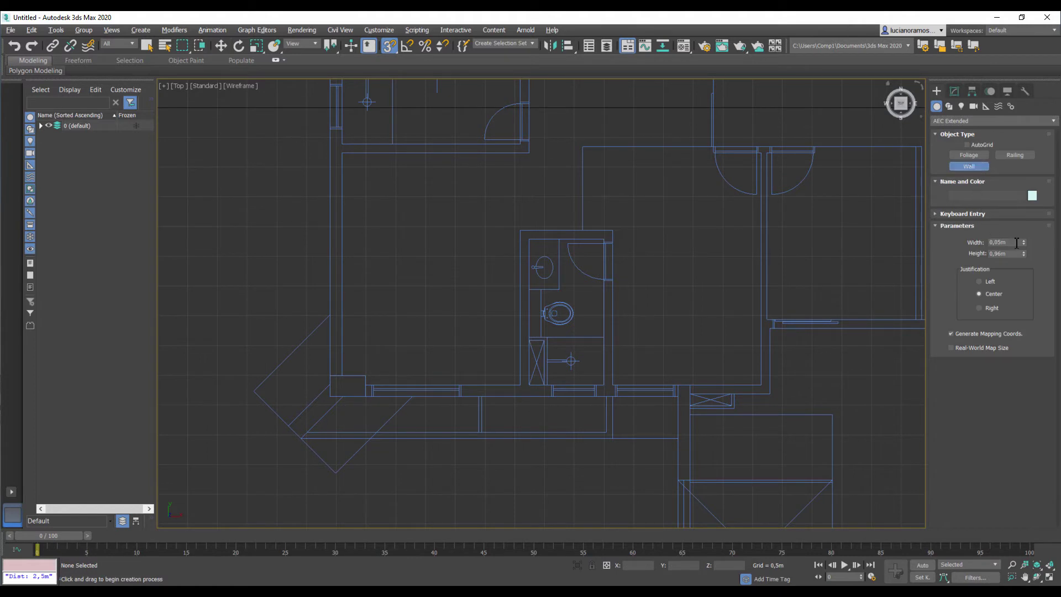
left_click_drag(1017, 243, 995, 243)
key("Tab")
scroll(403, 368, "up", 6)
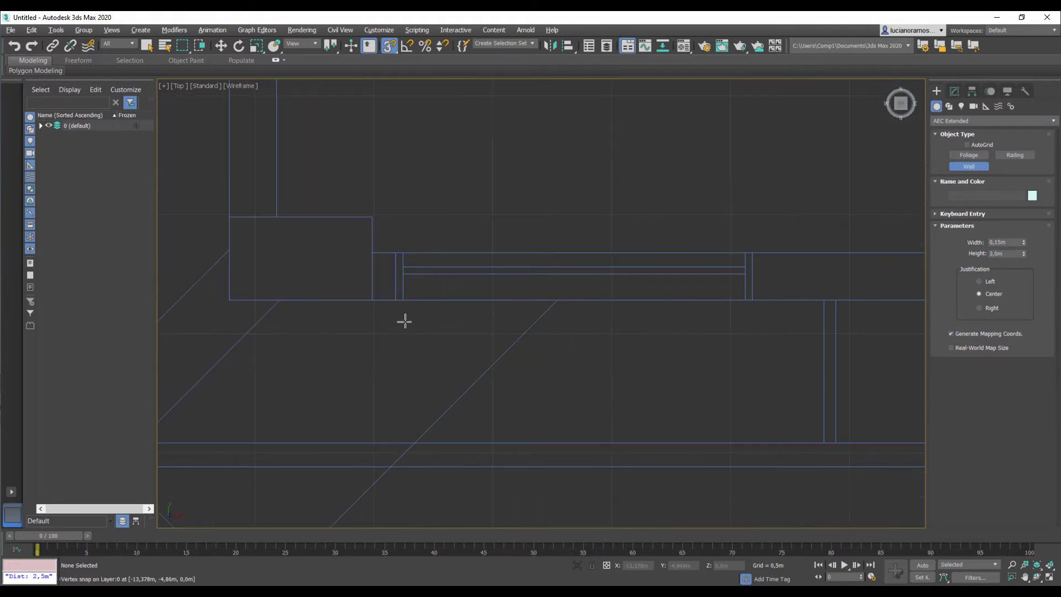
middle_click_drag(287, 244, 315, 313)
scroll(433, 301, "down", 5)
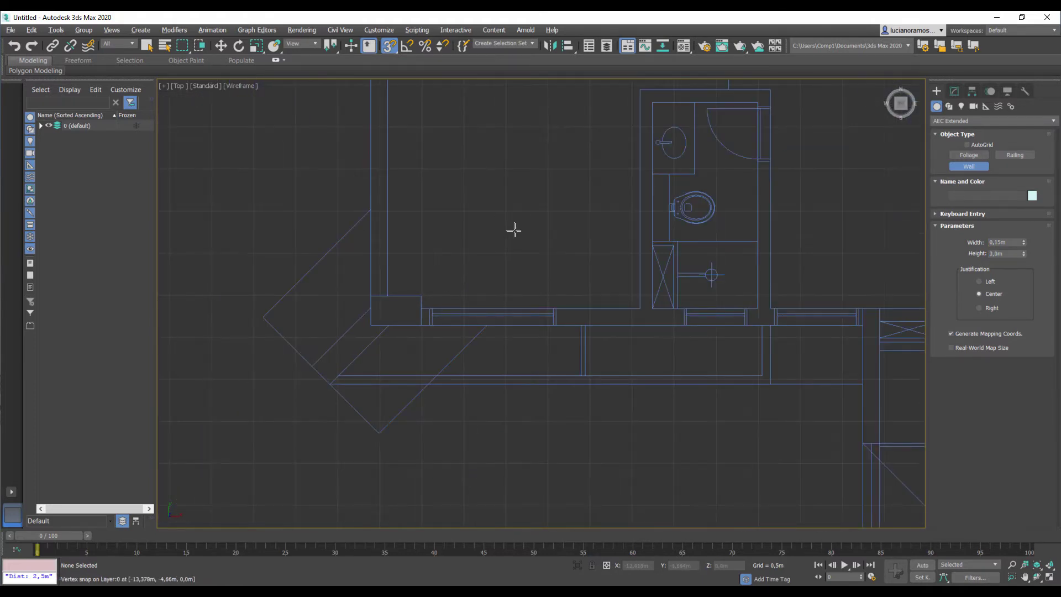
middle_click_drag(514, 230, 457, 308)
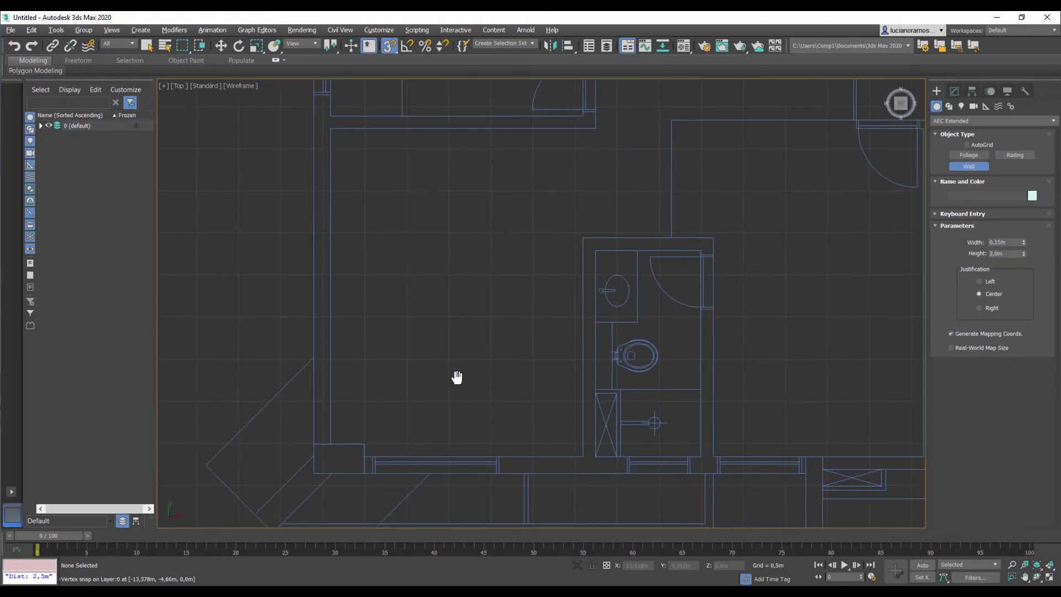
left_click(584, 460)
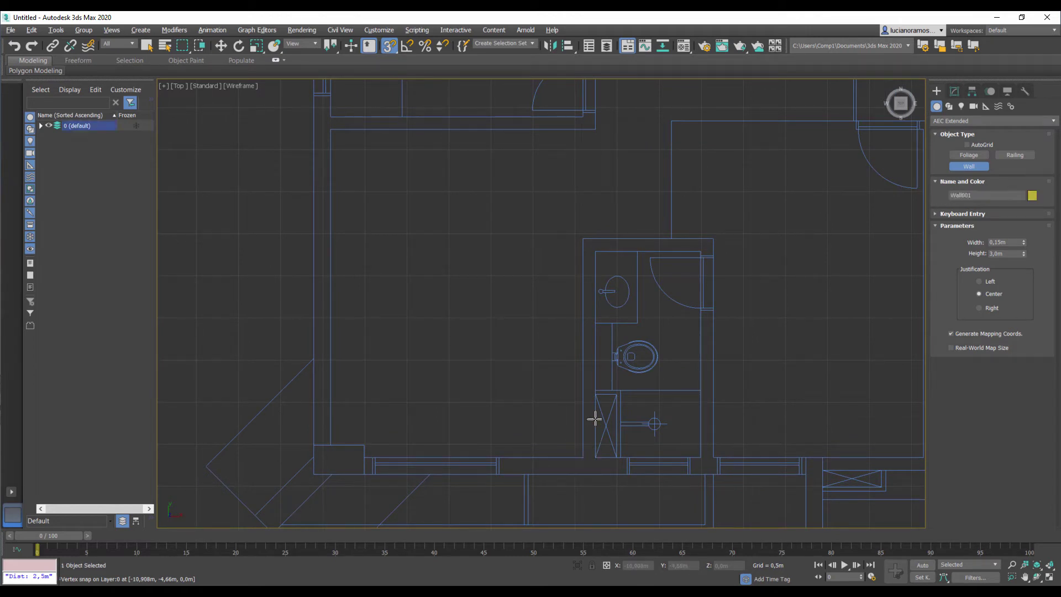
right_click(585, 295)
Draw a left-justified wall tracing the left, upper and right sides of the small bathroom, snapped to its outer corners.
left_click(979, 281)
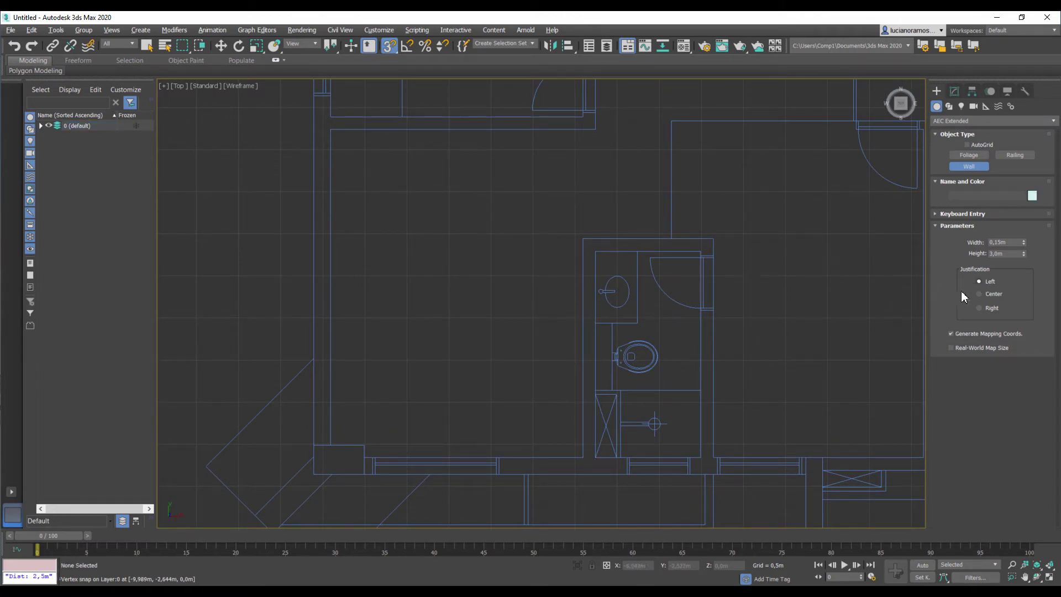
left_click(584, 459)
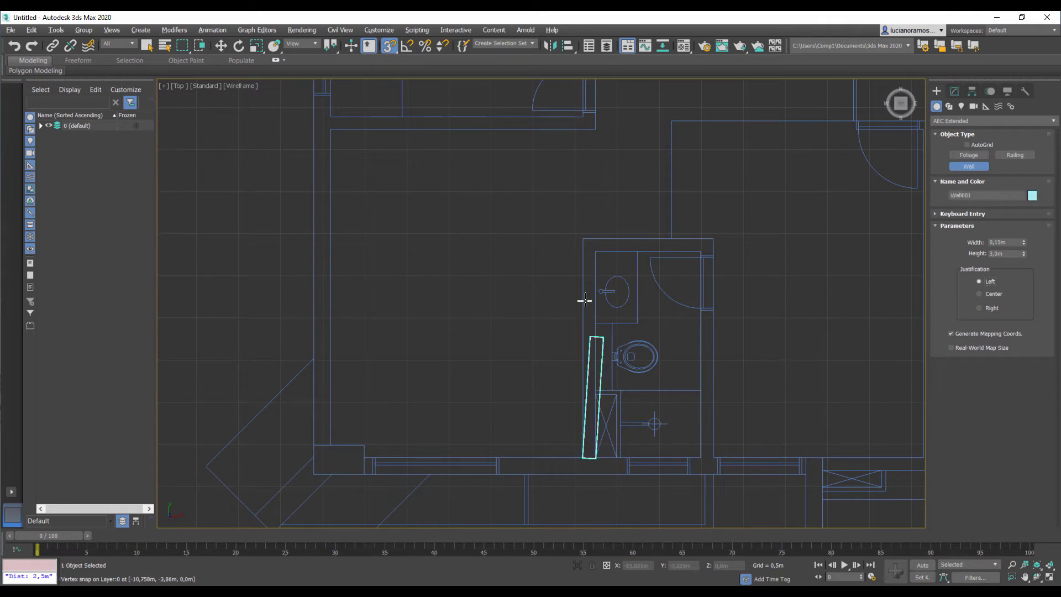
left_click(584, 240)
right_click(589, 237)
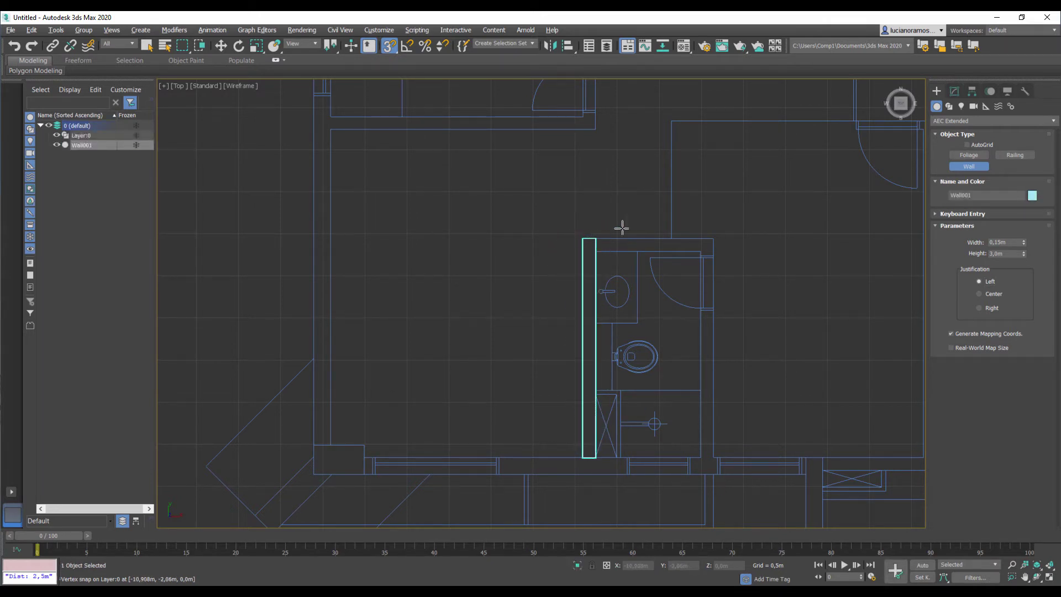
left_click(713, 239)
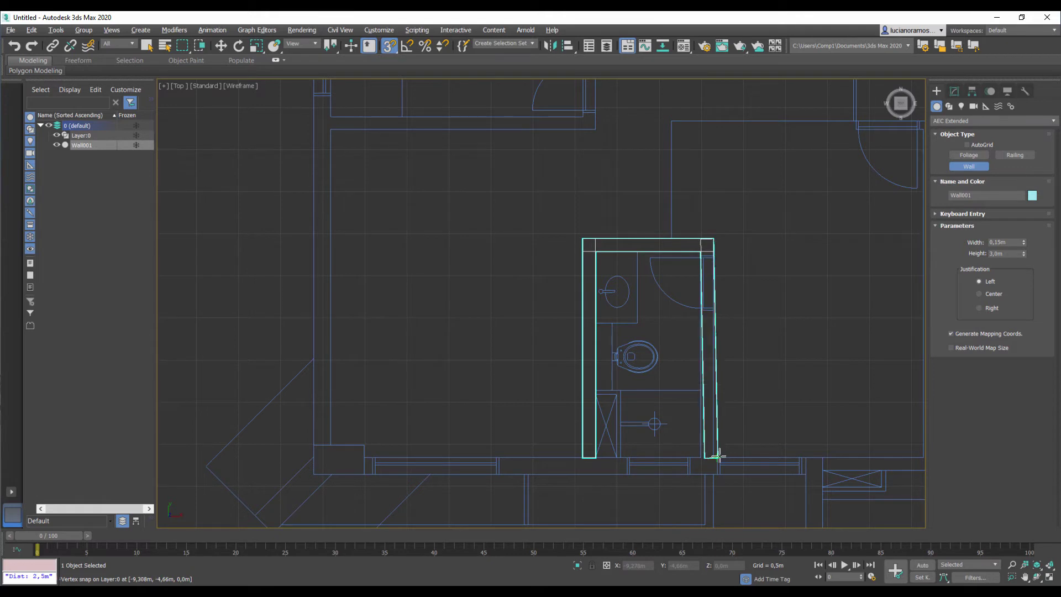
left_click(714, 457)
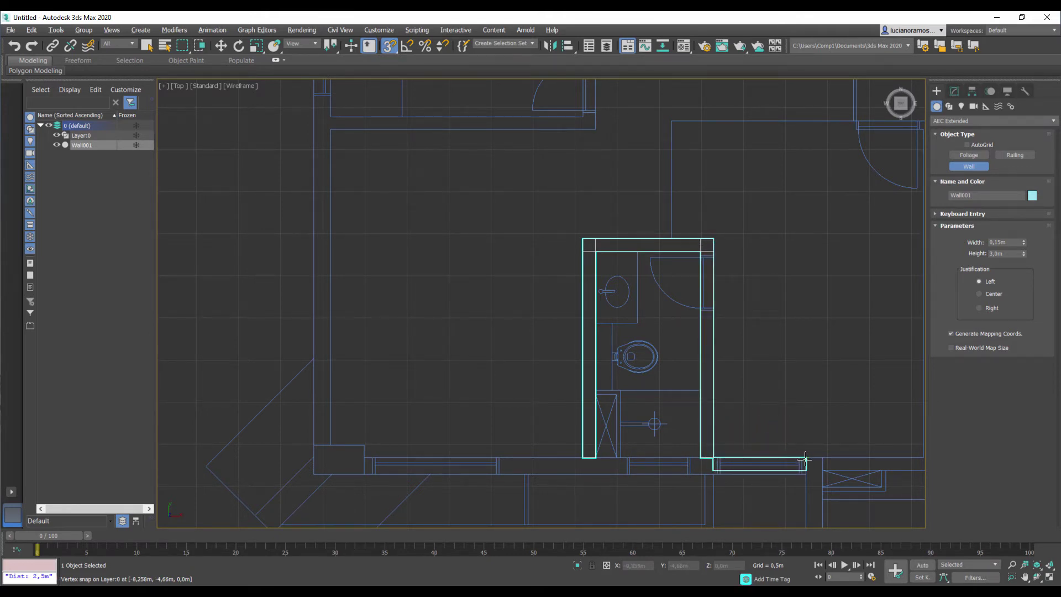
middle_click_drag(802, 463, 753, 406)
scroll(754, 406, "up", 5)
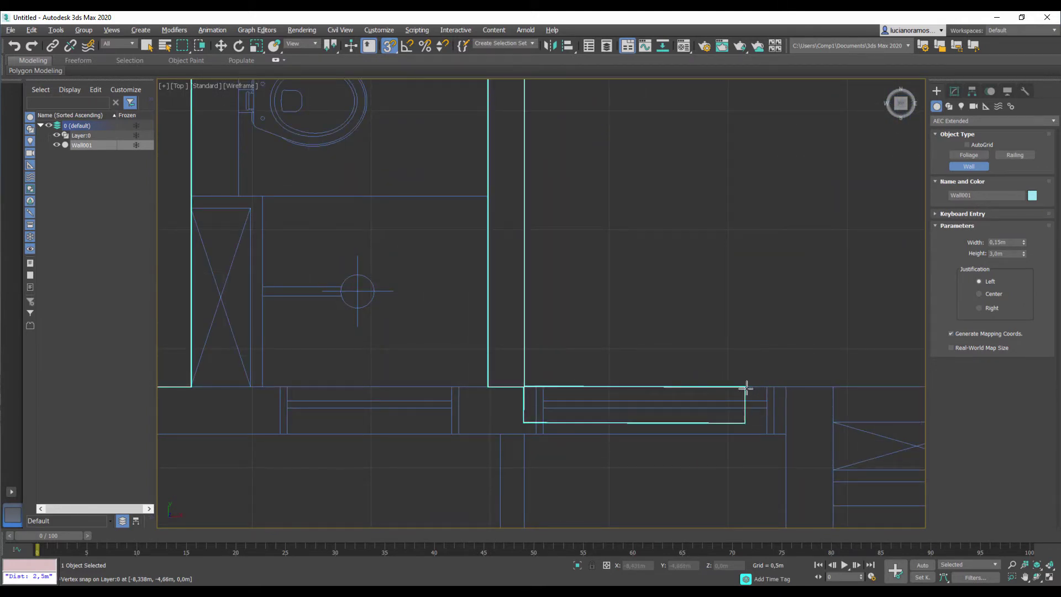
right_click(613, 365)
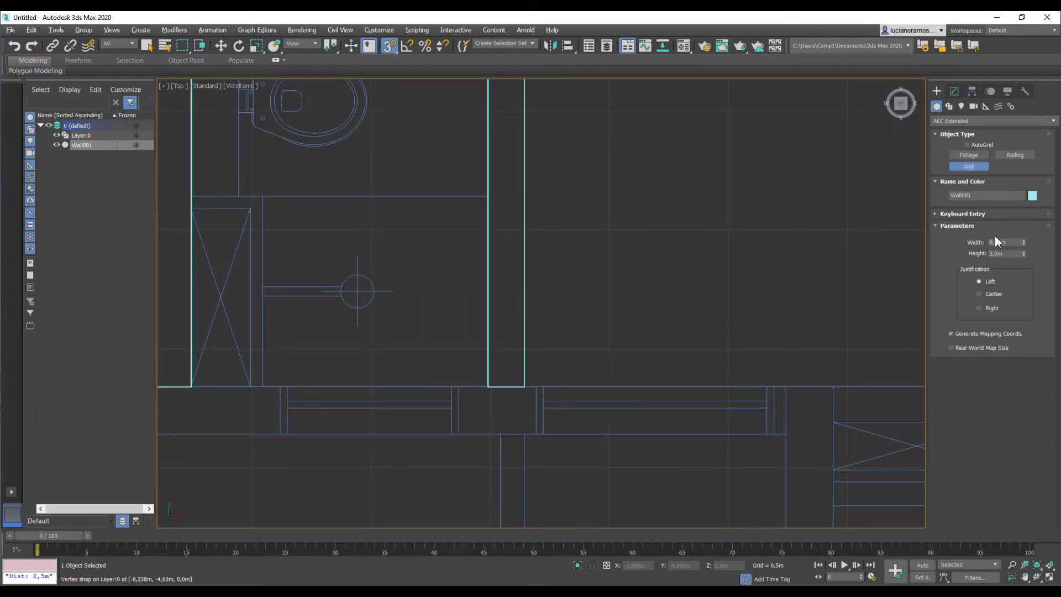
Set the bathroom wall's width to 2,0 m and restore it to 0,15 m.
left_click_drag(1010, 243, 997, 242)
type("2")
key("Return")
scroll(514, 337, "down", 8)
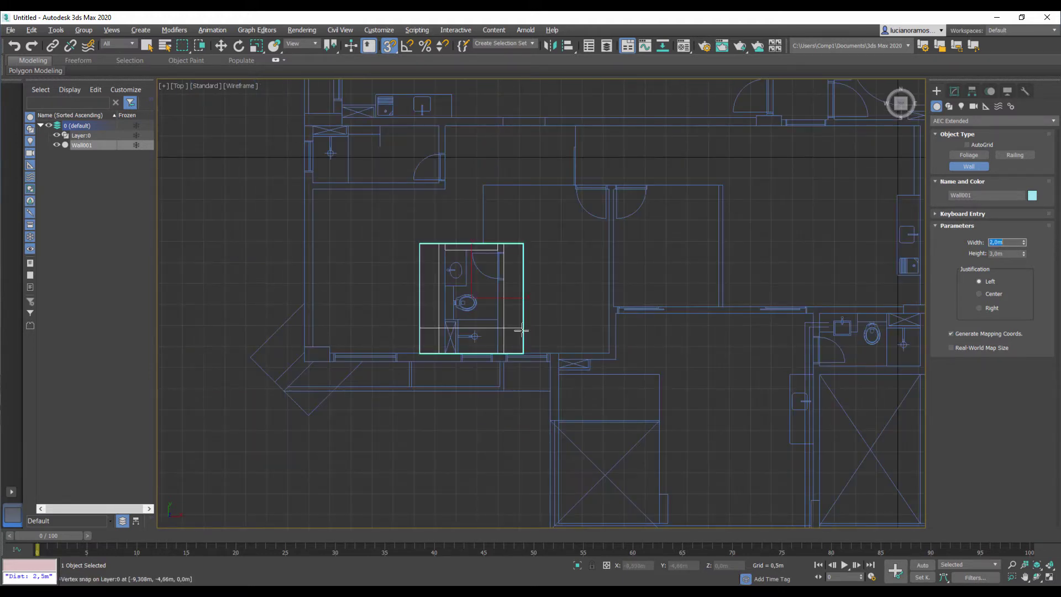
middle_click_drag(516, 327, 493, 334)
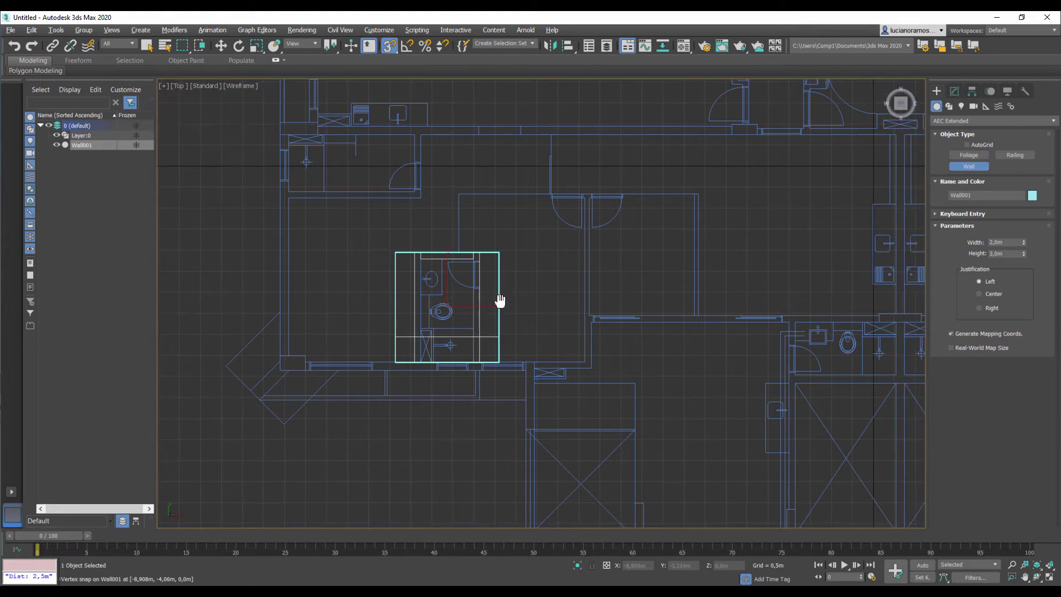
type("0,15")
key("Return")
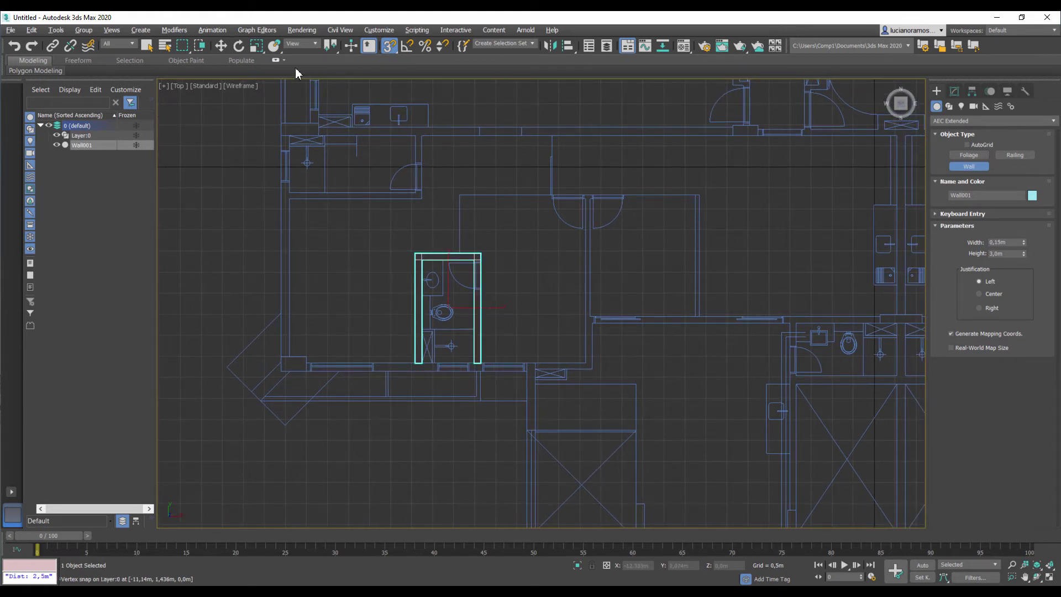
Draw a separate 0,2 m wide wall along the window from the bathroom's lower-right outer corner to the long vertical wall.
left_click(220, 45)
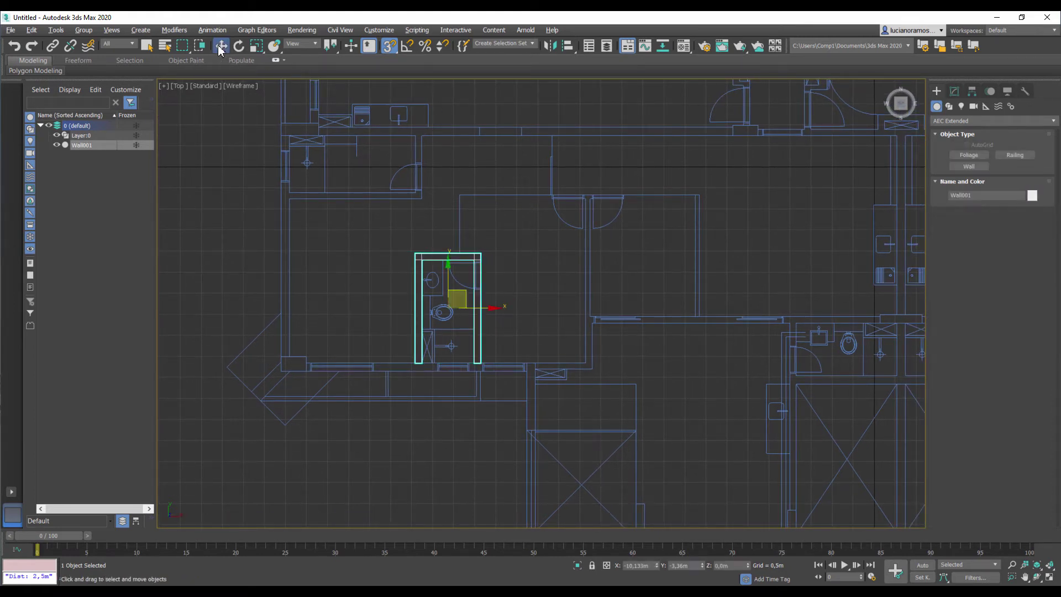
left_click(968, 166)
left_click_drag(1014, 246, 998, 243)
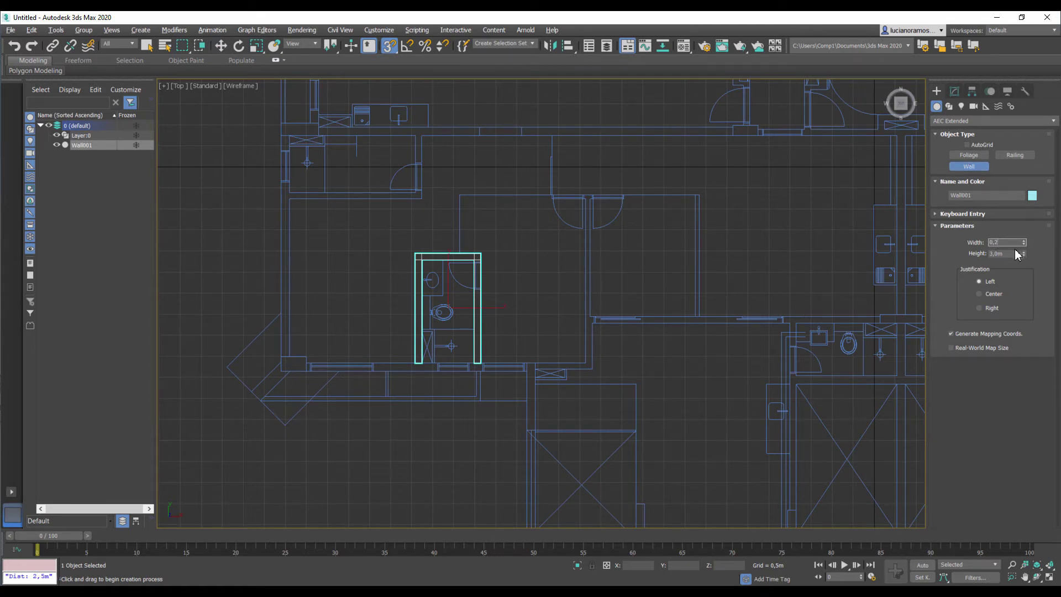
type("2")
key("Return")
scroll(504, 386, "up", 7)
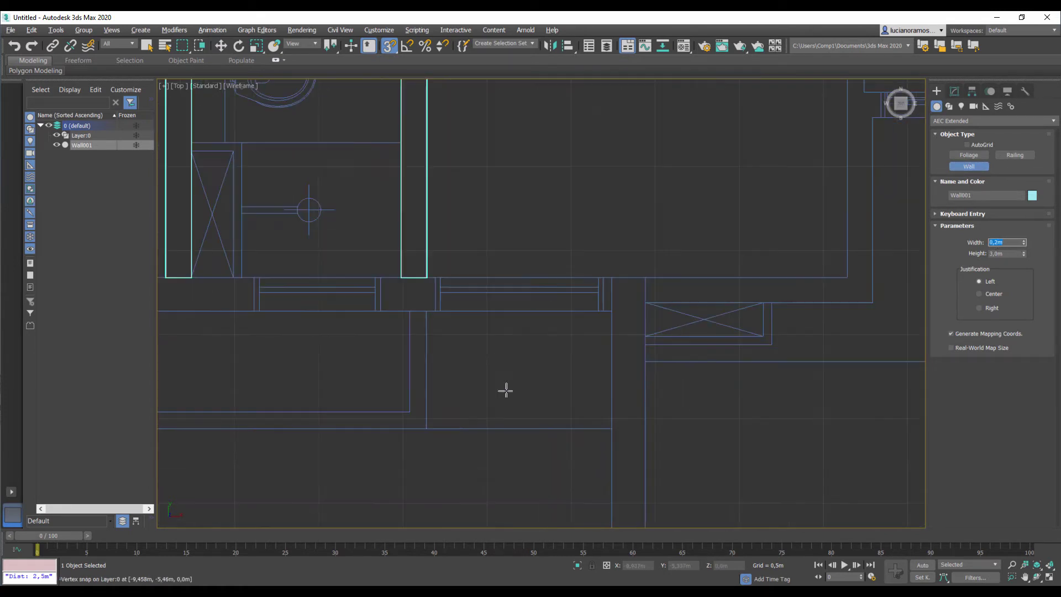
left_click(427, 278)
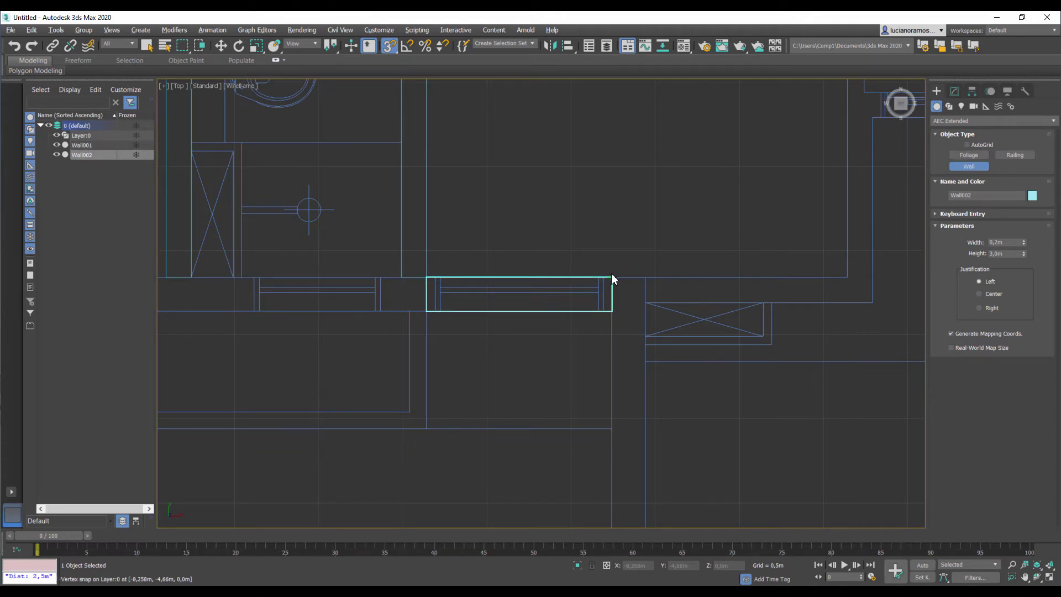
left_click(612, 277)
right_click(639, 386)
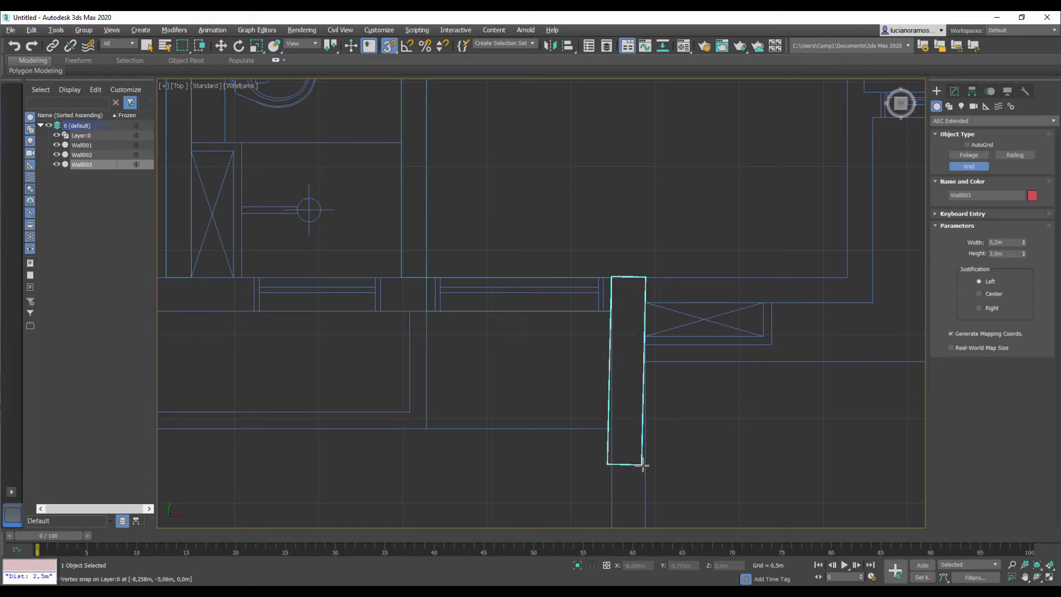
Draw another 0,2 m wide wall along the long vertical wall, down to the inner corner at its lower end.
scroll(642, 465, "down", 3)
middle_click_drag(642, 463, 600, 195)
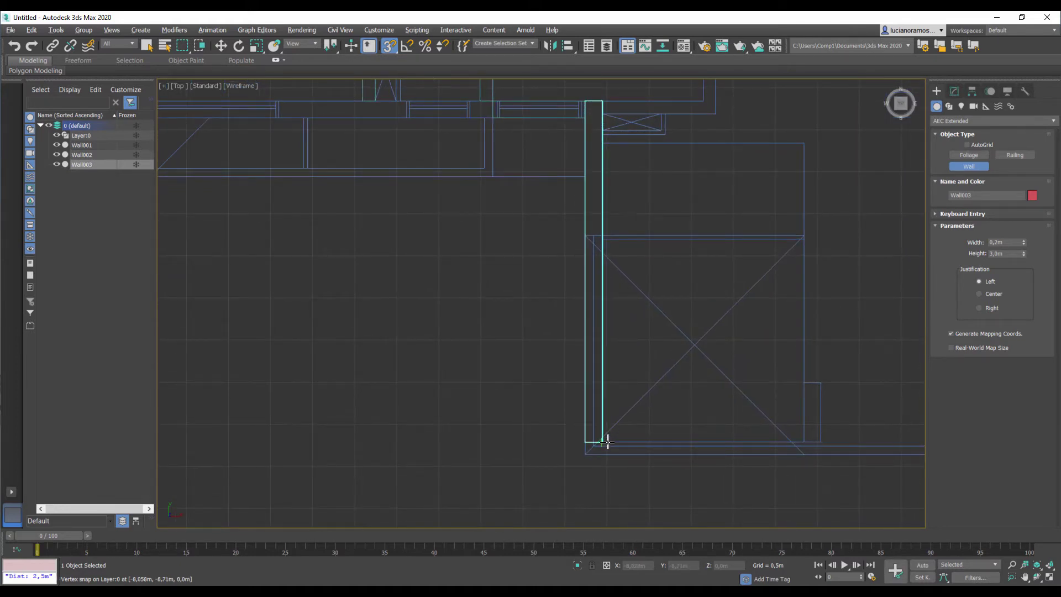
left_click(608, 442)
middle_click_drag(777, 444, 578, 314)
scroll(580, 316, "up", 2)
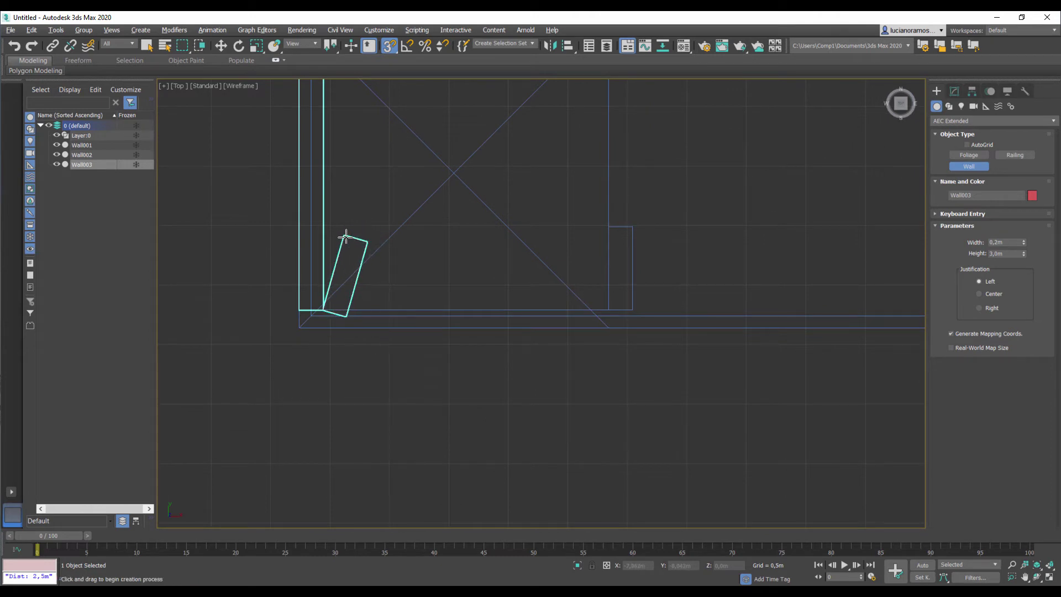
right_click(348, 239)
Examine the new walls in a maximized Perspective view, checking how they meet and which are separate objects.
scroll(363, 295, "down", 3)
middle_click_drag(382, 258, 507, 400)
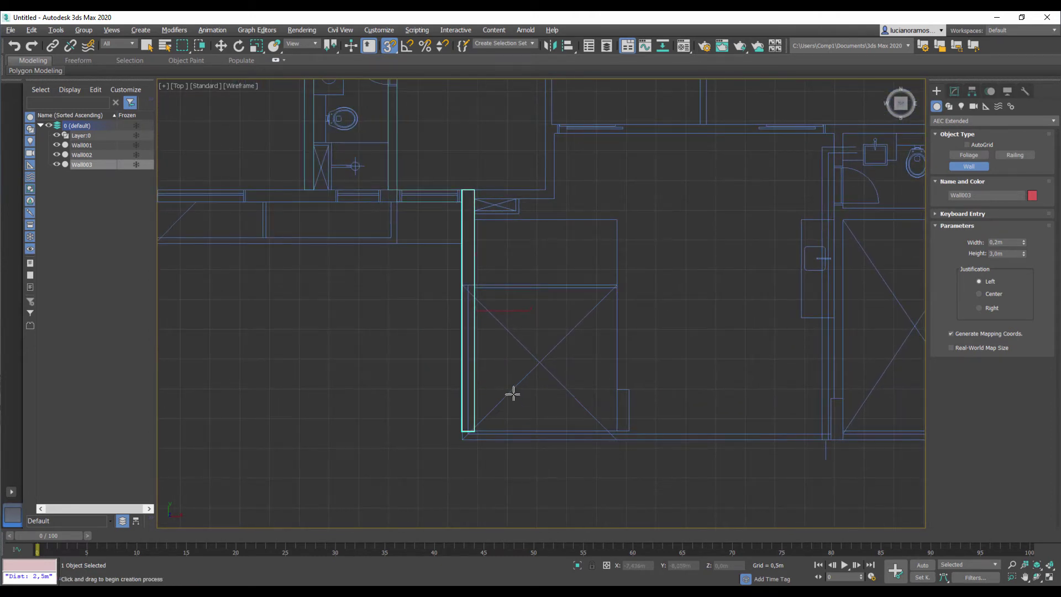
key("alt+w")
middle_click_drag(739, 429, 718, 407)
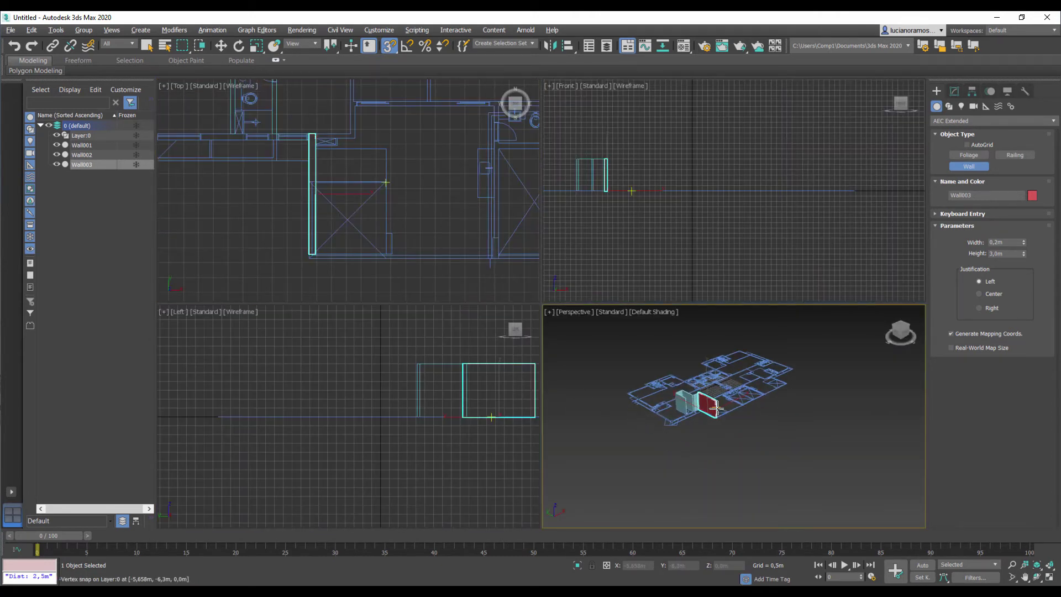
key("alt+w")
middle_click_drag(470, 284, 479, 332)
scroll(478, 321, "up", 6)
scroll(478, 320, "down", 6)
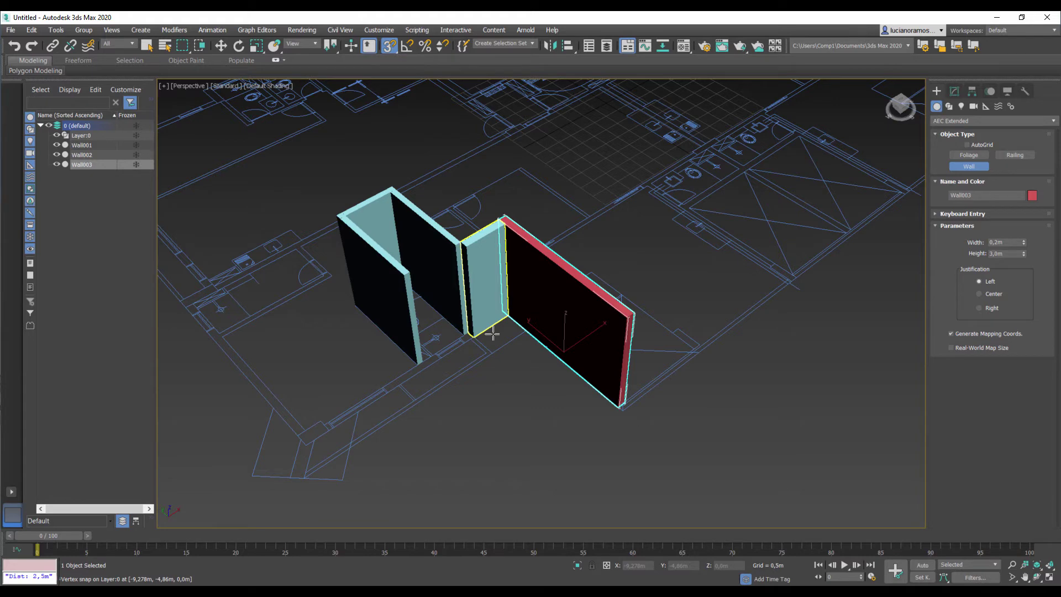
middle_click_drag(492, 334, 549, 346)
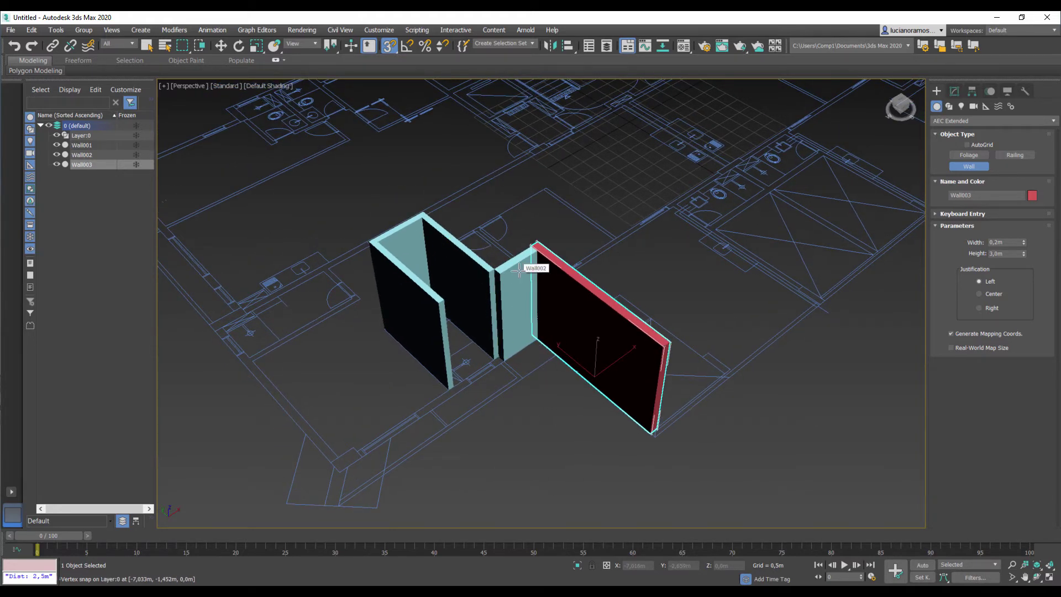
left_click(222, 47)
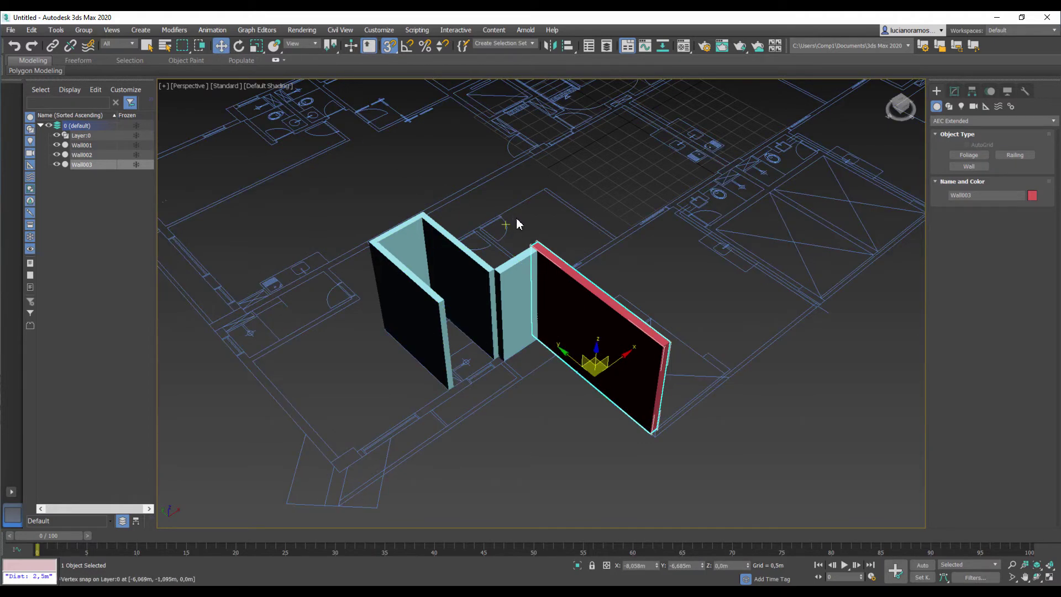
middle_click_drag(632, 351, 566, 287, "alt")
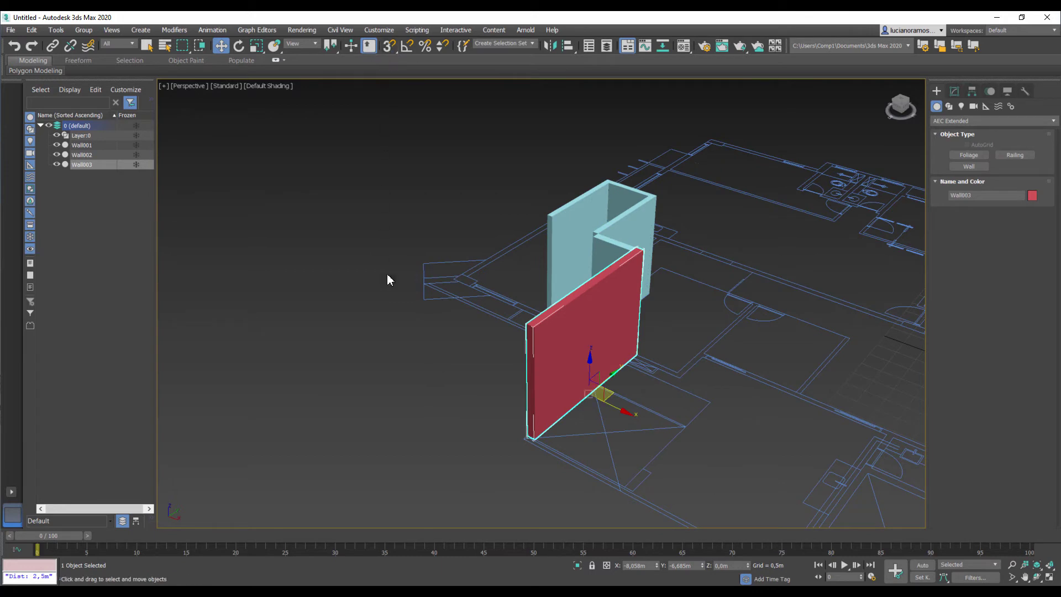
left_click(636, 211)
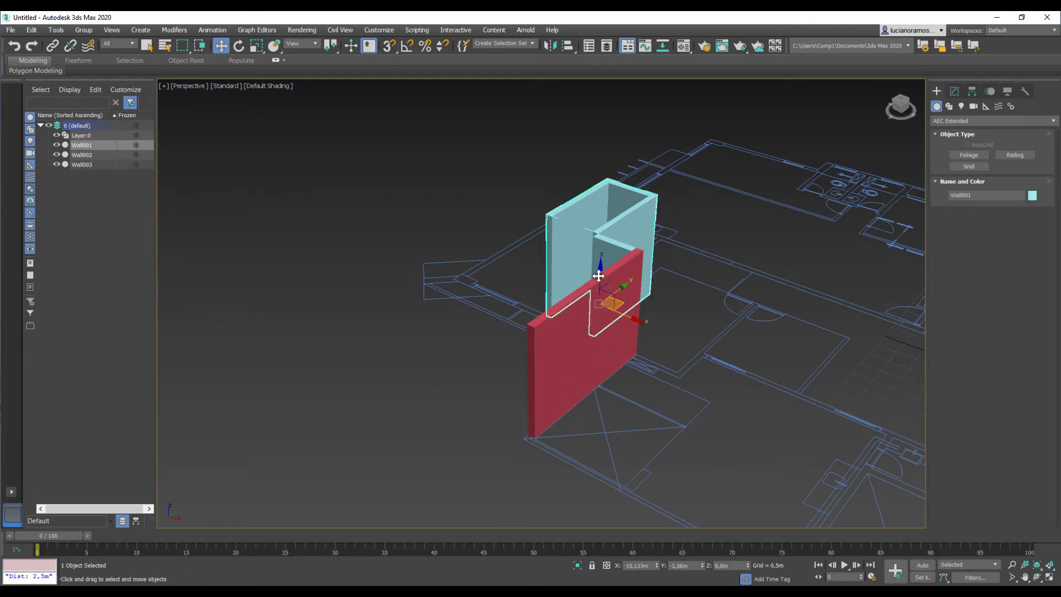
Attach Wall001 and Wall002 to the red wall Wall003 in one operation using Attach Multiple.
left_click(552, 337)
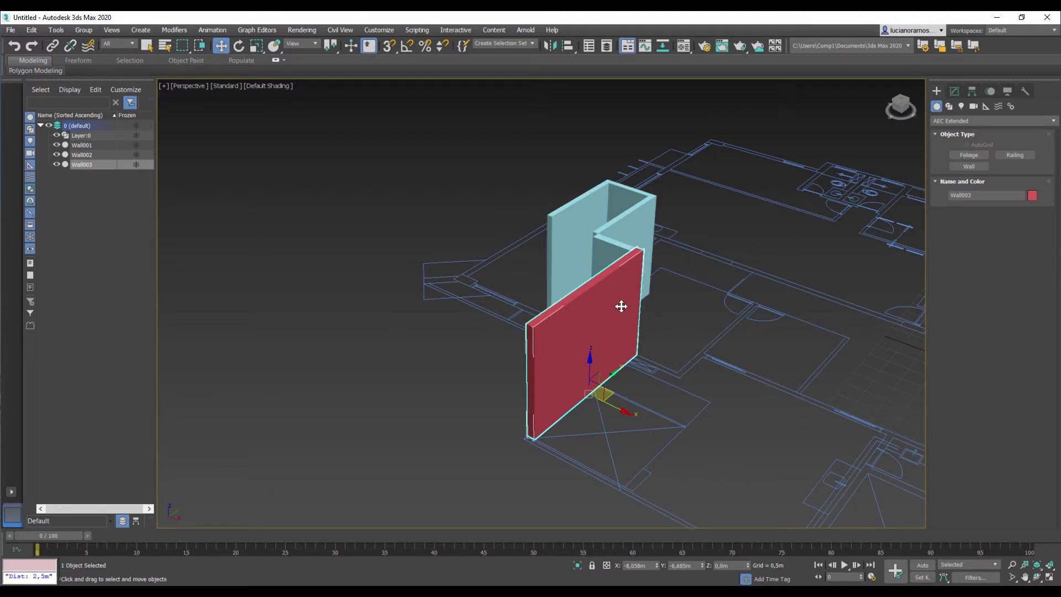
left_click(954, 91)
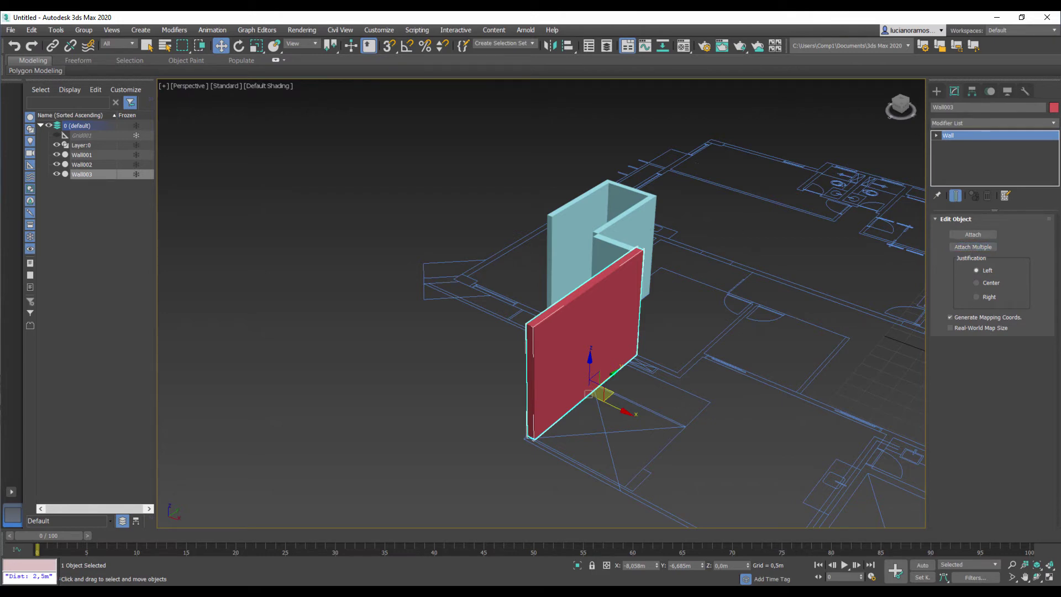
left_click_drag(0, 99, 326, 91)
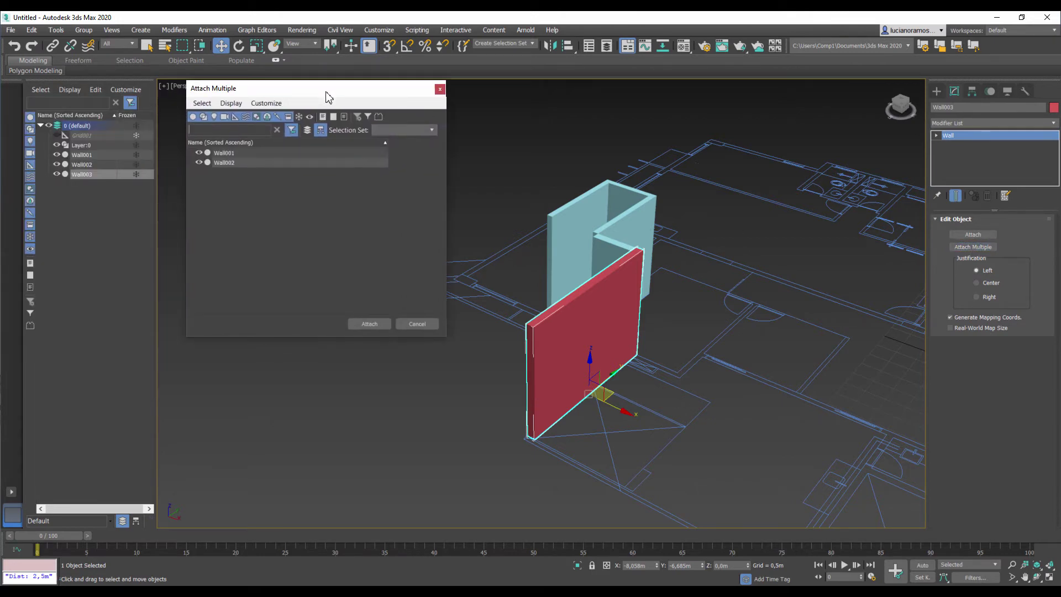
left_click(242, 155)
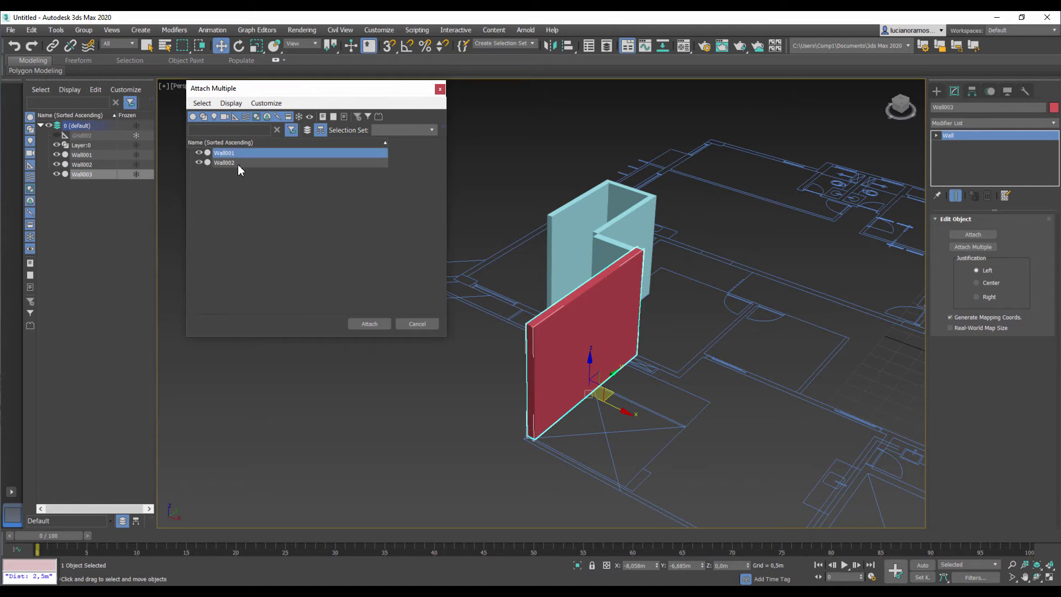
left_click(237, 163, "ctrl")
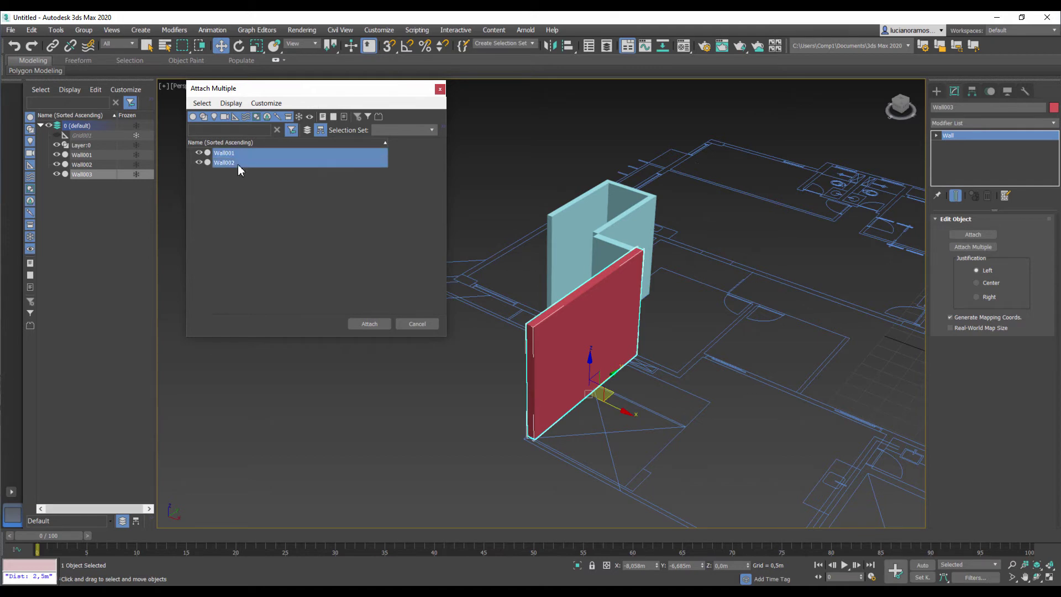
left_click(374, 324)
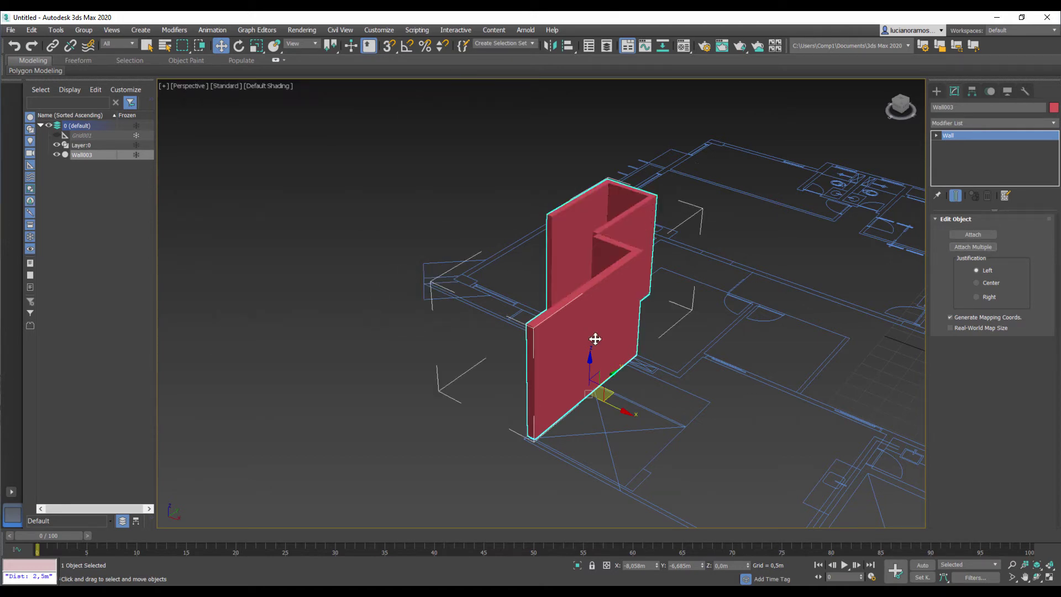
Delete the combined wall Wall003 in the maximized Top view, leaving the floor plan clear.
middle_click_drag(413, 346, 442, 335)
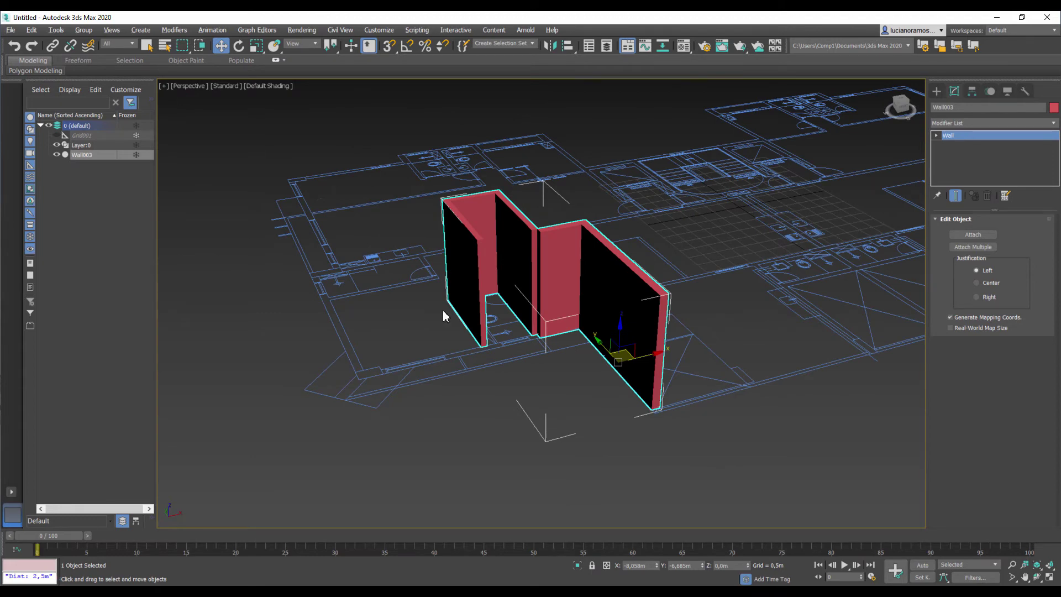
key("alt+w")
middle_click_drag(286, 214, 344, 220)
key("alt+w")
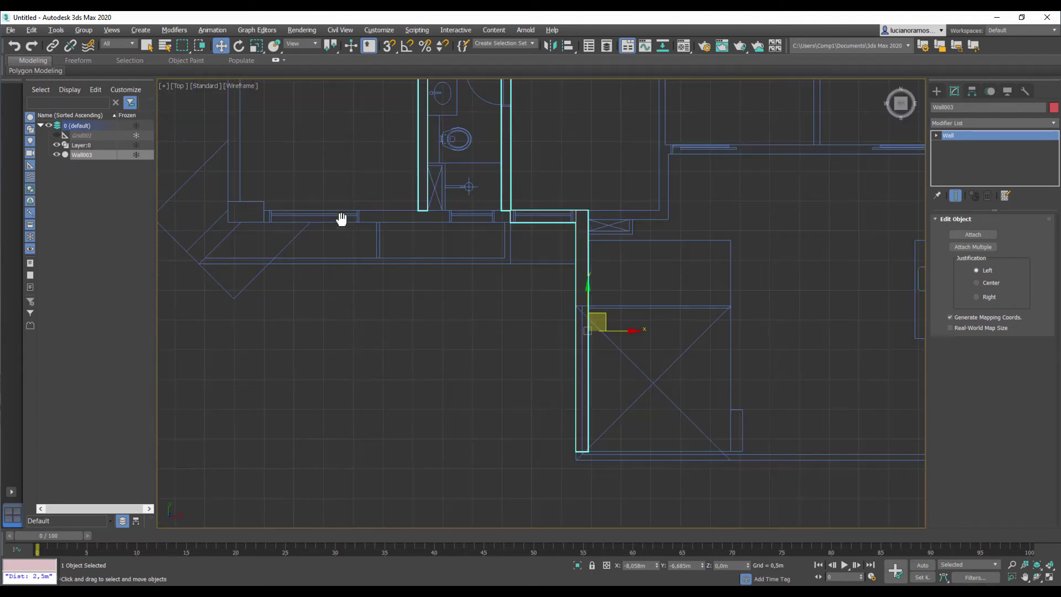
middle_click_drag(431, 260, 433, 289)
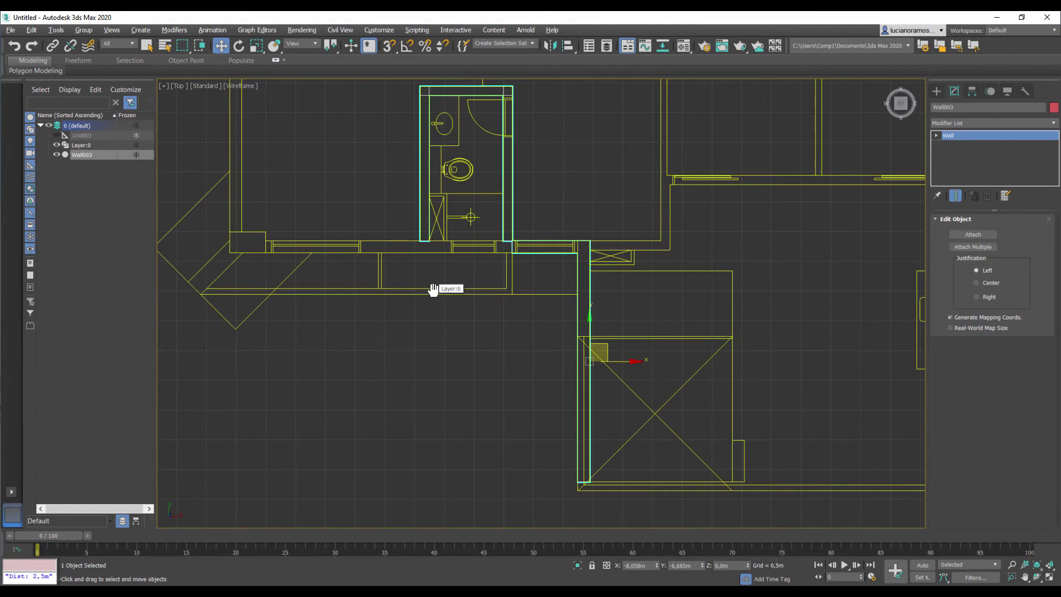
key("Delete")
Switch object creation to spline shapes and create a new layer named Planta 3DSMax.
middle_click_drag(386, 297, 507, 350)
scroll(380, 297, "up", 4)
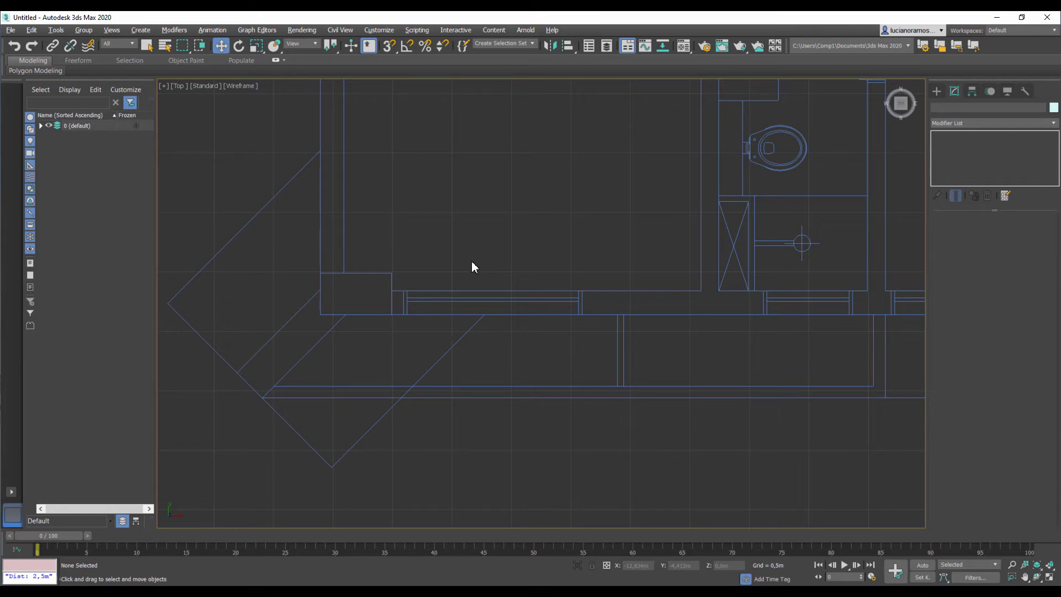
left_click(937, 92)
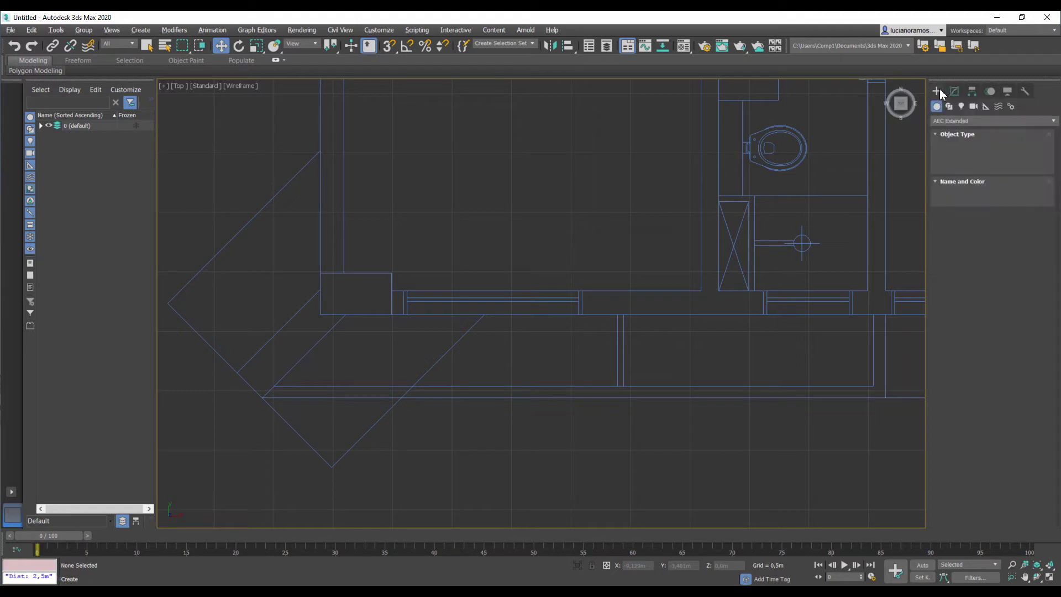
left_click(951, 120)
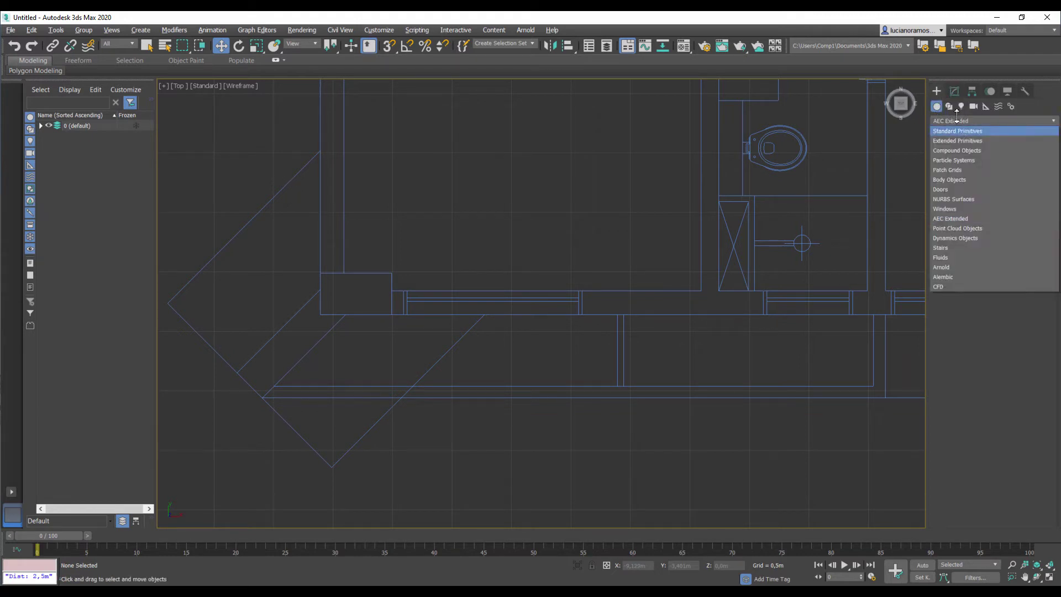
left_click(949, 107)
left_click(949, 107)
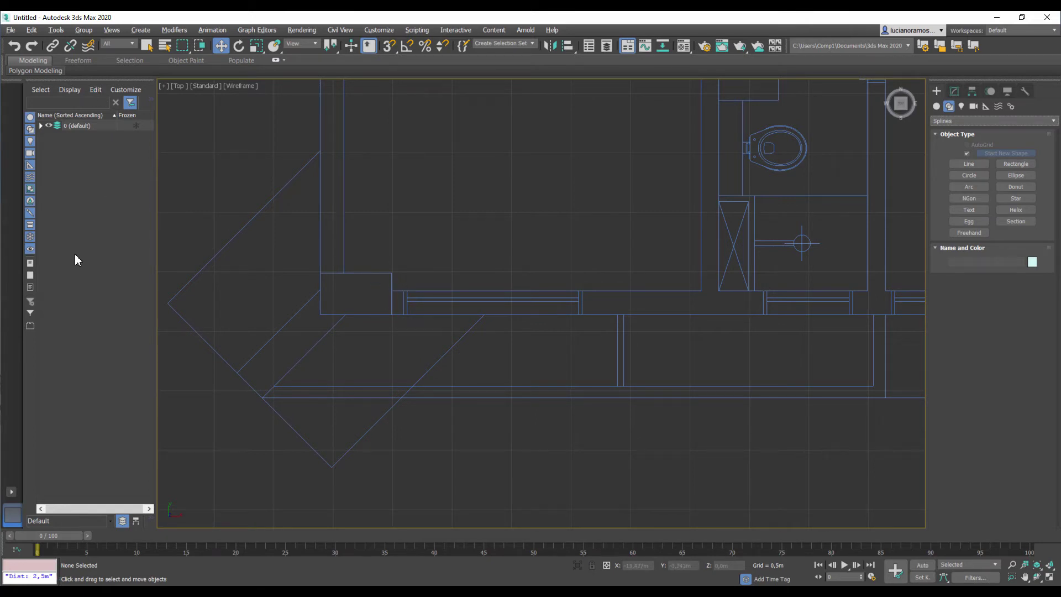
left_click(151, 100)
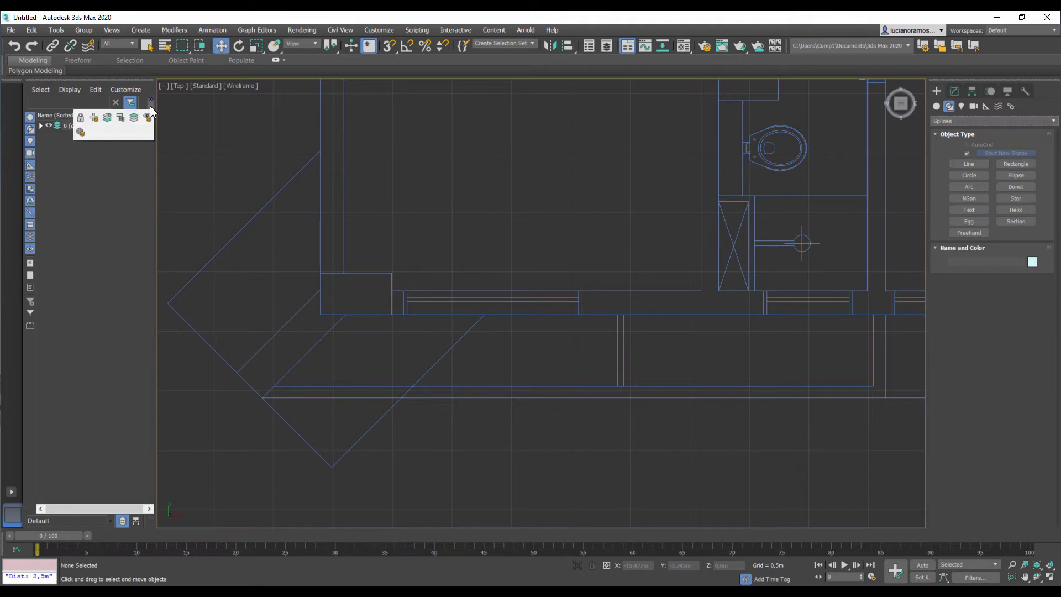
left_click(94, 118)
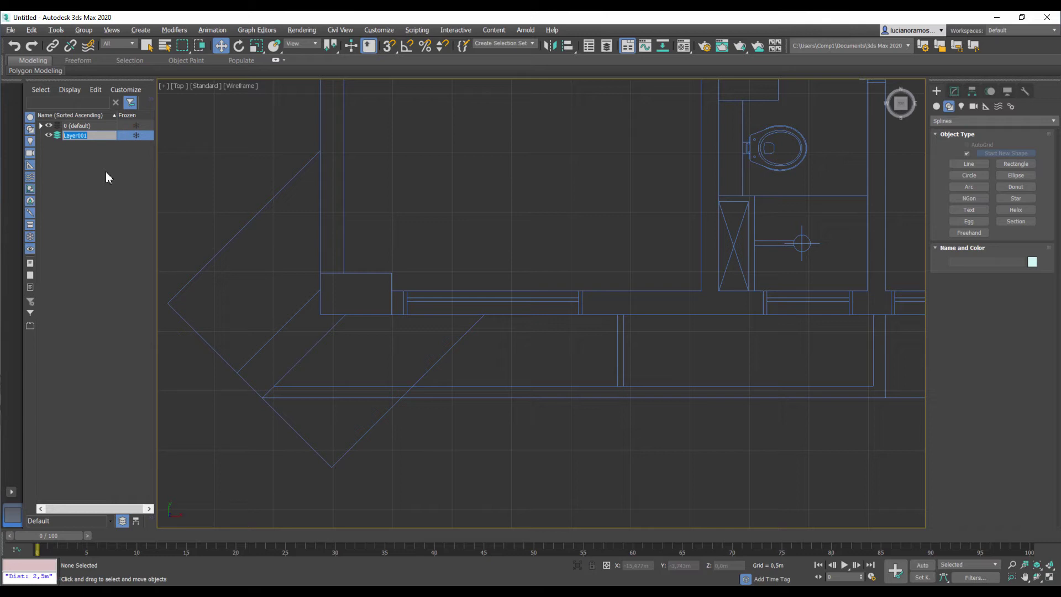
type("Planta 3DSMax")
key("Return")
With 3D snapping on, draw a 0,35 x 0,6 m rectangle over the corner column and a 0,2 x 3,125 m one along the window wall.
left_click(1017, 164)
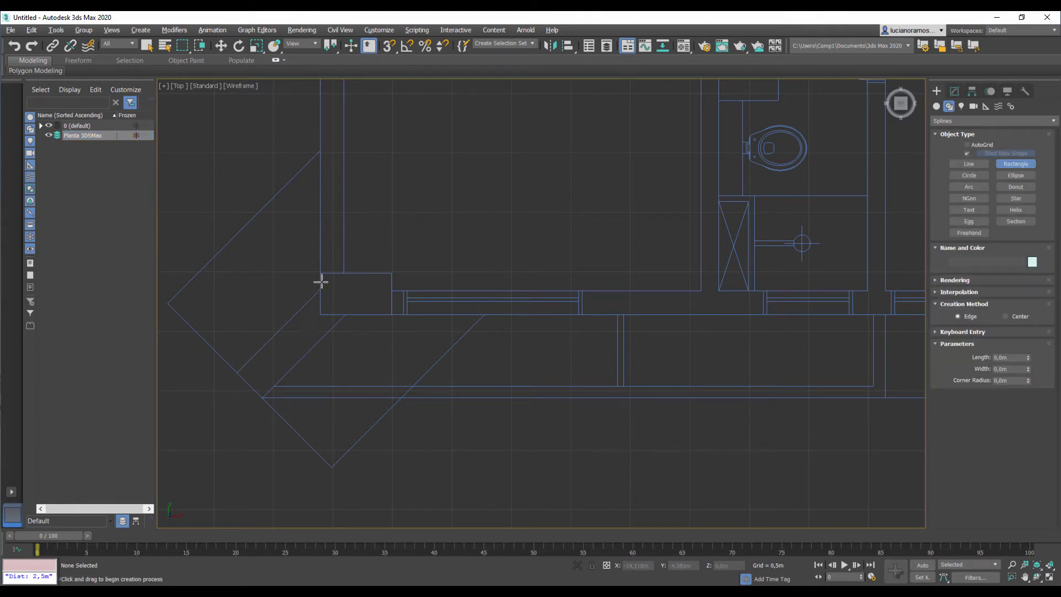
left_click(389, 46)
left_click_drag(320, 272, 391, 315)
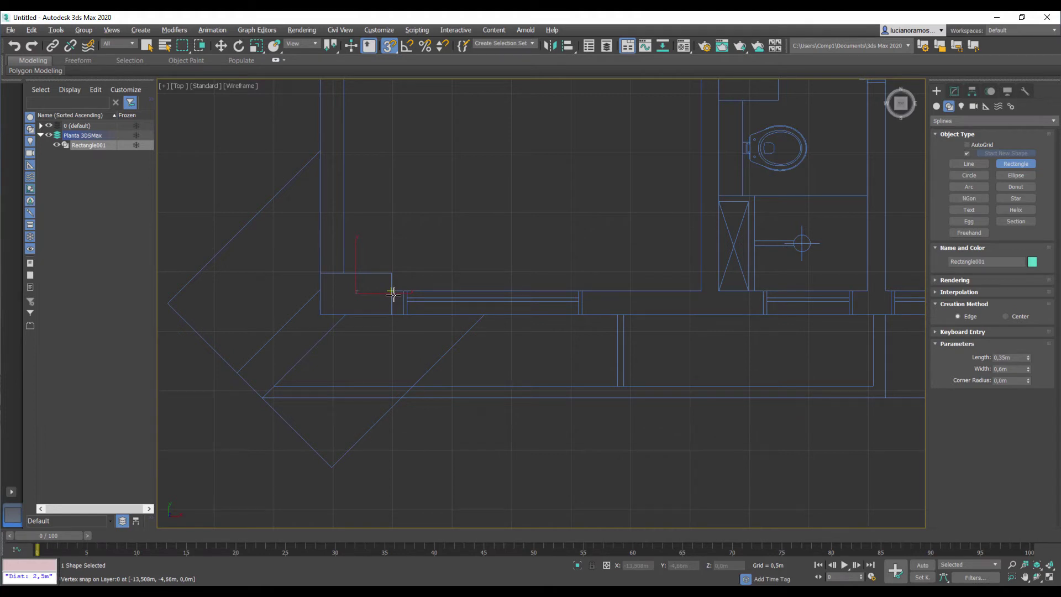
left_click_drag(393, 293, 762, 314)
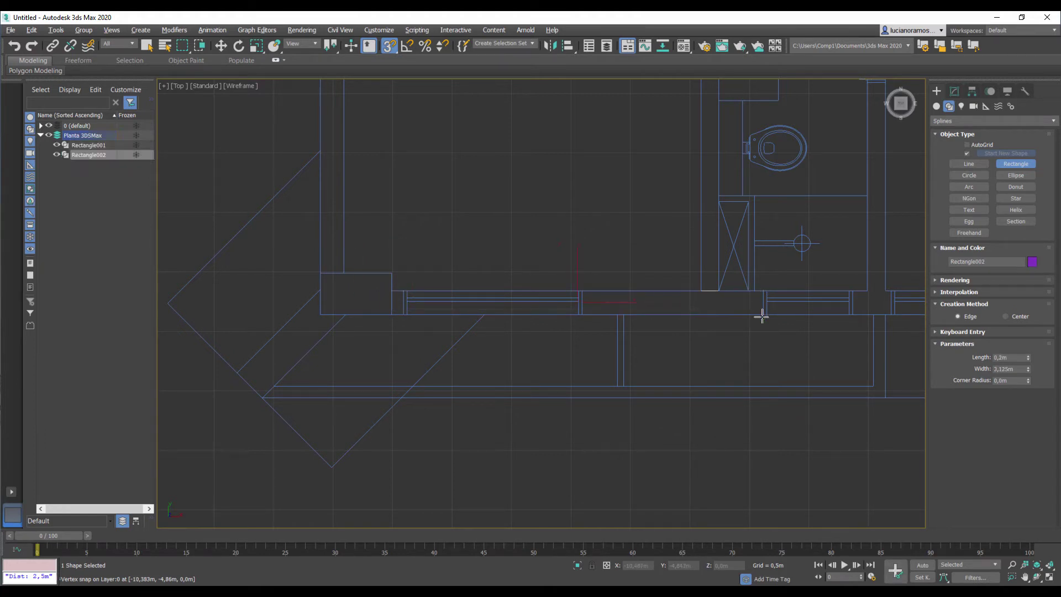
Trace the bathroom's three walls with snapped rectangles, making the one on the door side 2,6 m long and 0,15 m wide.
mouse_move(739, 272)
middle_mouse_down()
mouse_move(679, 429)
mouse_move(647, 448)
middle_mouse_up()
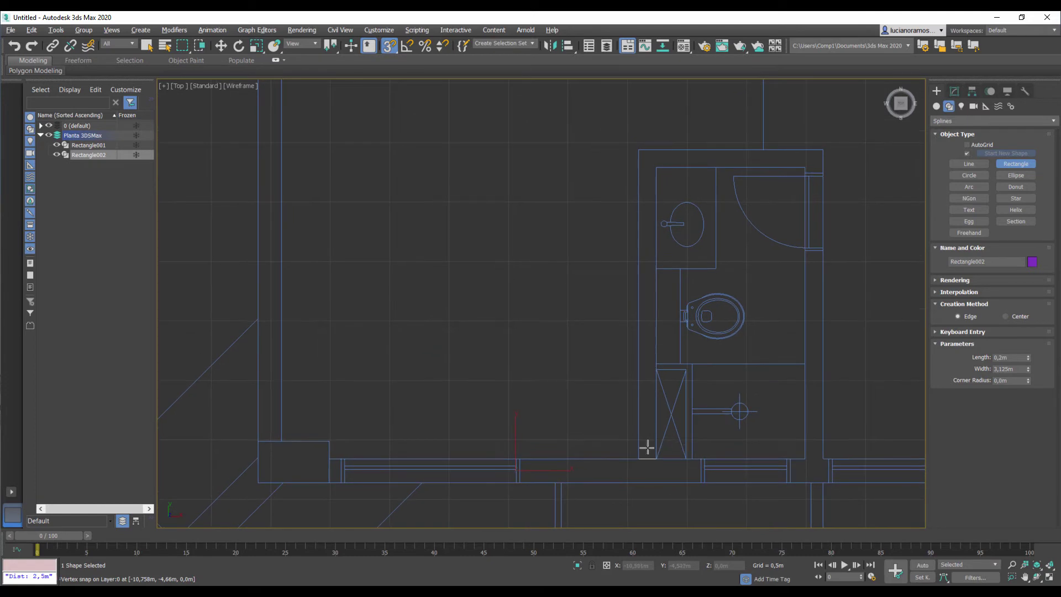
left_click_drag(639, 458, 808, 457)
middle_click_drag(761, 398, 751, 321)
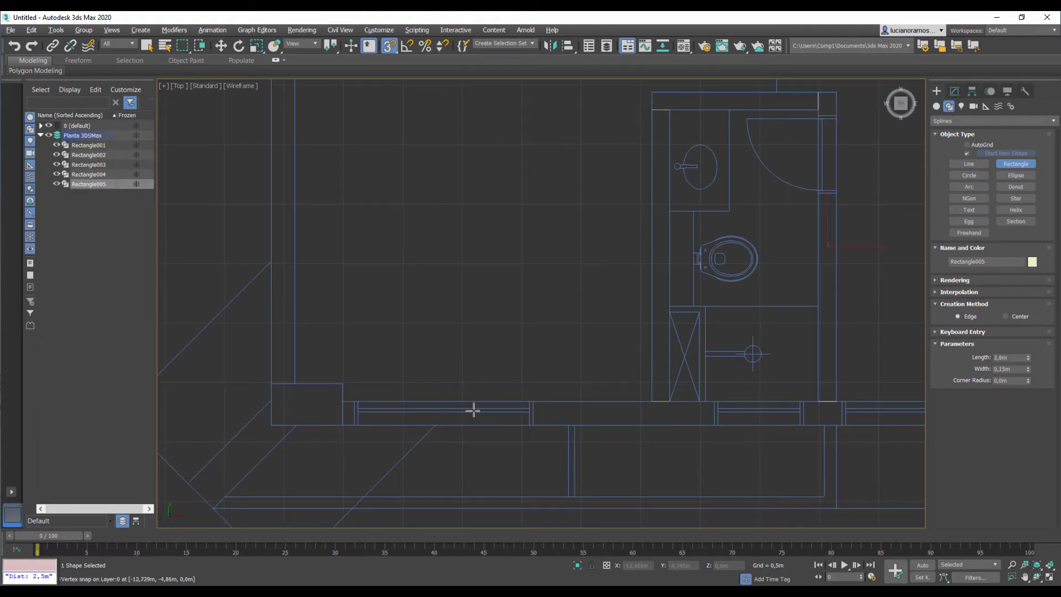
middle_click_drag(503, 379, 486, 372)
right_click(233, 234)
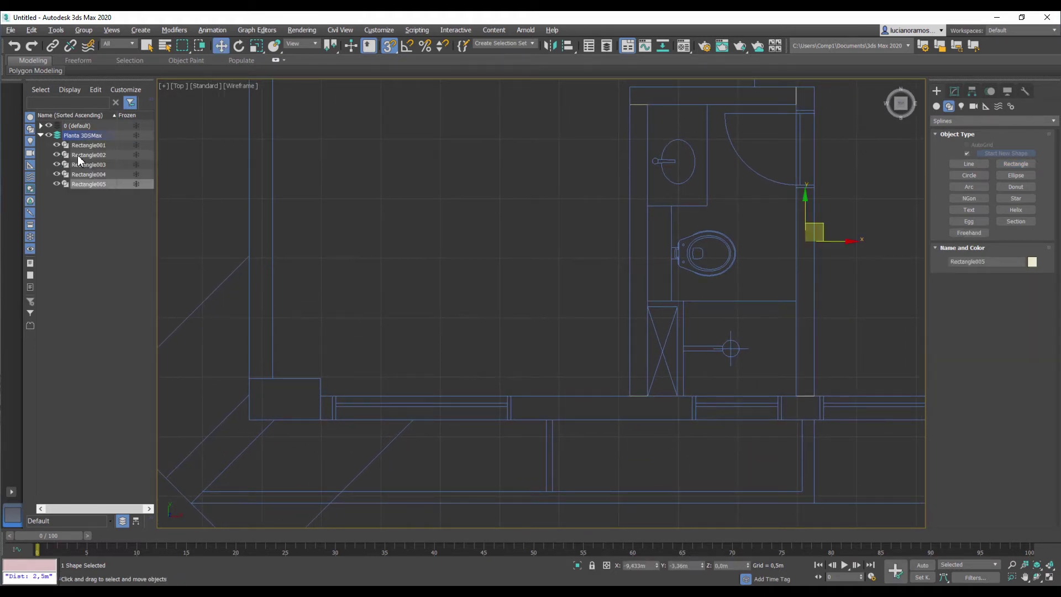
Toggle the 0 (default) layer's visibility to compare the traced rectangles with the imported plan.
left_click(49, 125)
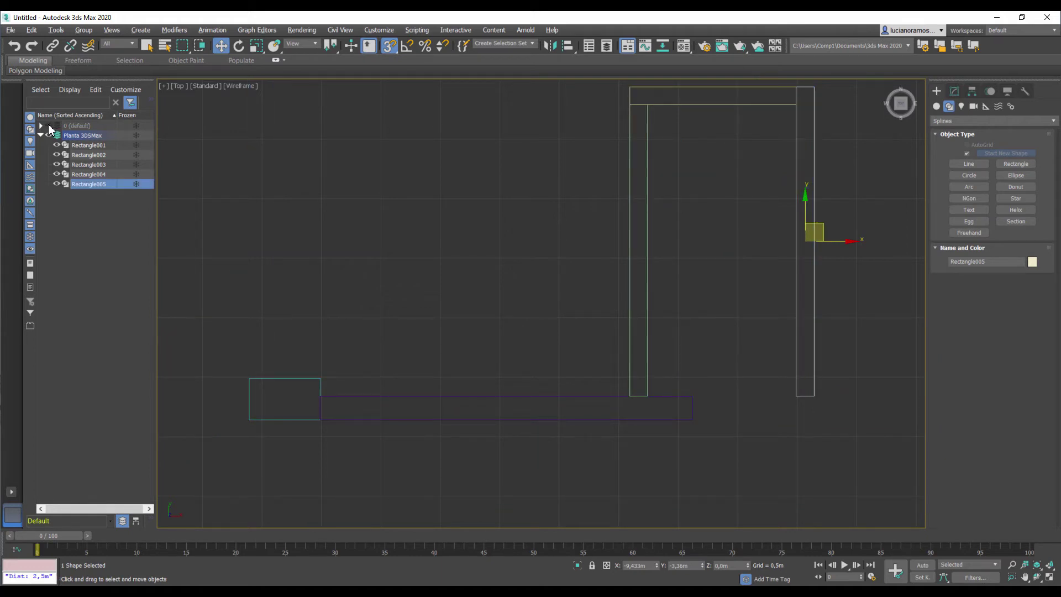
left_click(49, 125)
left_click(49, 126)
left_click(49, 125)
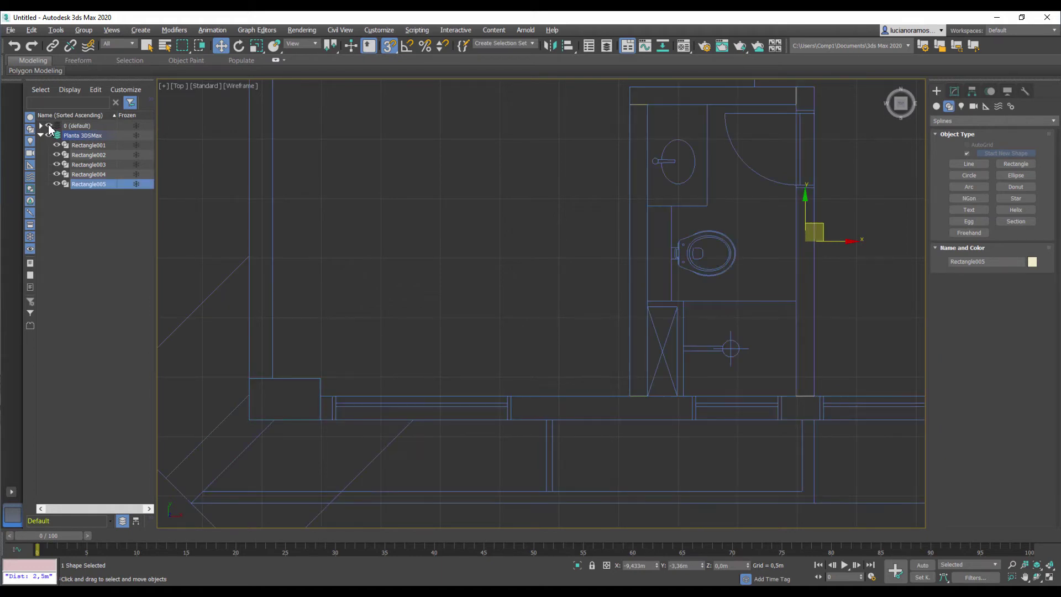
middle_click_drag(718, 398, 602, 357)
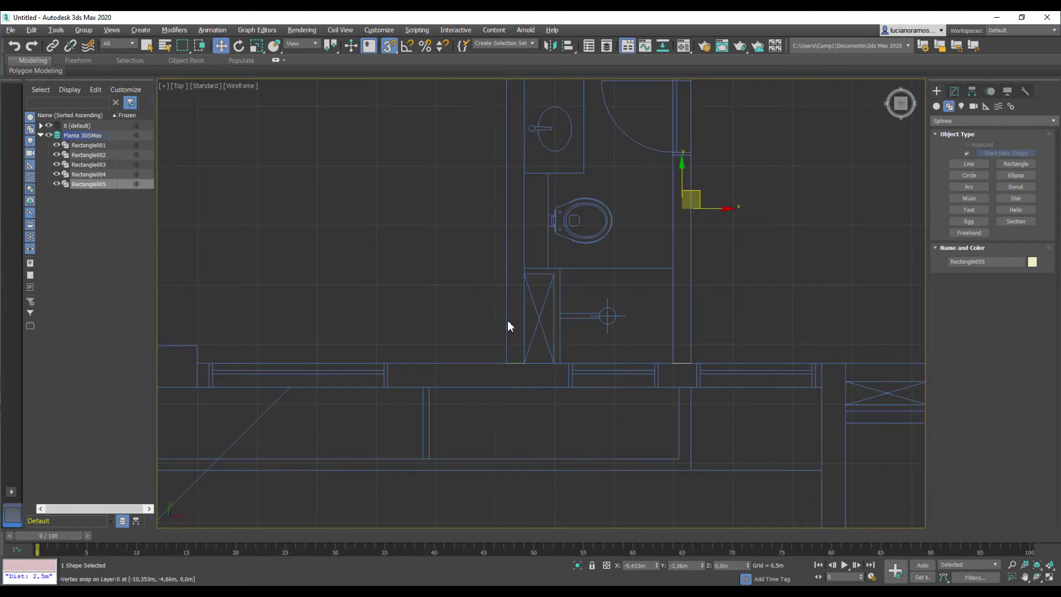
left_click(49, 126)
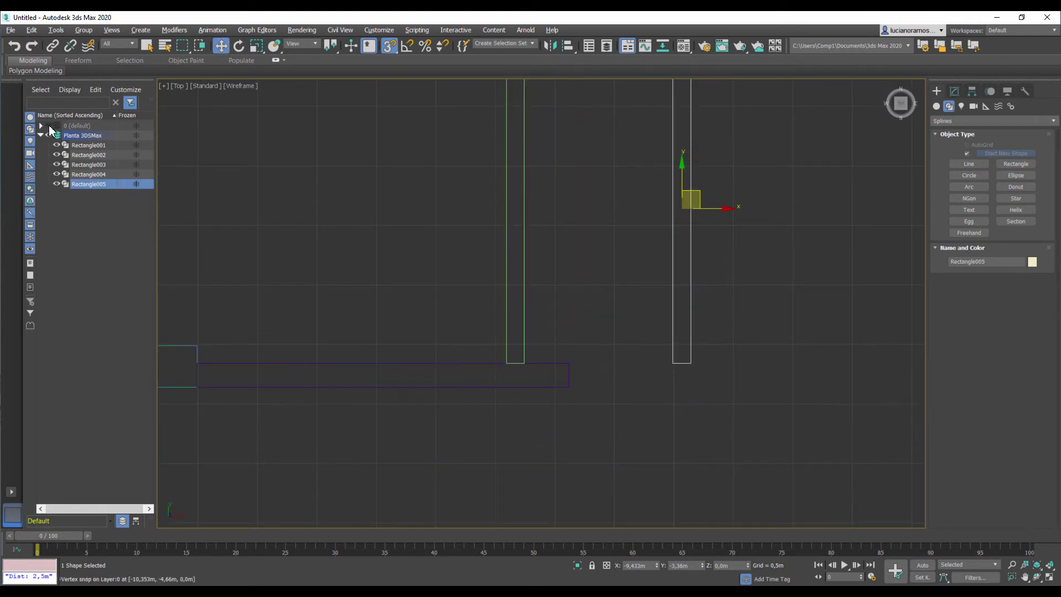
left_click(49, 126)
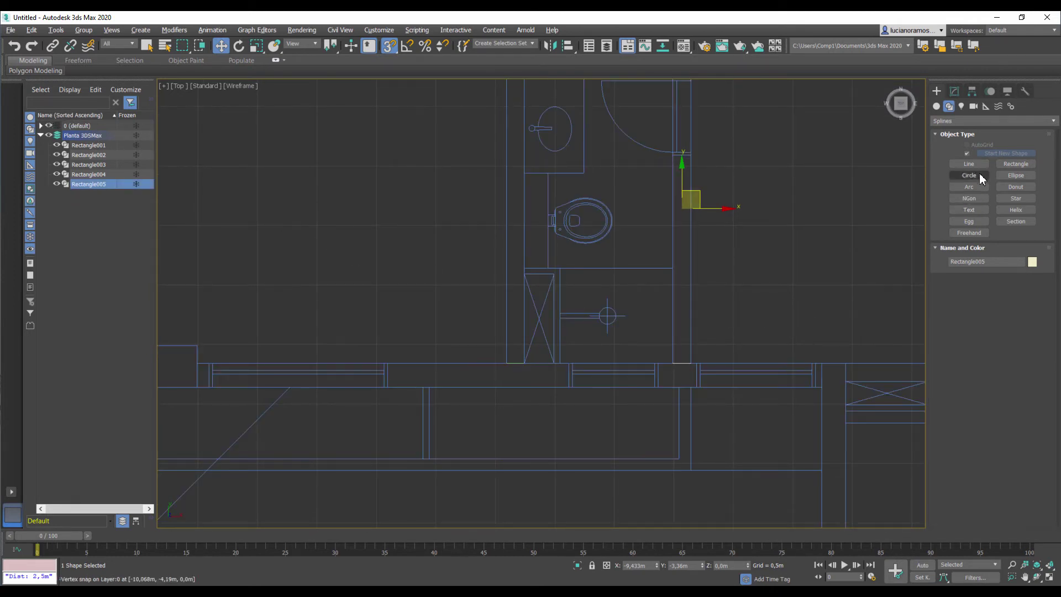
scroll(671, 290, "down", 5)
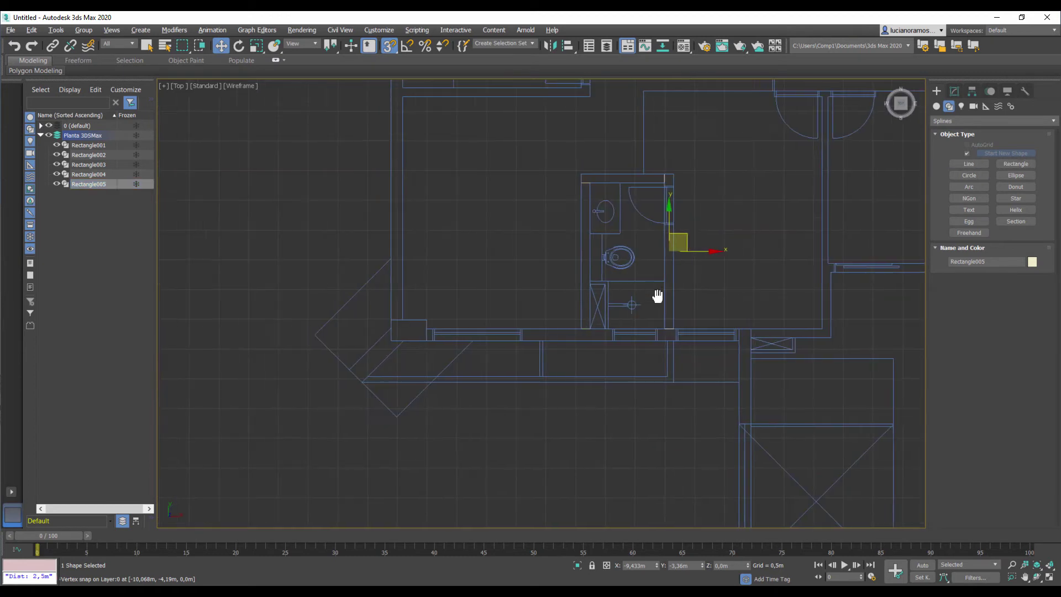
Hide the 0 (default) layer, select all five rectangles and extrude them by 3,0 m.
left_click(77, 126)
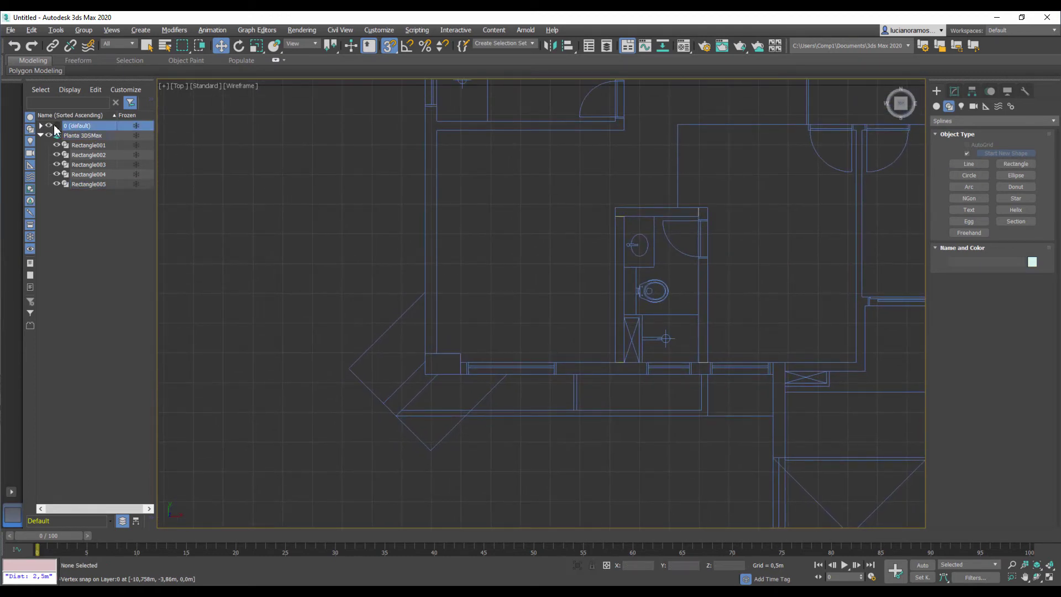
left_click(50, 126)
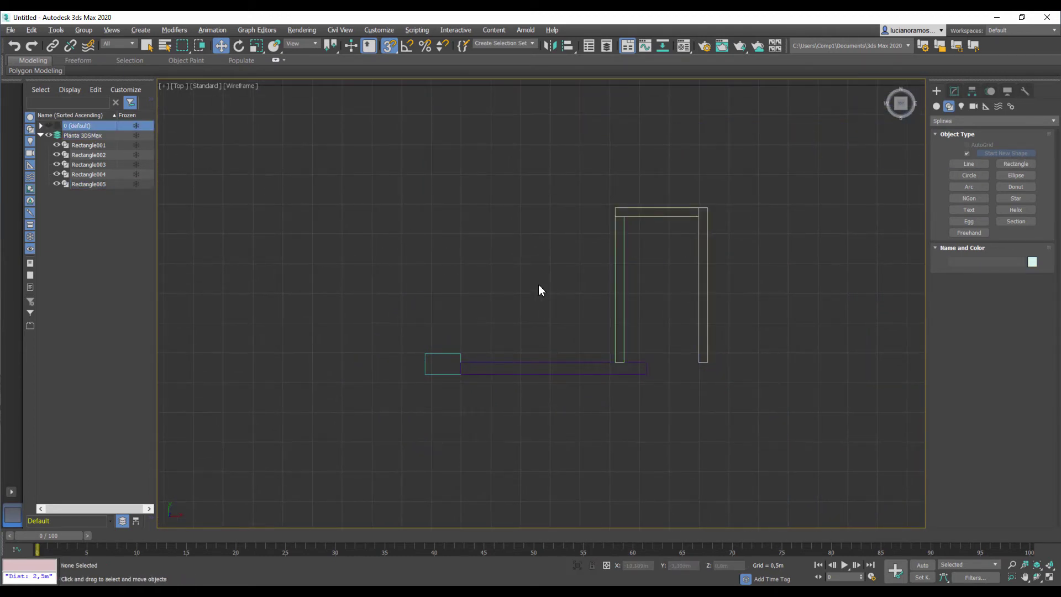
left_click_drag(399, 177, 736, 415)
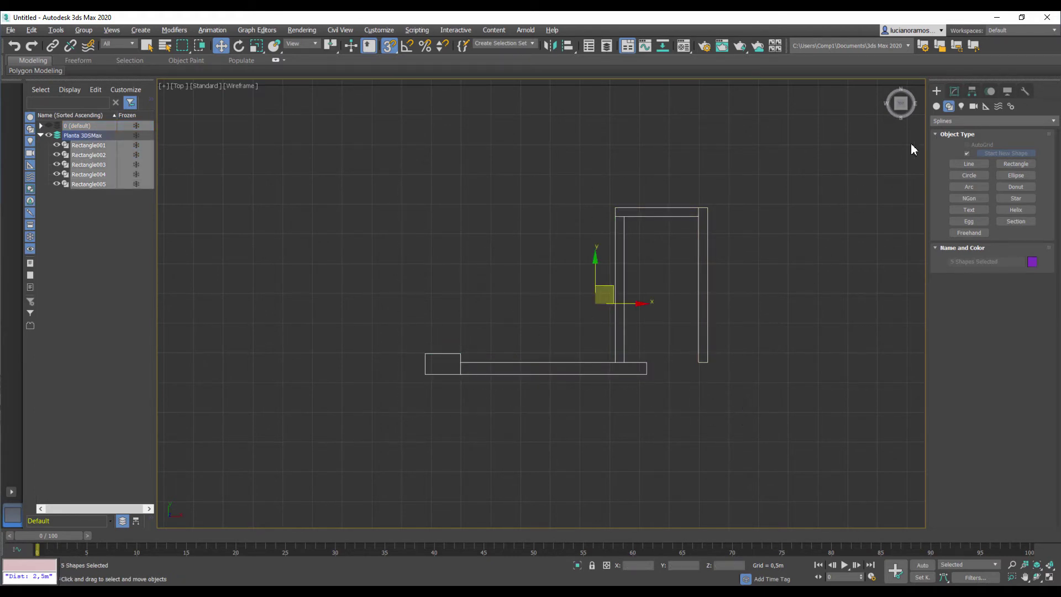
left_click(955, 91)
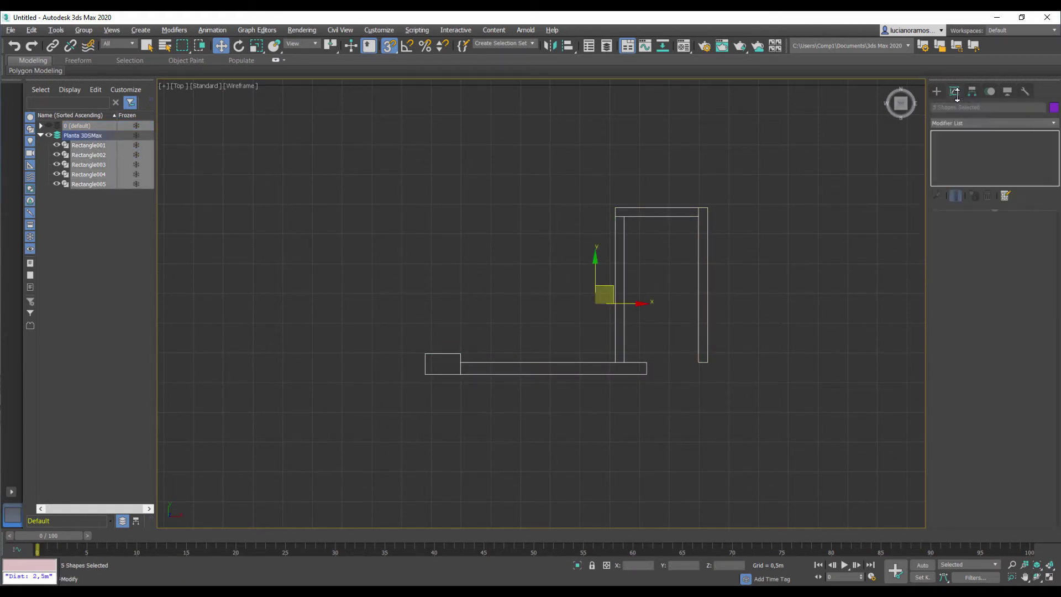
left_click(961, 123)
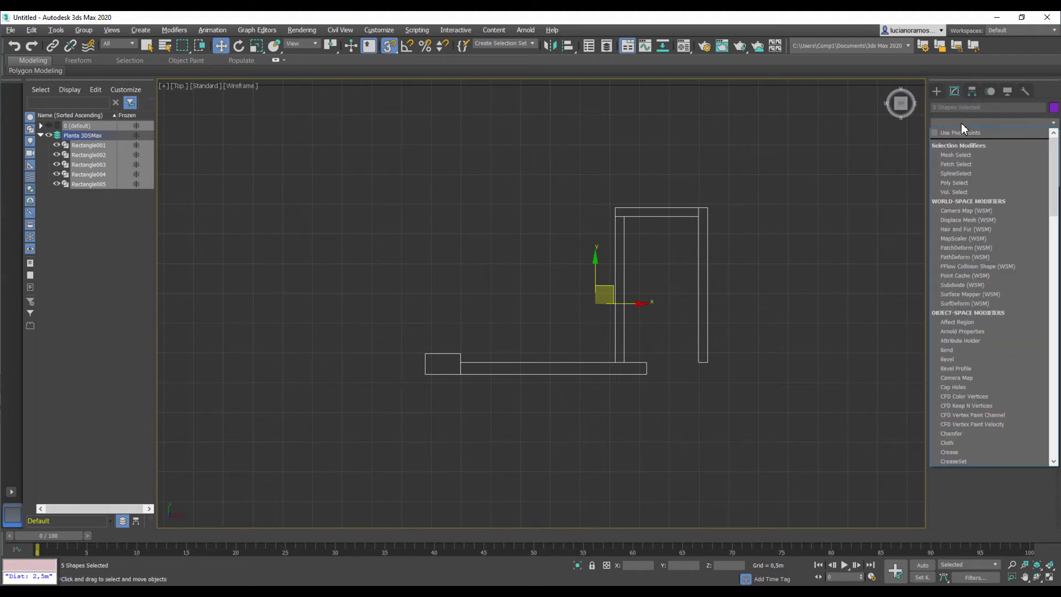
key("e")
left_click(957, 184)
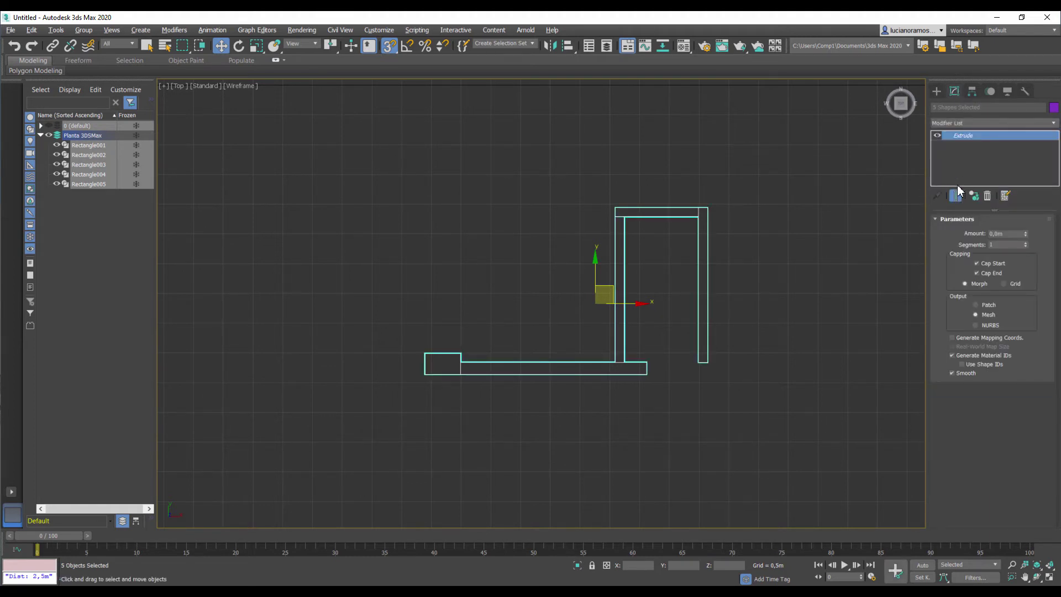
double_click(1001, 234)
Examine the extruded walls in a maximized Perspective view, and return to the maximized Top view.
middle_click_drag(756, 321, 717, 333)
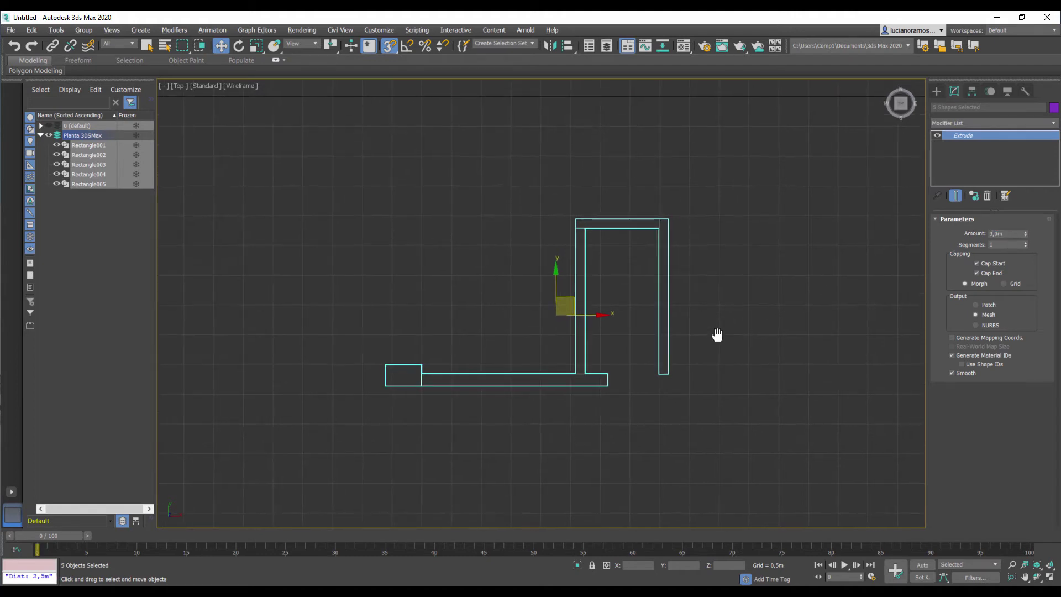
key("alt+w")
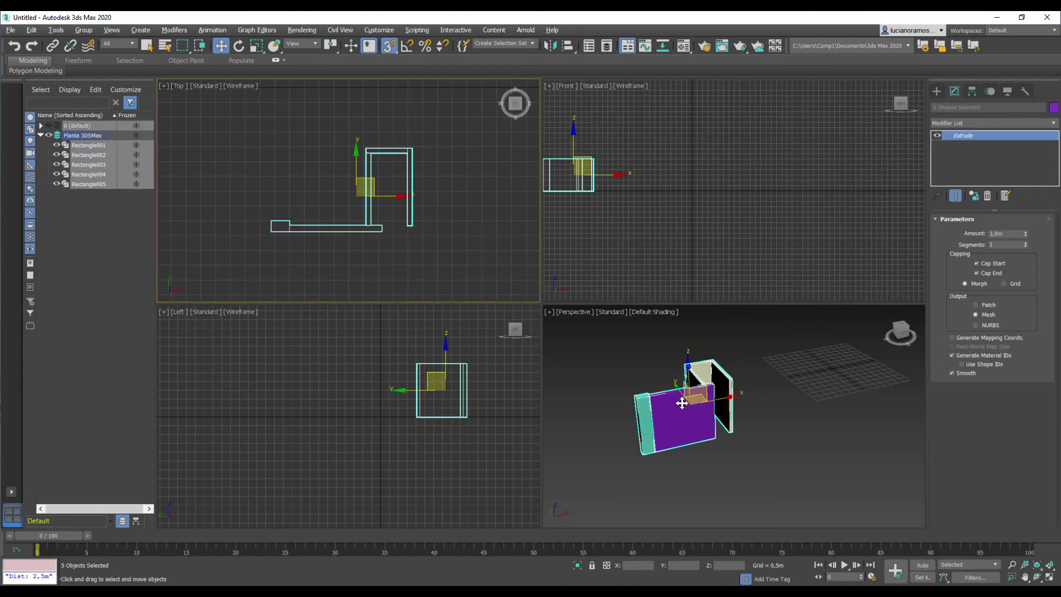
right_click(682, 402)
key("alt+w")
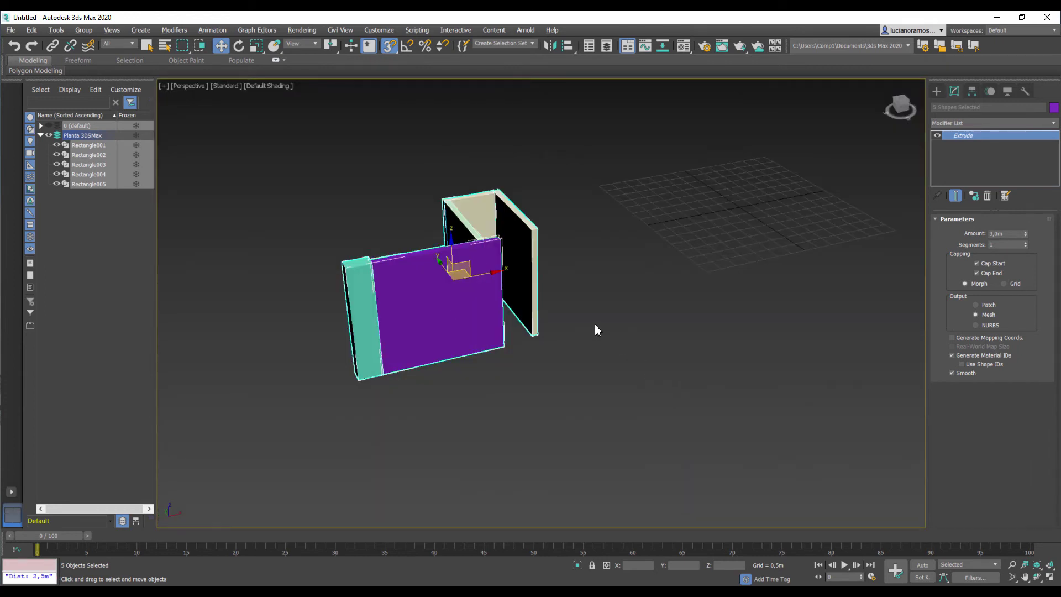
key("alt+w")
right_click(460, 250)
key("alt+w")
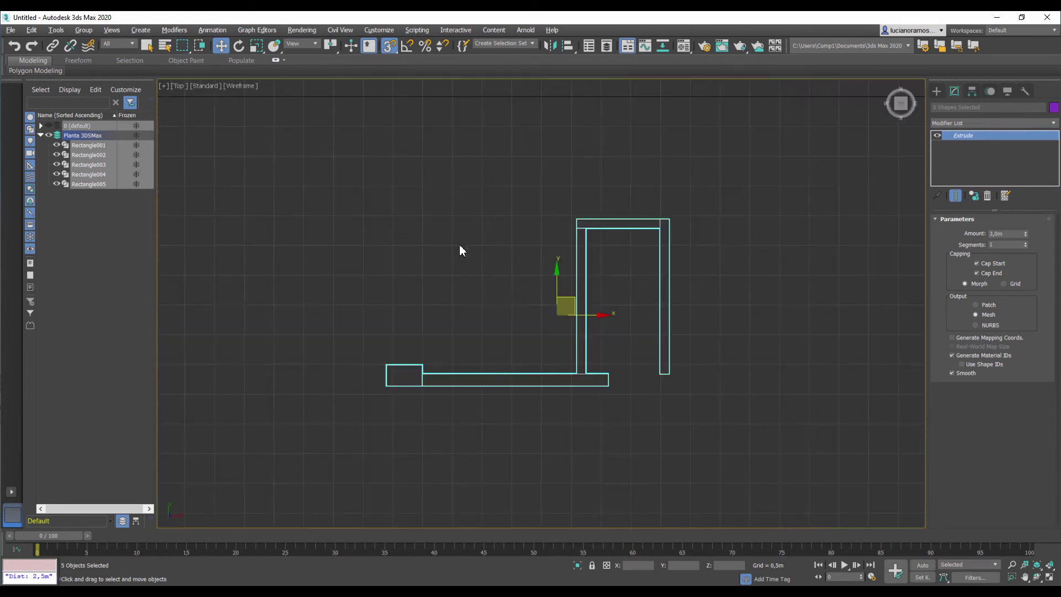
Shade the Top view, show the 0 (default) layer again and deselect the extruded walls.
middle_click_drag(635, 309, 612, 320)
key("F3")
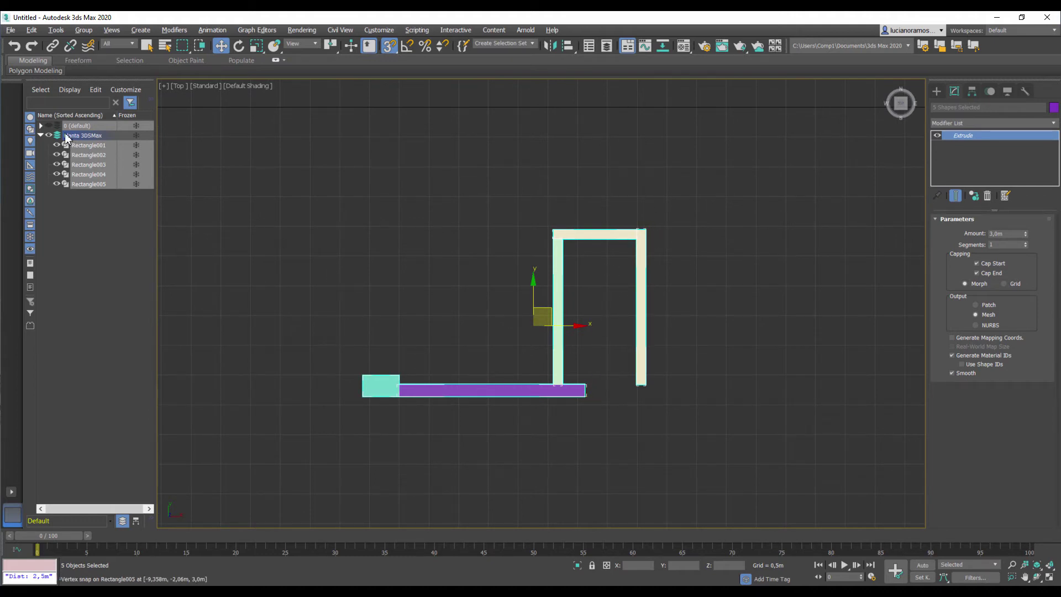
left_click(49, 126)
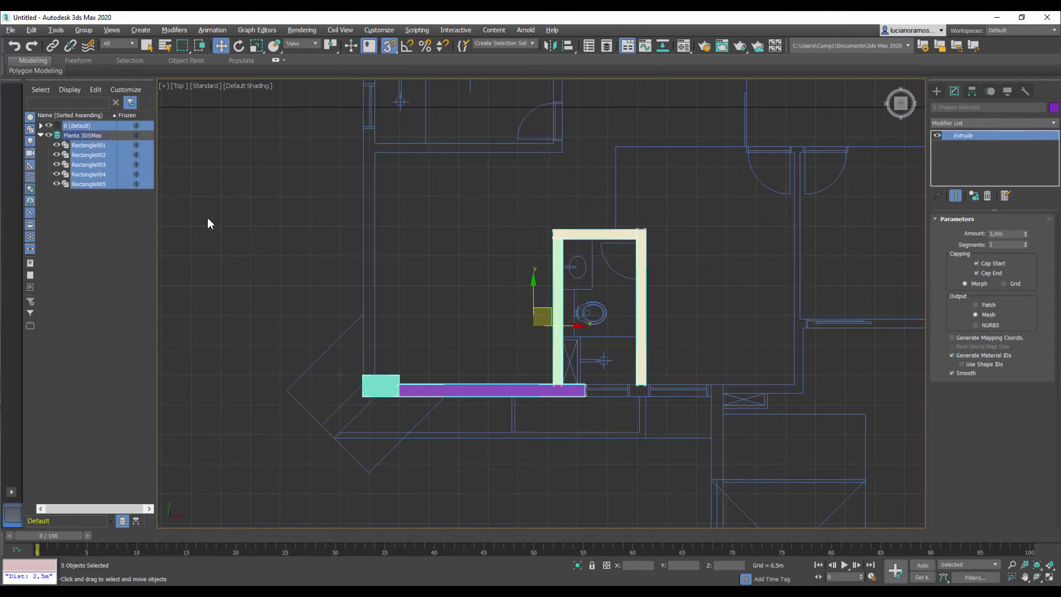
left_click(305, 262)
middle_click_drag(303, 263, 340, 288)
middle_click_drag(417, 343, 516, 351)
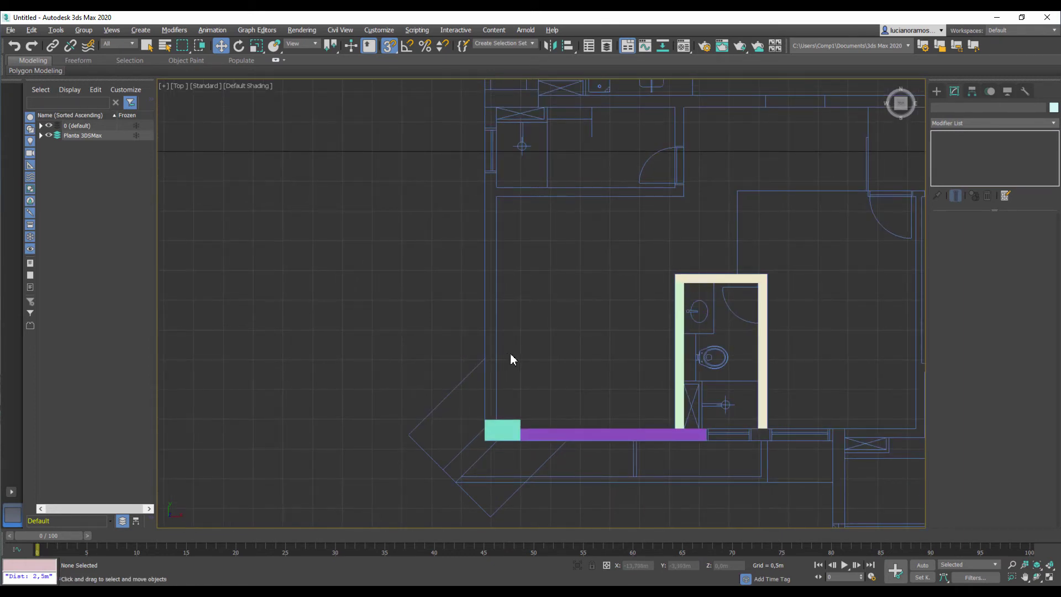
Show all four viewports and trace the long outer wall running up from the corner pillar with a snapped rectangle, 4,15 m by 0,2 m.
left_click(936, 91)
left_click(1016, 164)
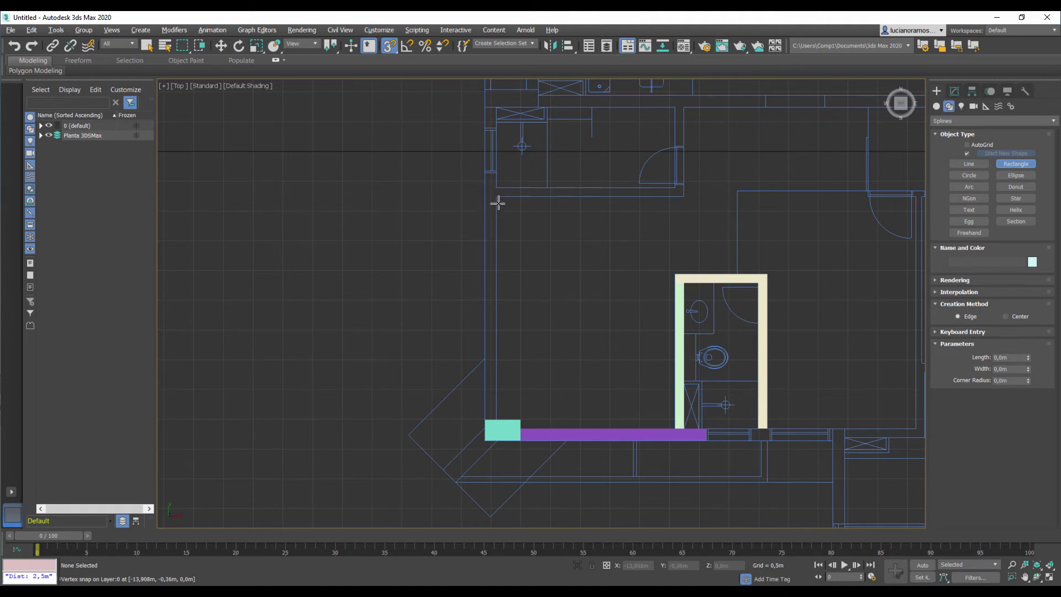
key("alt+w")
middle_click_drag(514, 357, 498, 363)
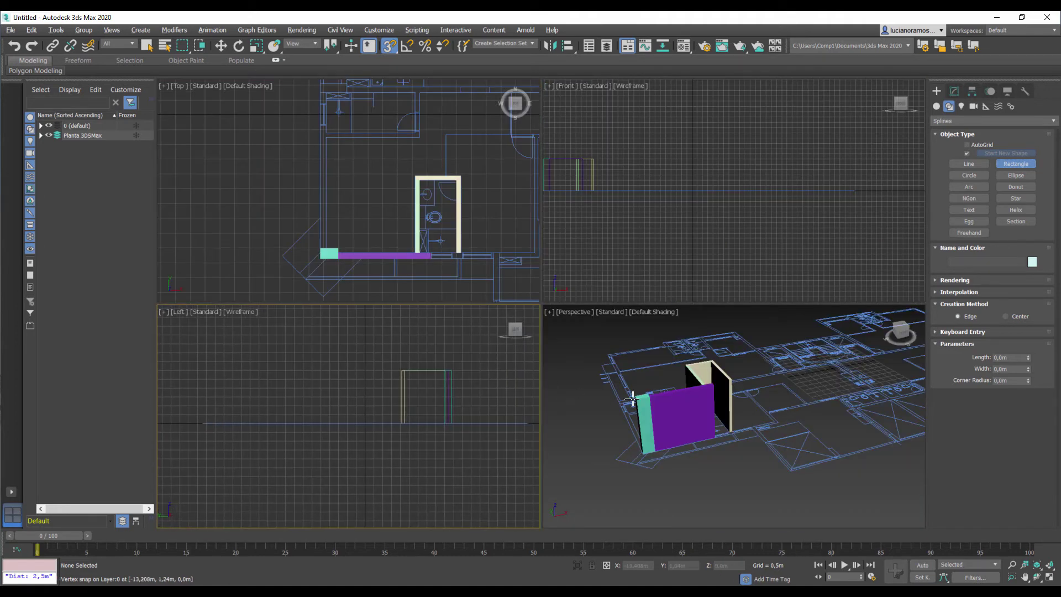
middle_click_drag(632, 398, 659, 404, "alt")
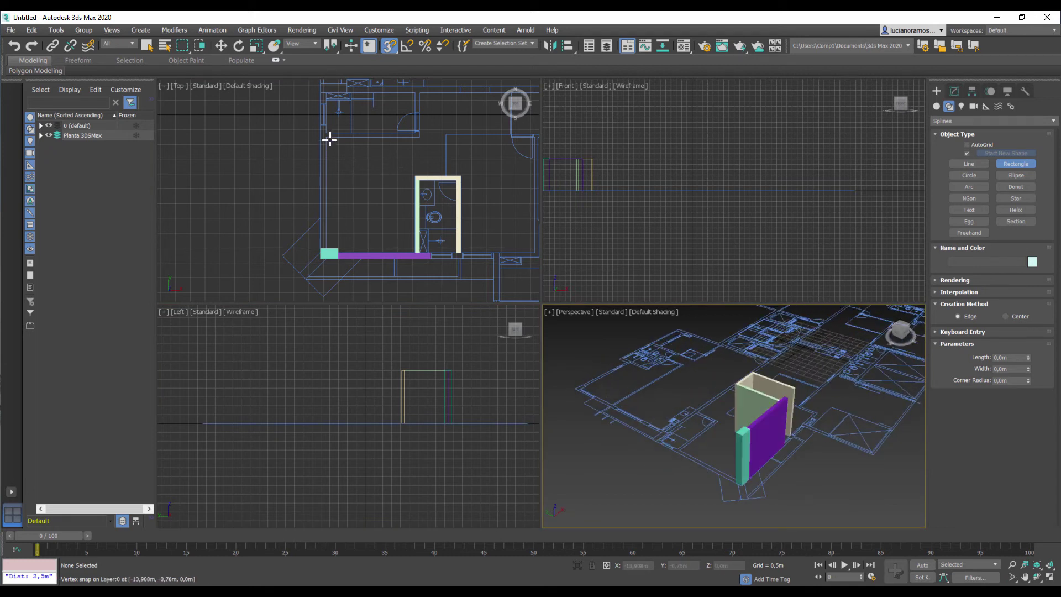
middle_click_drag(334, 133, 326, 150)
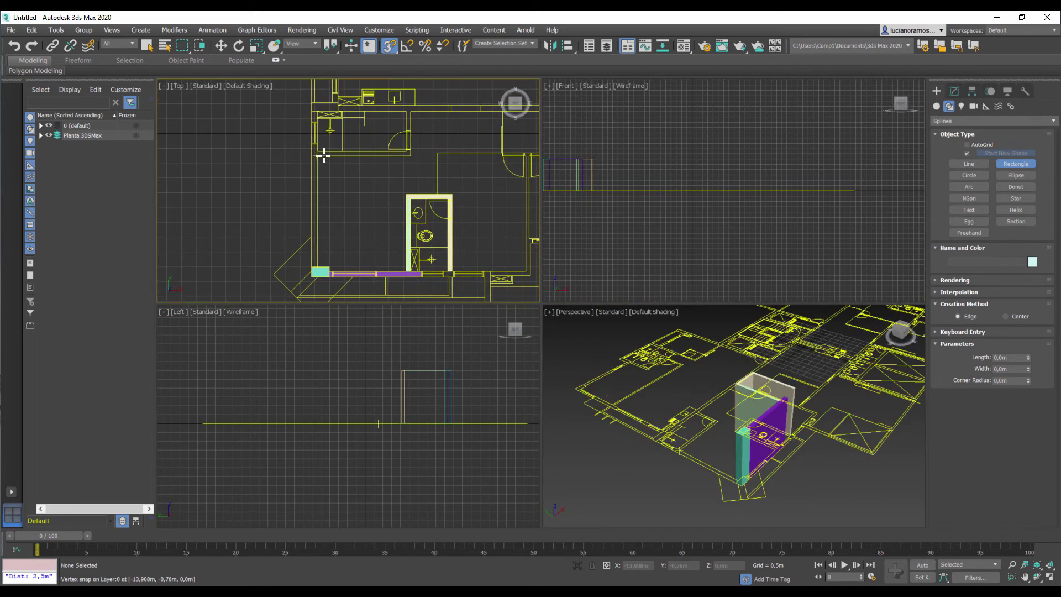
left_click_drag(320, 146, 314, 266)
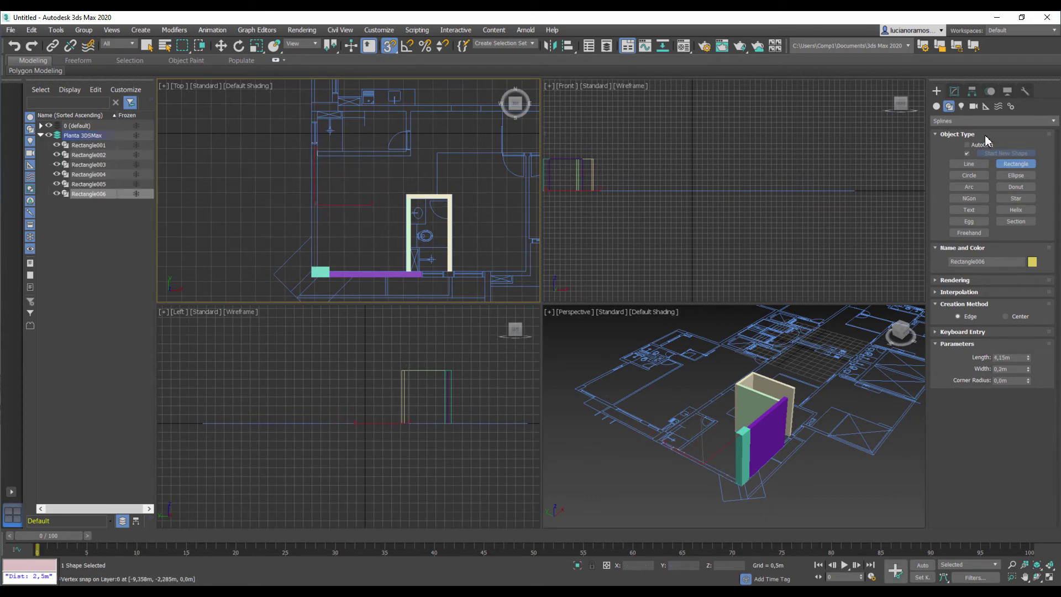
Extrude the new outer wall rectangle by 3,0 m and deselect it.
left_click(954, 91)
left_click(974, 123)
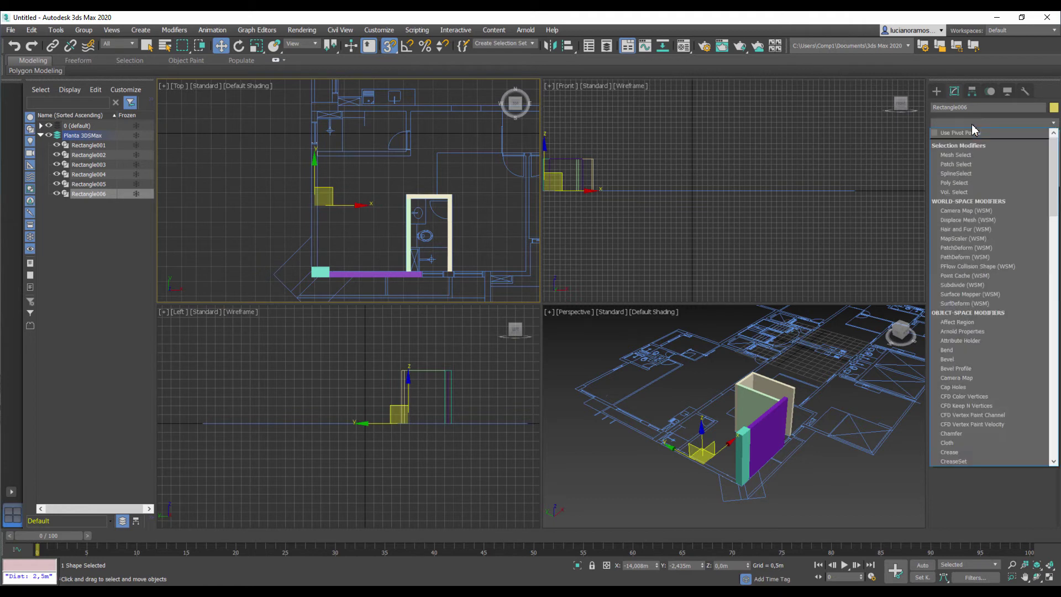
key("e")
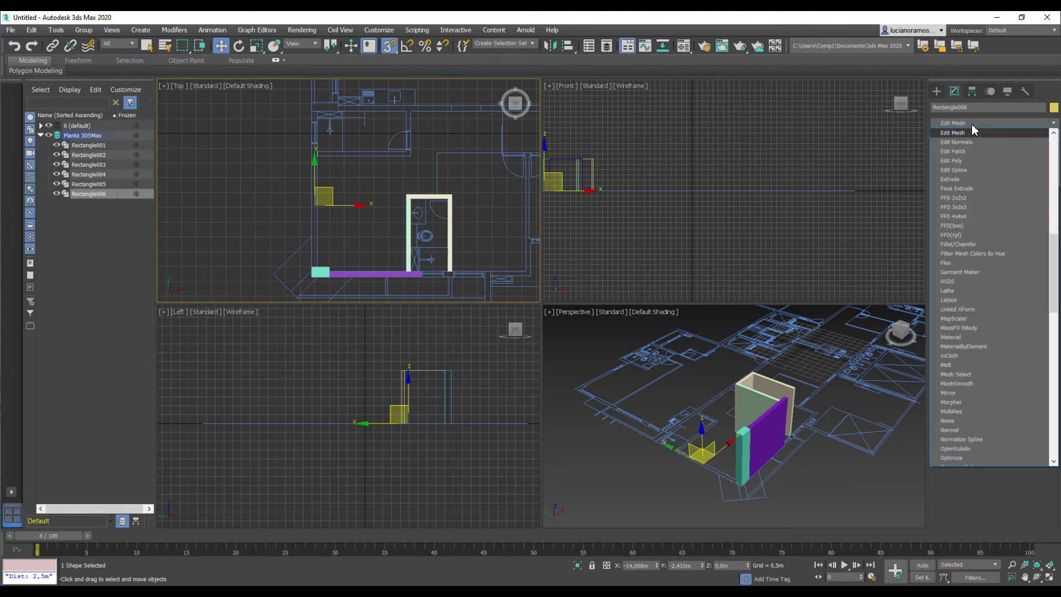
left_click(958, 179)
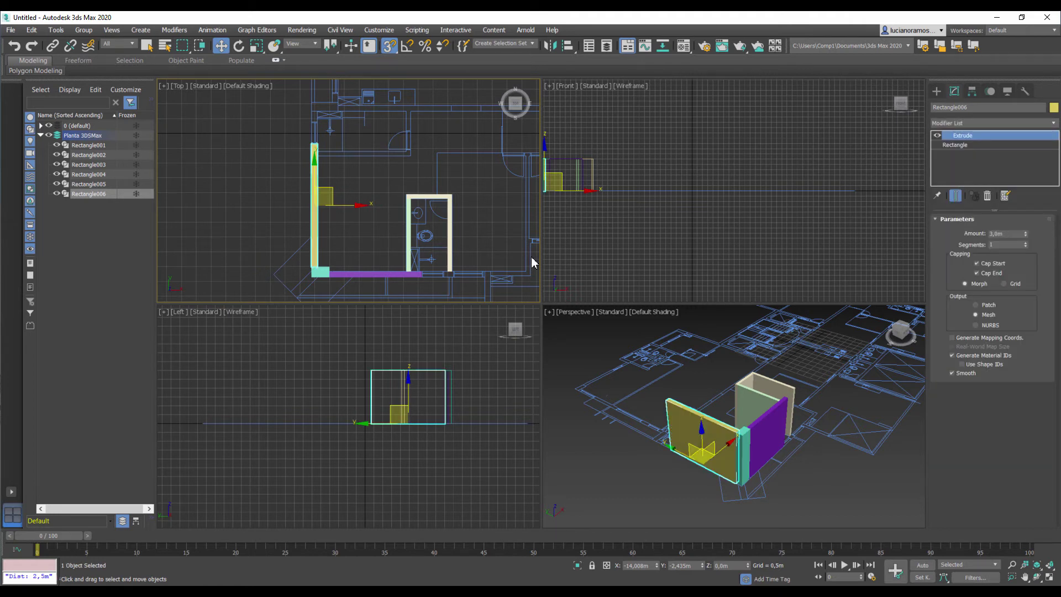
left_click(364, 228)
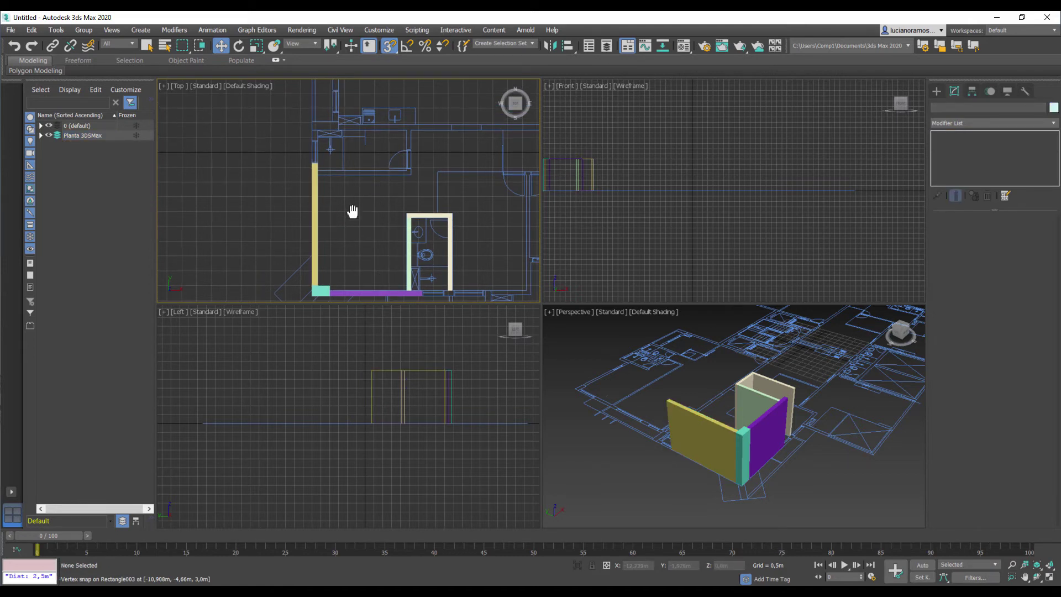
Try to trace the window wall beside the bathroom in the Top view with a Line spline snapped to its four corners.
scroll(343, 160, "up", 5)
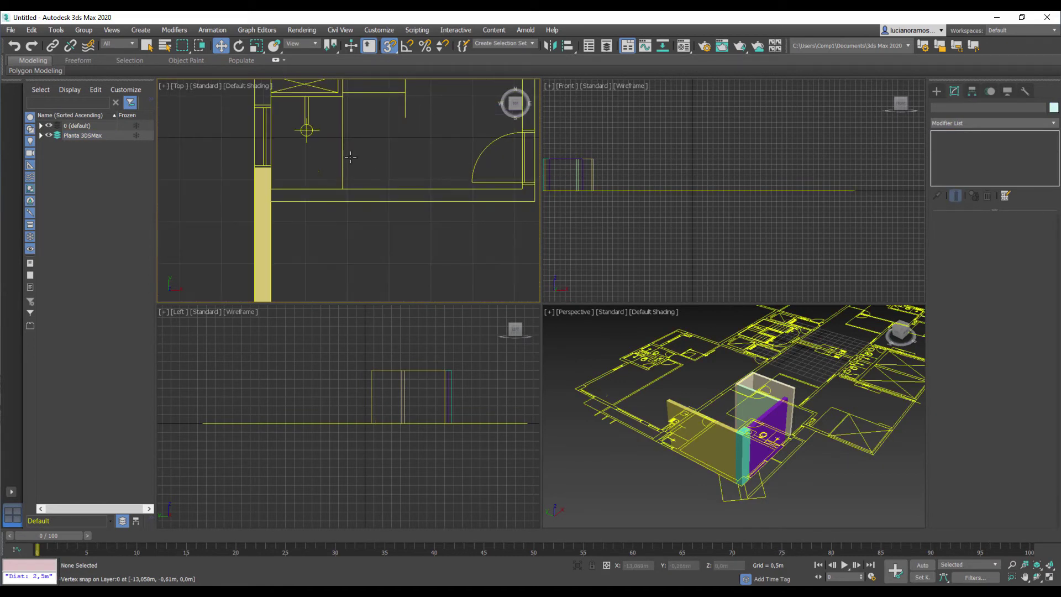
middle_click_drag(319, 166, 337, 231)
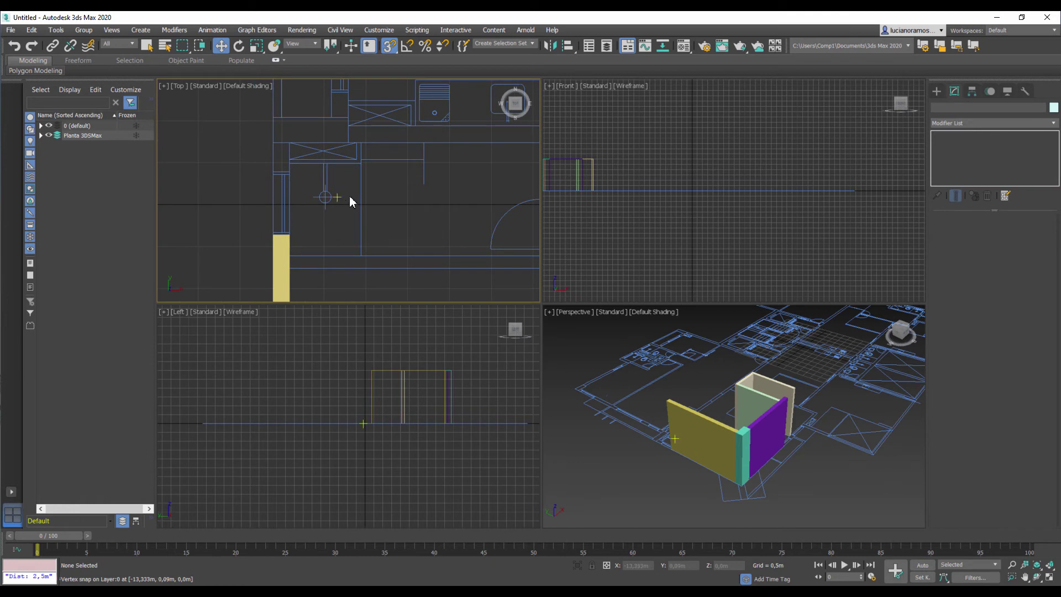
left_click(937, 91)
left_click(949, 106)
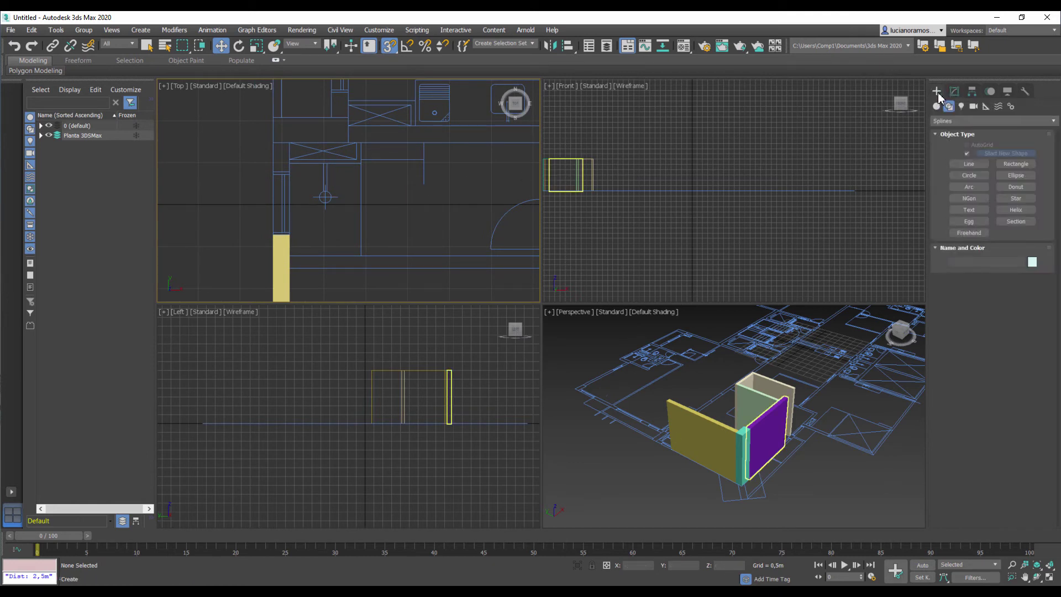
left_click(973, 166)
middle_click_drag(394, 232, 331, 96)
scroll(339, 157, "down", 5)
scroll(409, 255, "up", 6)
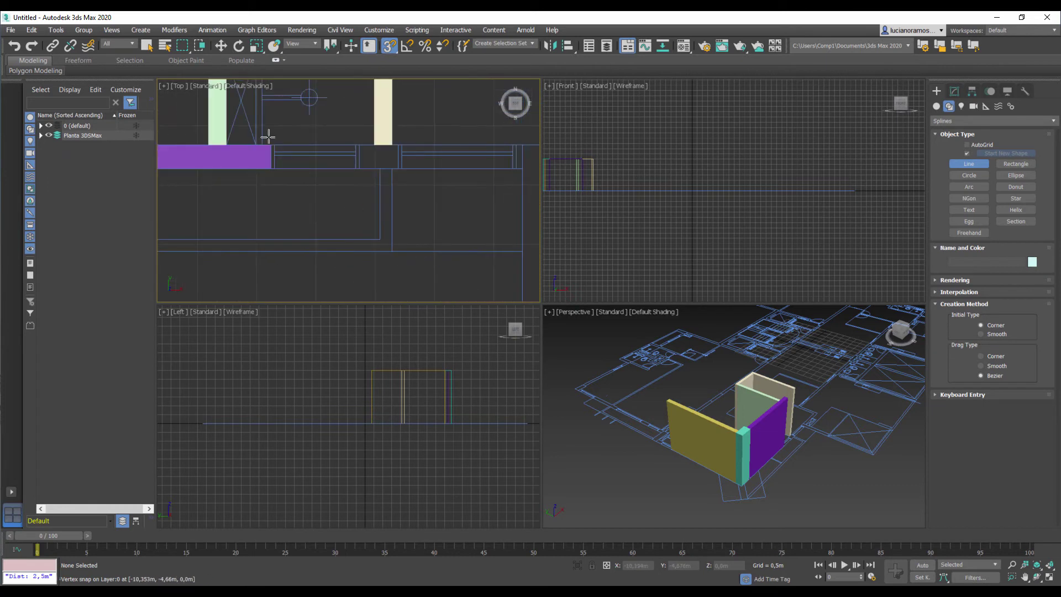
middle_click_drag(266, 142, 307, 188)
scroll(420, 199, "up", 6)
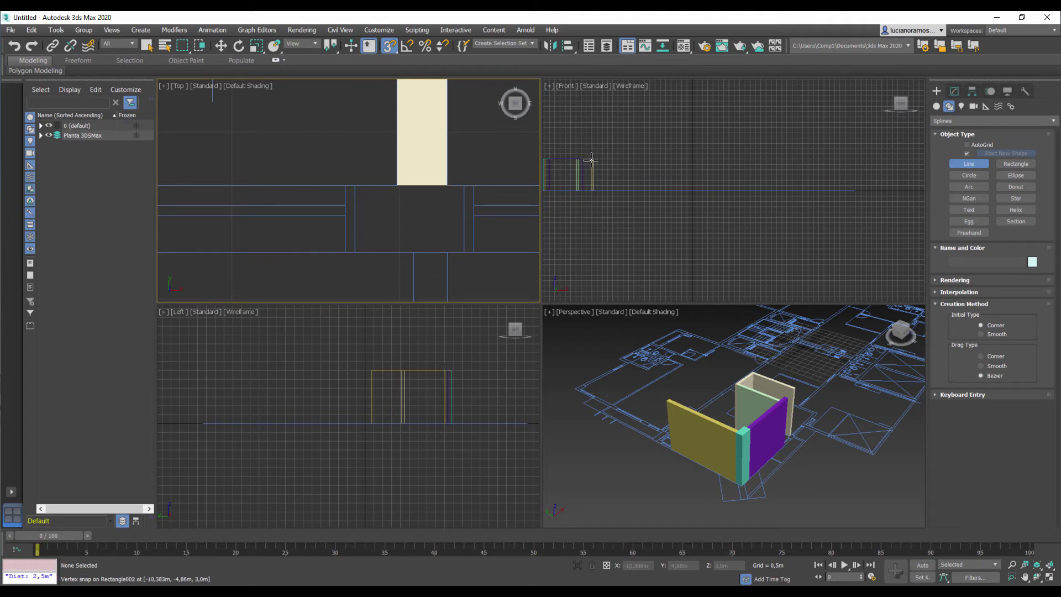
left_click(451, 186)
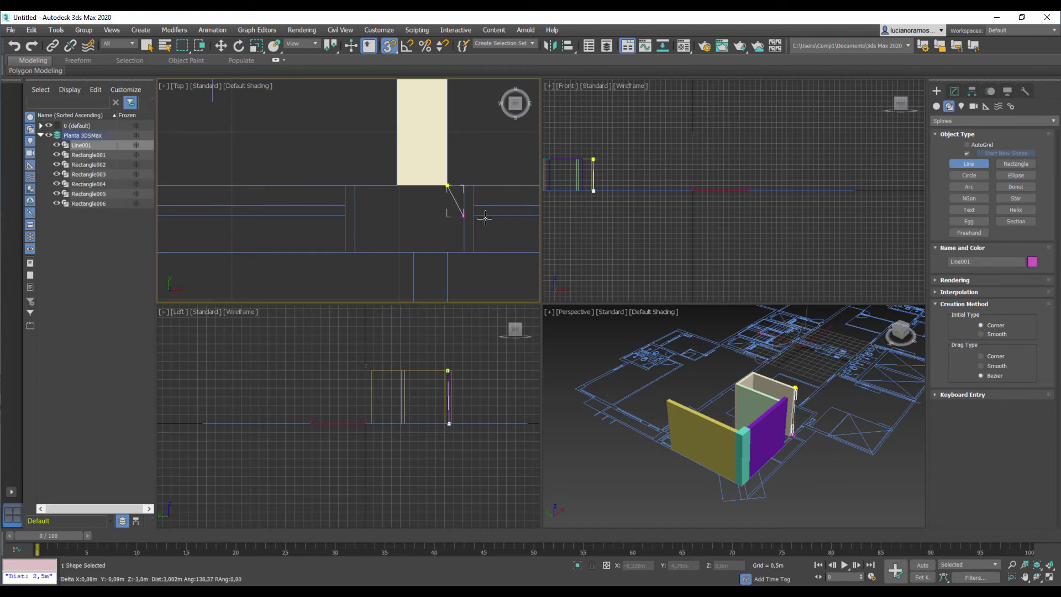
left_click(449, 254)
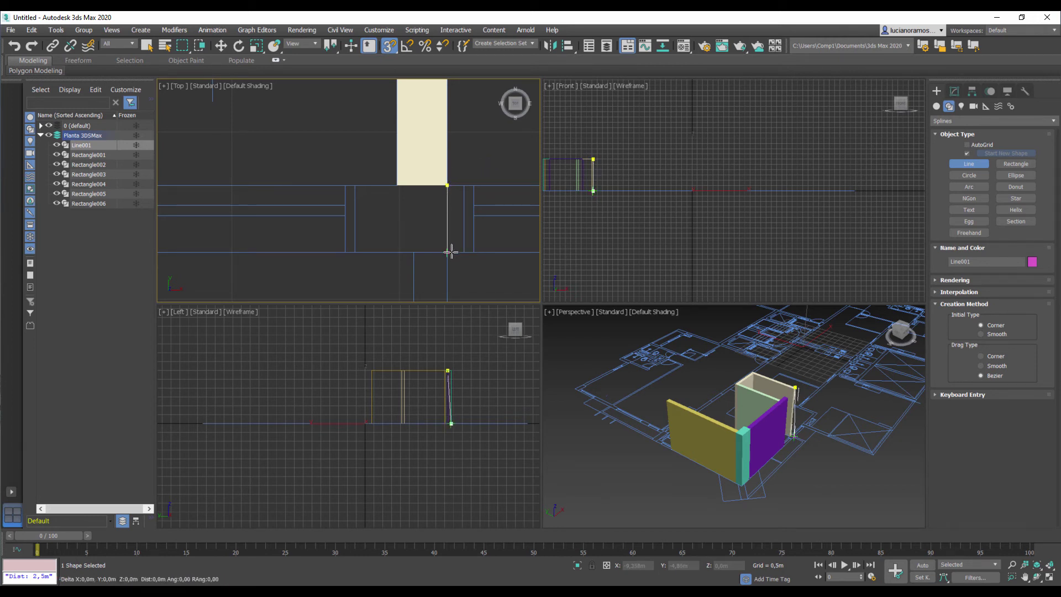
middle_click_drag(478, 246, 368, 236)
middle_click_drag(459, 247, 378, 246)
scroll(378, 246, "down", 5)
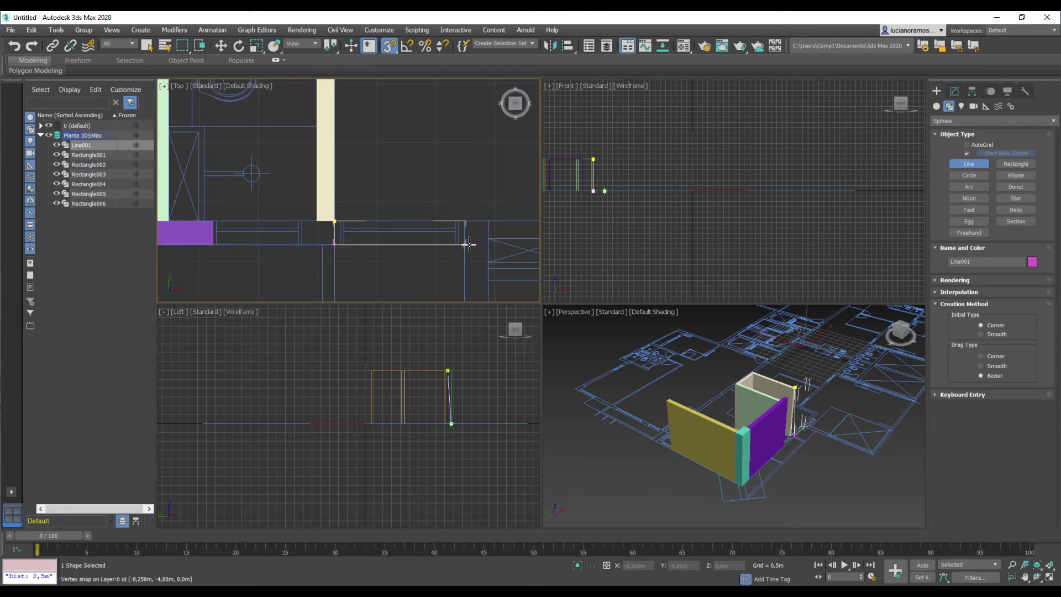
left_click(468, 221)
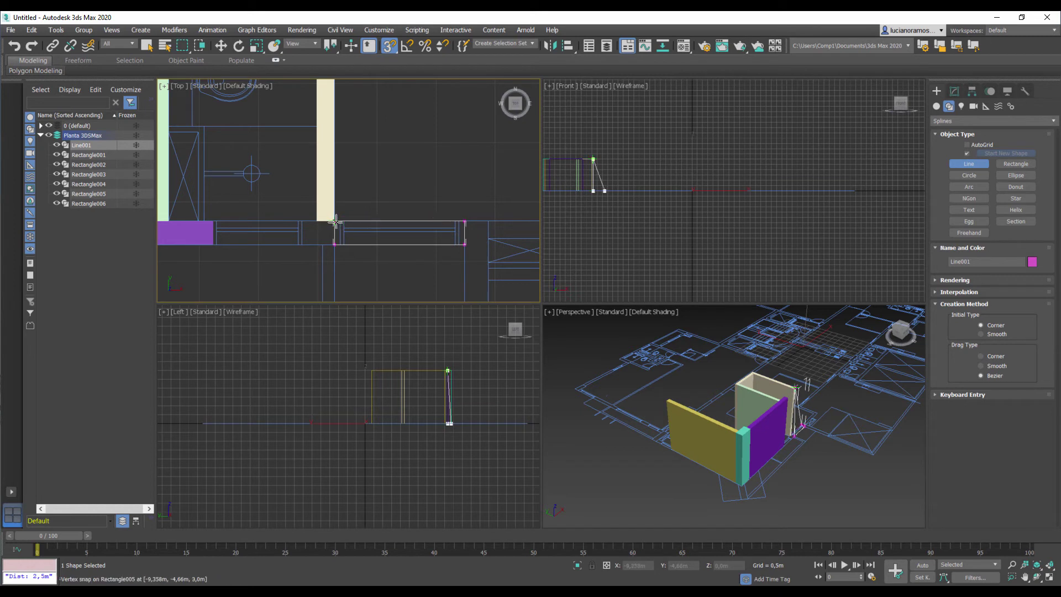
left_click(335, 221)
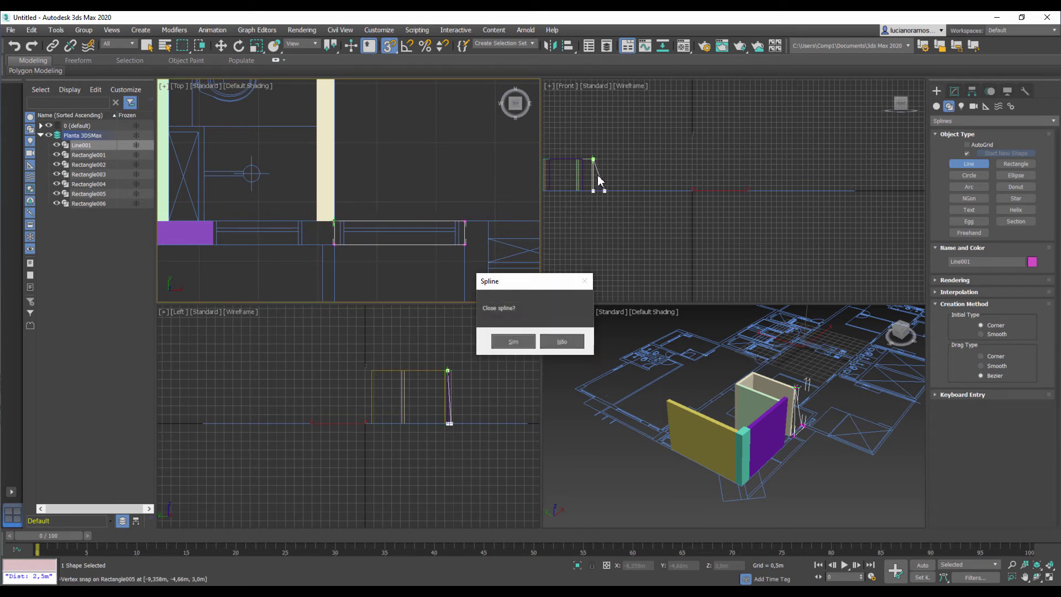
Decline closing the spline, end the line and delete the traced window wall outline.
left_click(561, 341)
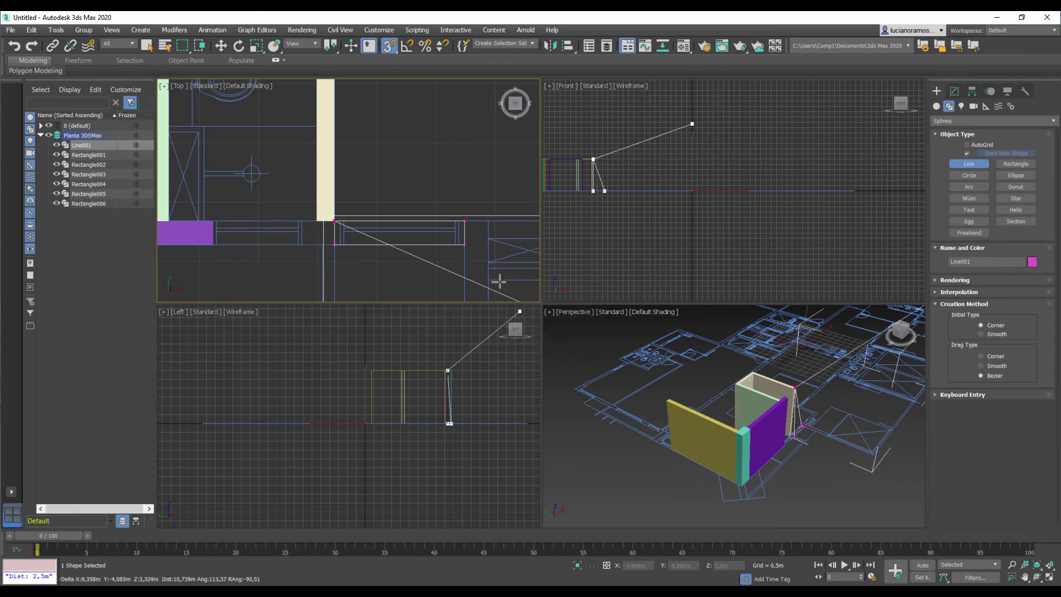
right_click(426, 221)
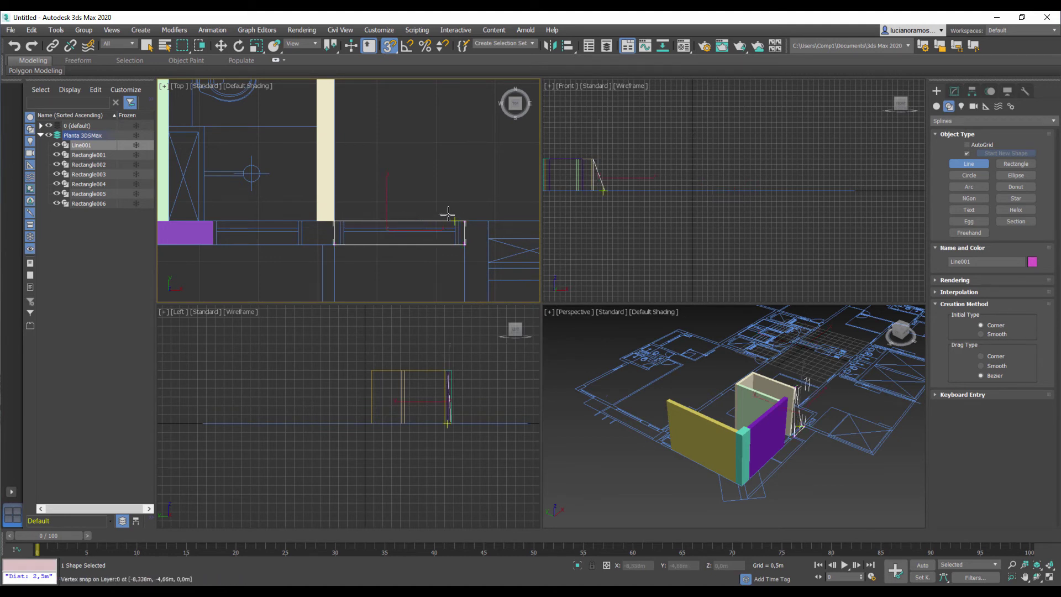
key("Delete")
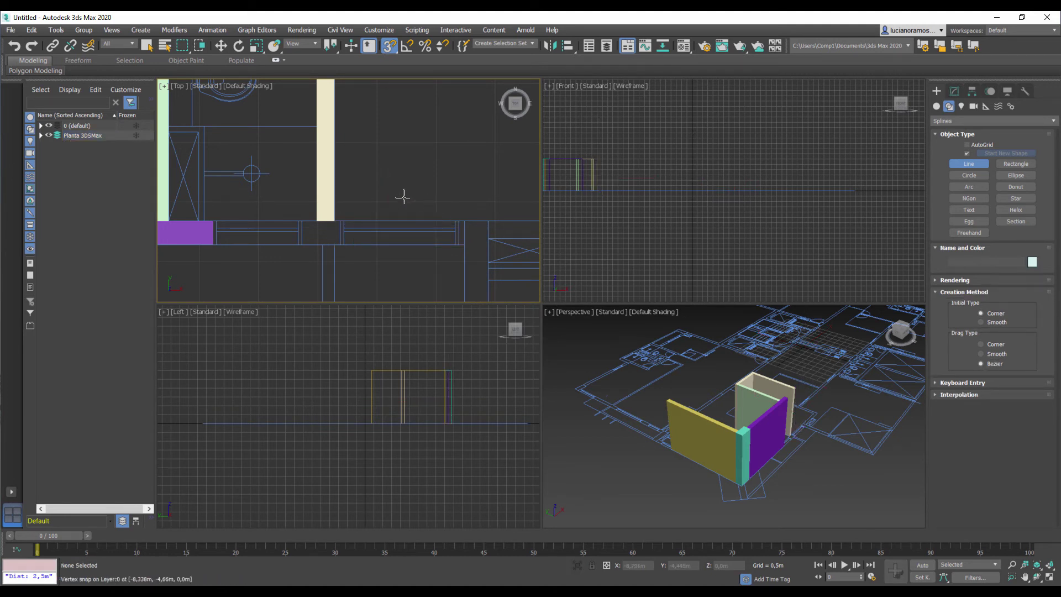
Trace the wall segment below the bathroom's cream wall, including its window, with a snapped rectangle 0,2 m long and 1,375 m wide.
scroll(403, 198, "up", 2)
middle_click_drag(403, 197, 440, 189)
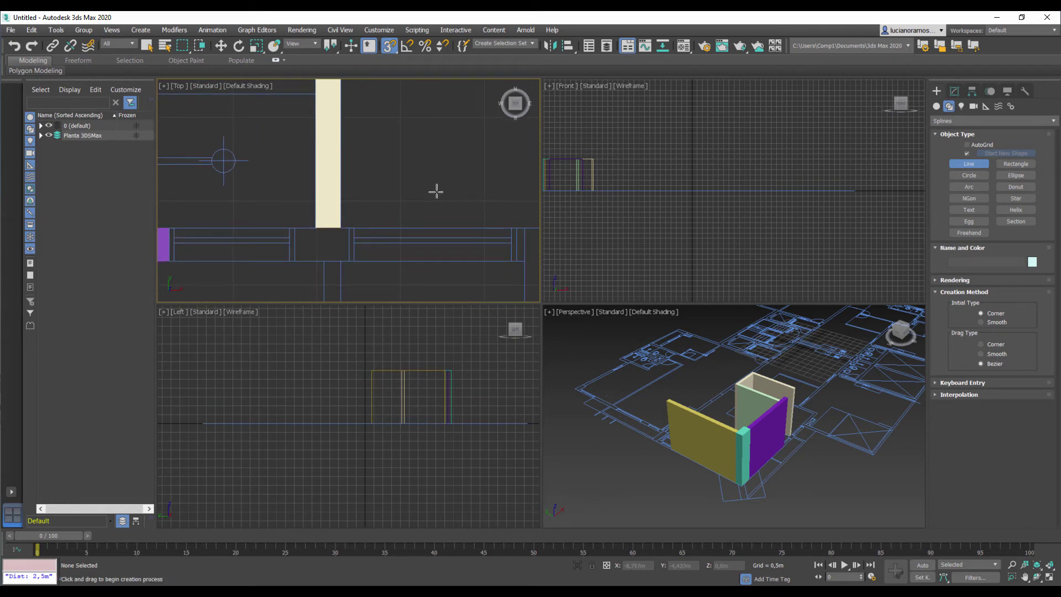
left_click(1016, 164)
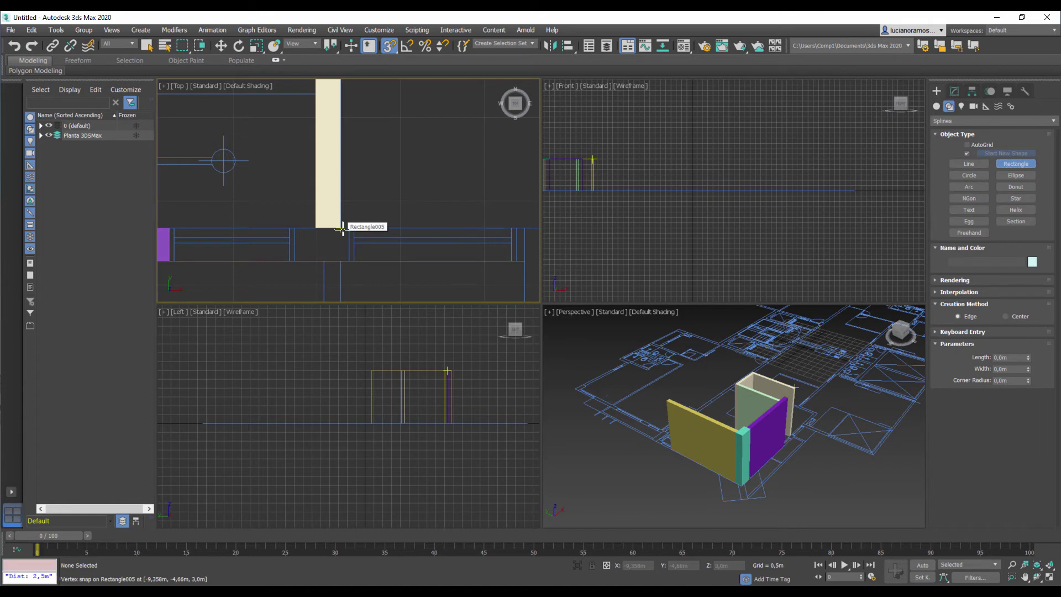
scroll(343, 228, "down", 3)
scroll(413, 241, "up", 3)
middle_click_drag(409, 241, 436, 230)
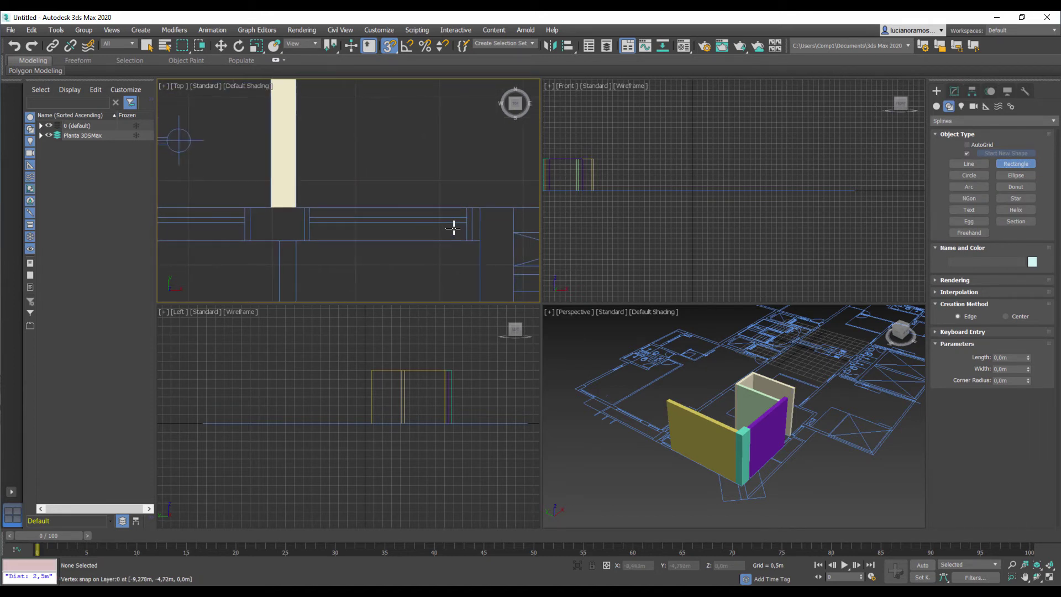
left_click_drag(474, 212, 256, 239)
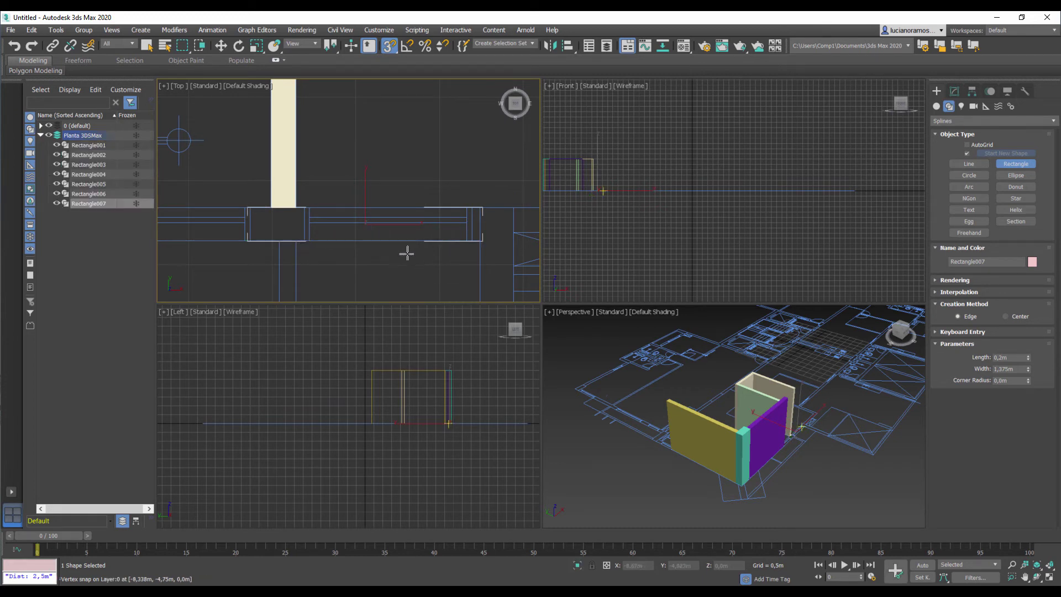
Extrude the new window wall rectangle by 3,0 m and deselect it.
left_click(954, 90)
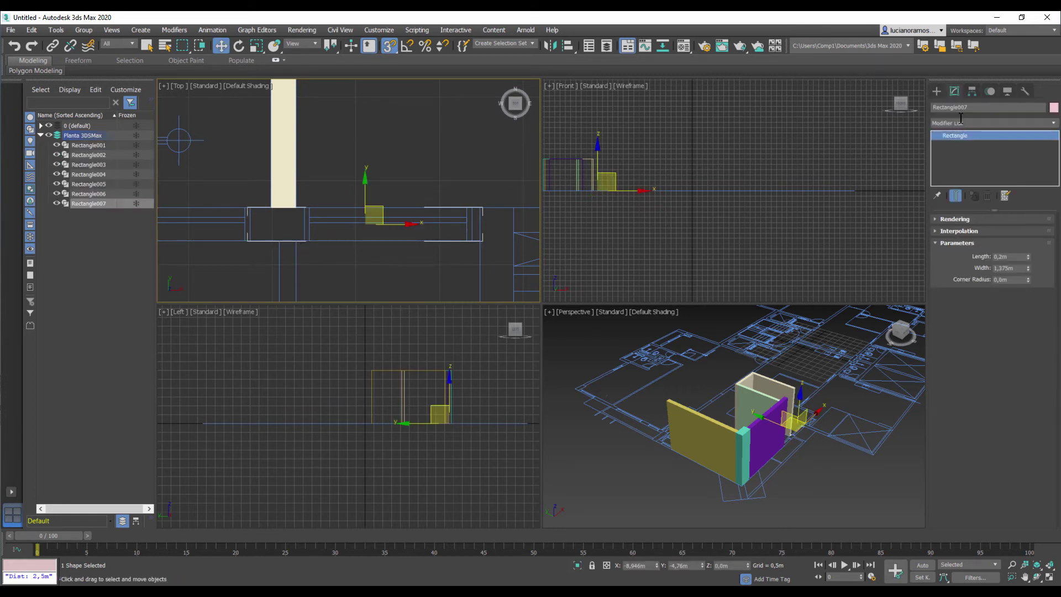
left_click(965, 122)
scroll(964, 128, "down", 10)
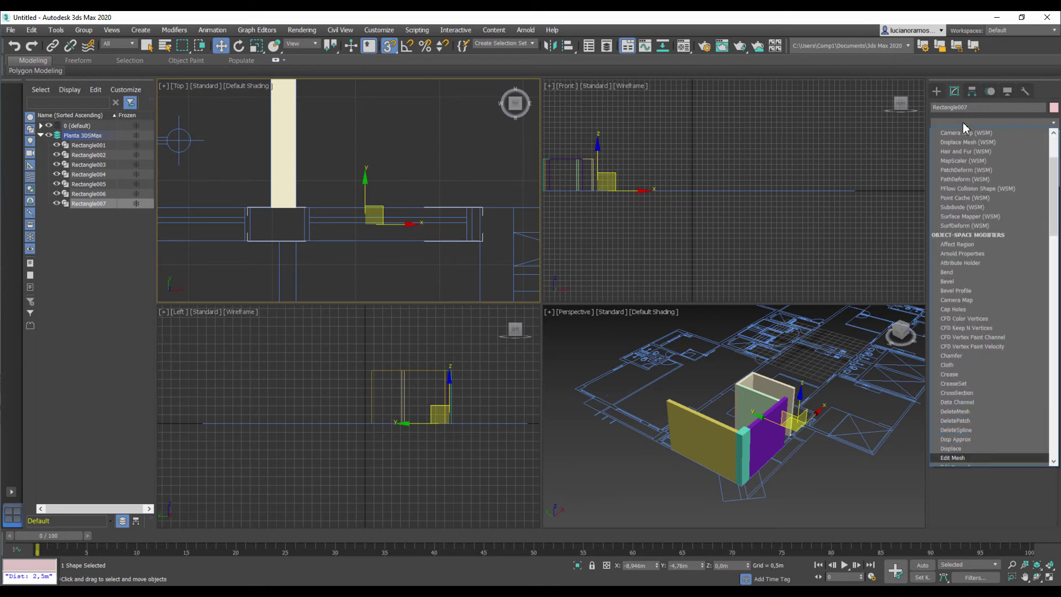
left_click(952, 188)
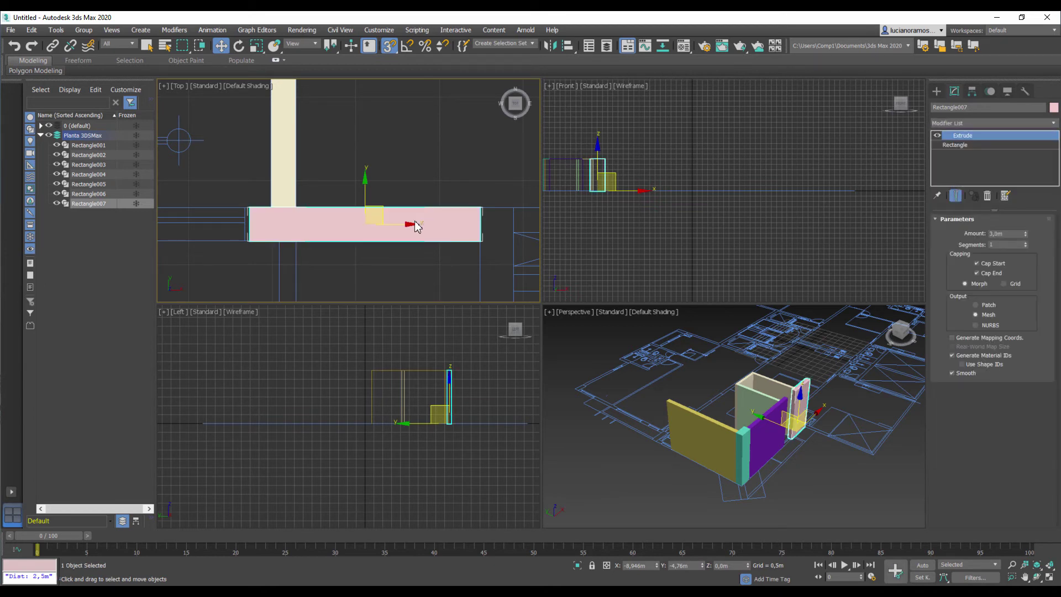
scroll(372, 217, "down", 2)
scroll(339, 225, "down", 4)
scroll(339, 225, "up", 2)
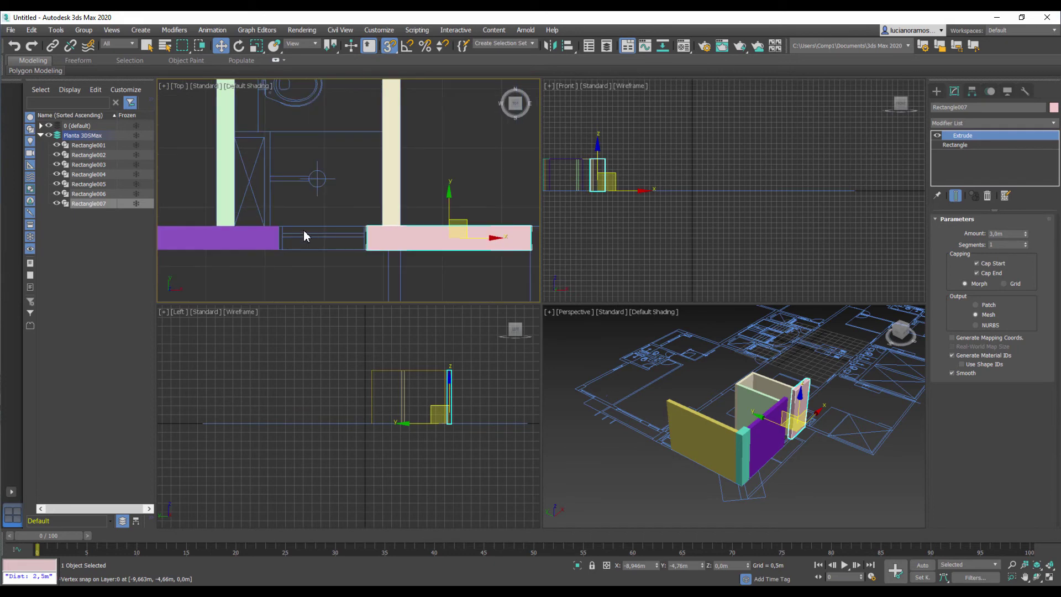
left_click(359, 202)
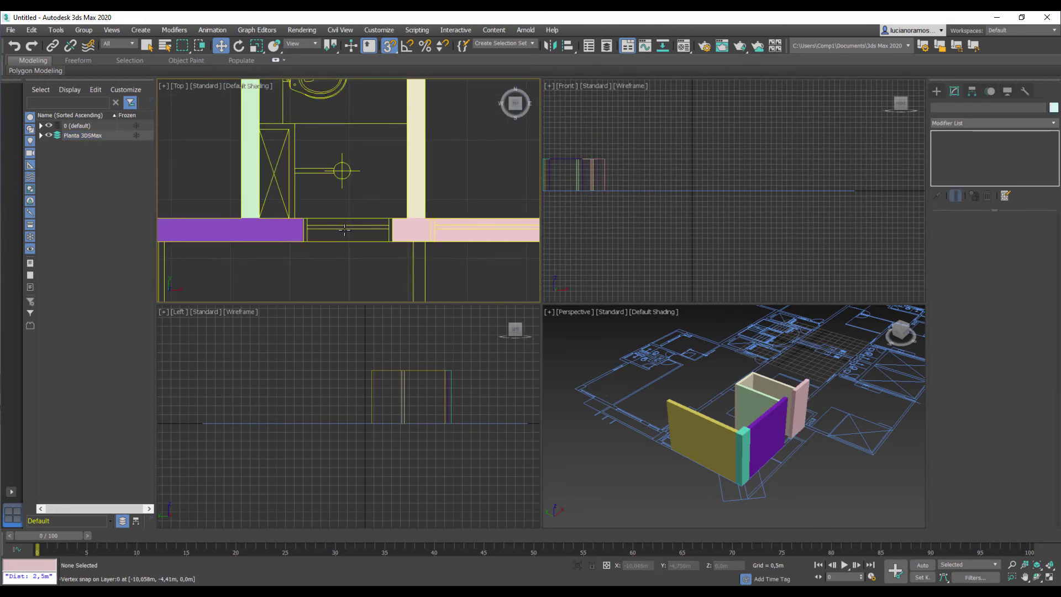
scroll(357, 208, "up", 3)
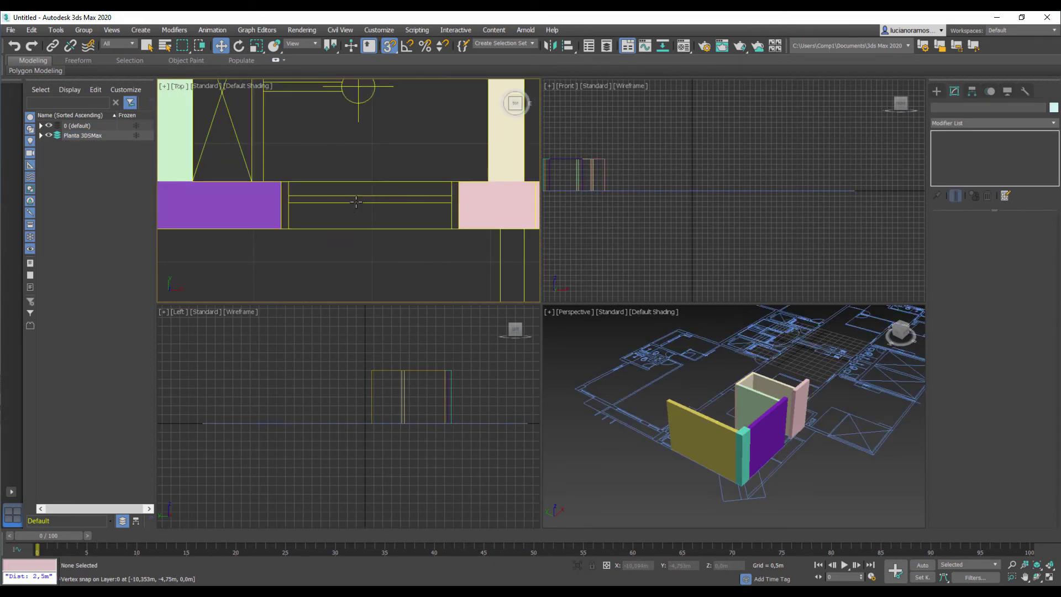
scroll(388, 213, "down", 1)
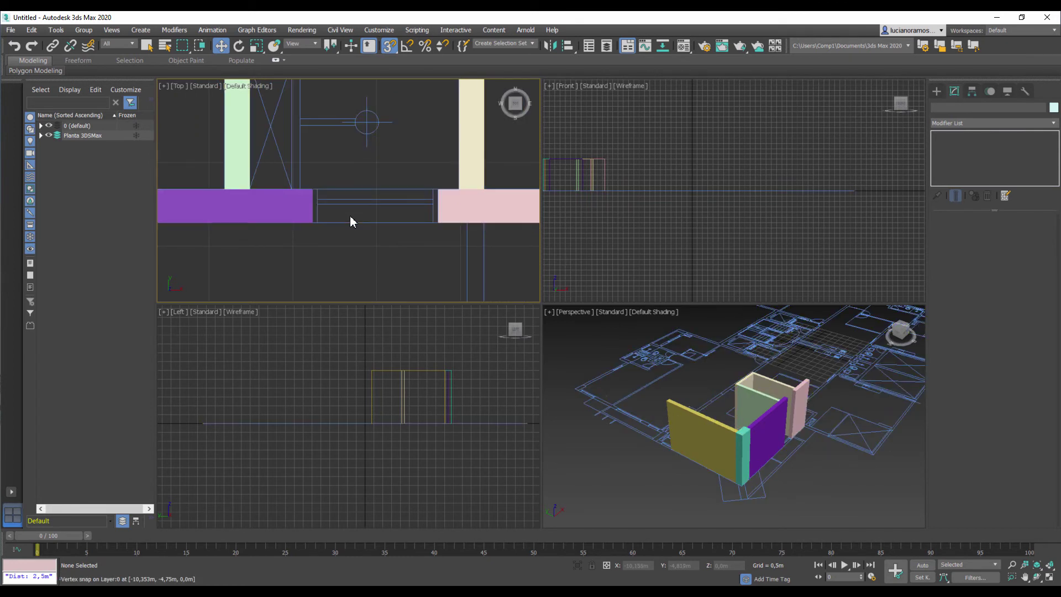
scroll(350, 216, "down", 2)
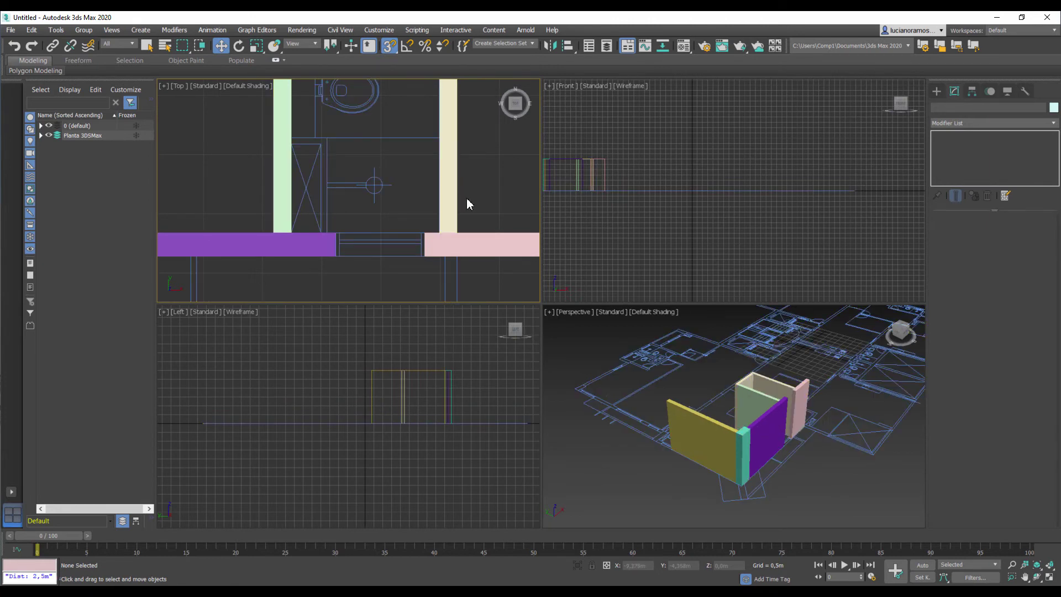
Trace the window wall at the free end of the olive wall with a closed Line spline snapped to its four corners in the Perspective view.
left_click(936, 92)
left_click(949, 106)
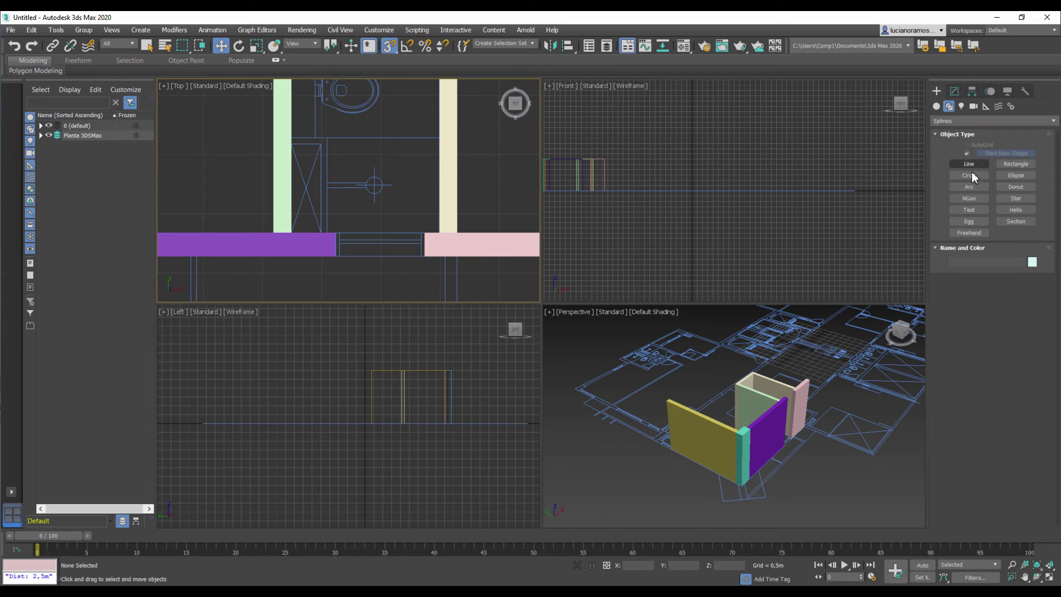
left_click(1016, 164)
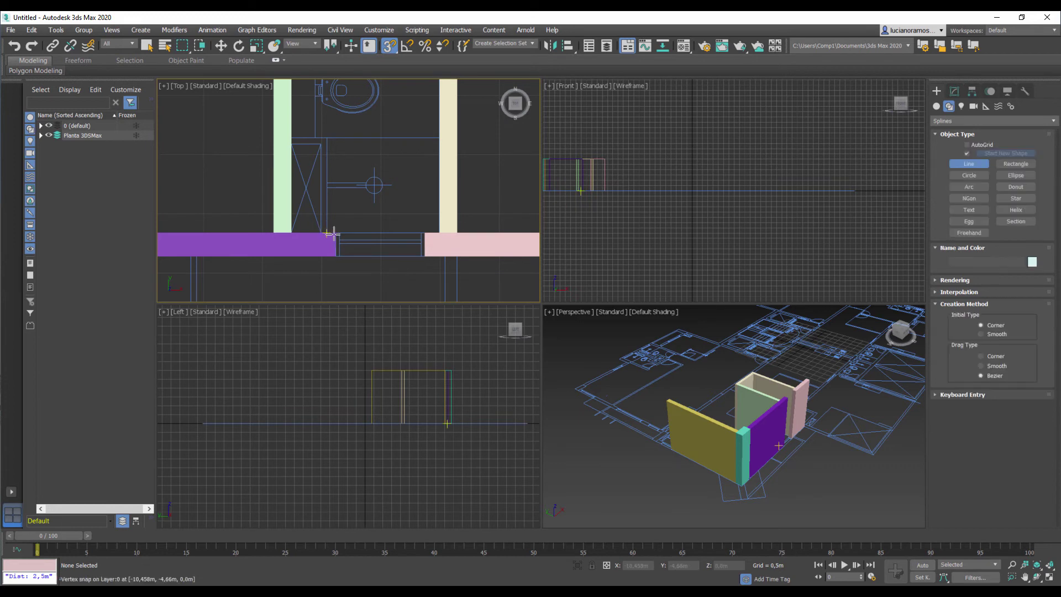
scroll(339, 232, "up", 5)
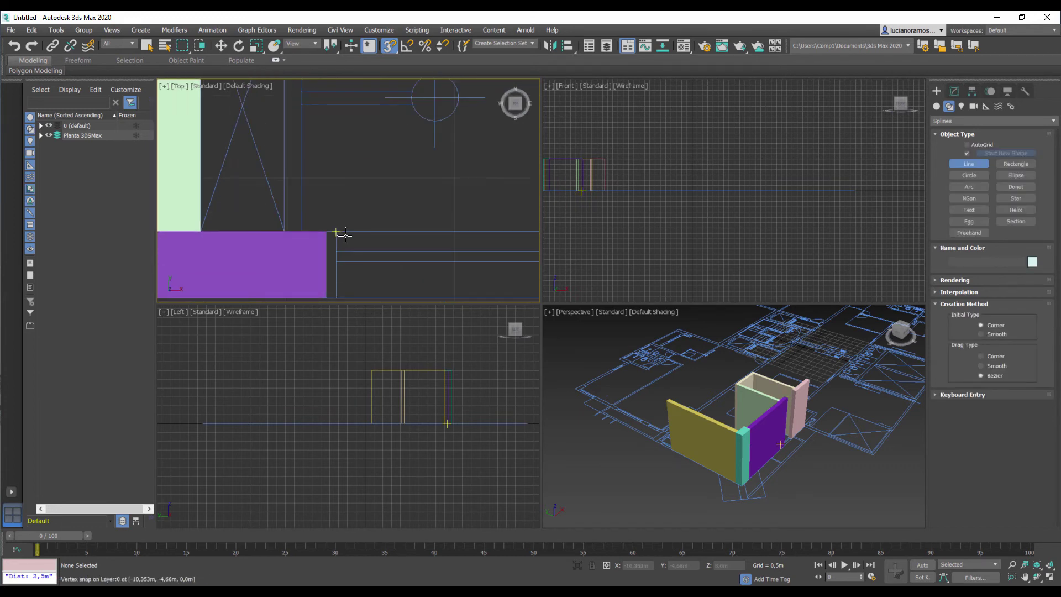
middle_click_drag(343, 230, 235, 171)
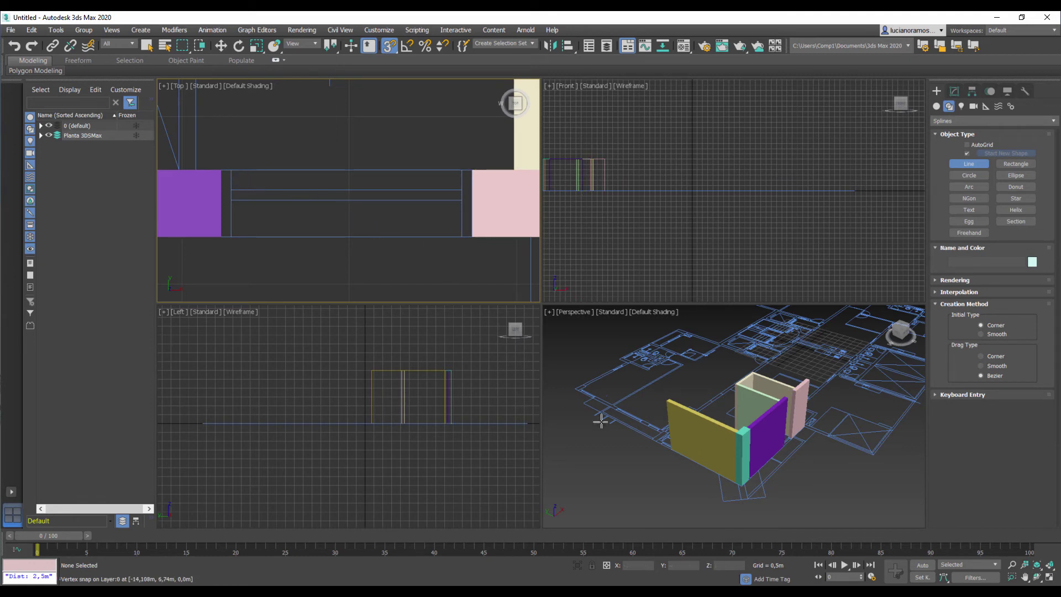
middle_click_drag(677, 444, 656, 424)
key("alt+w")
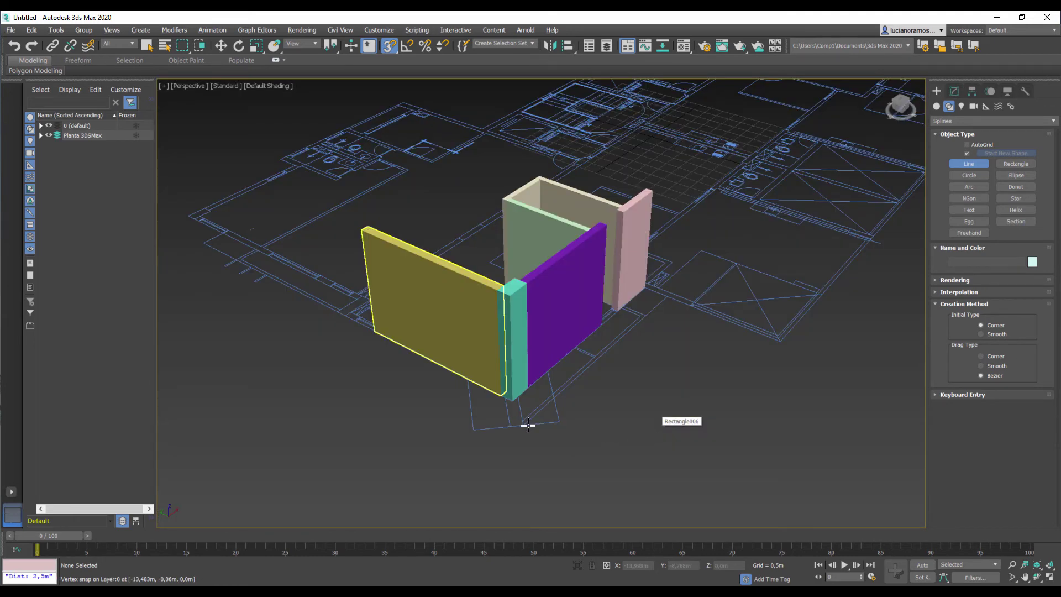
middle_click_drag(424, 372, 517, 384, "alt")
middle_click_drag(743, 183, 500, 293)
scroll(520, 310, "up", 8)
scroll(525, 222, "down", 4)
scroll(526, 224, "up", 4)
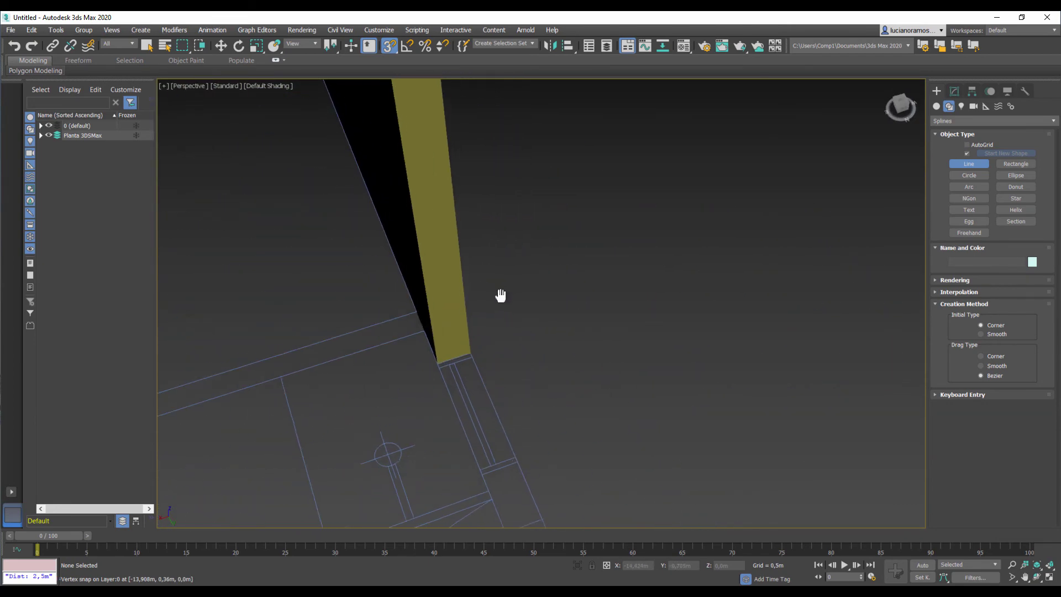
left_click(434, 372)
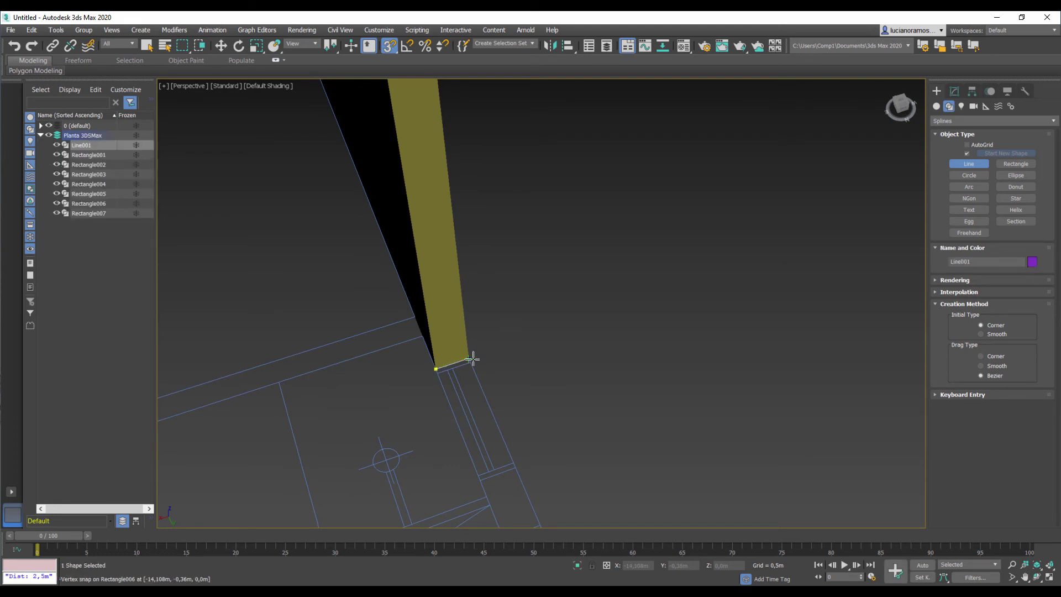
left_click(471, 360)
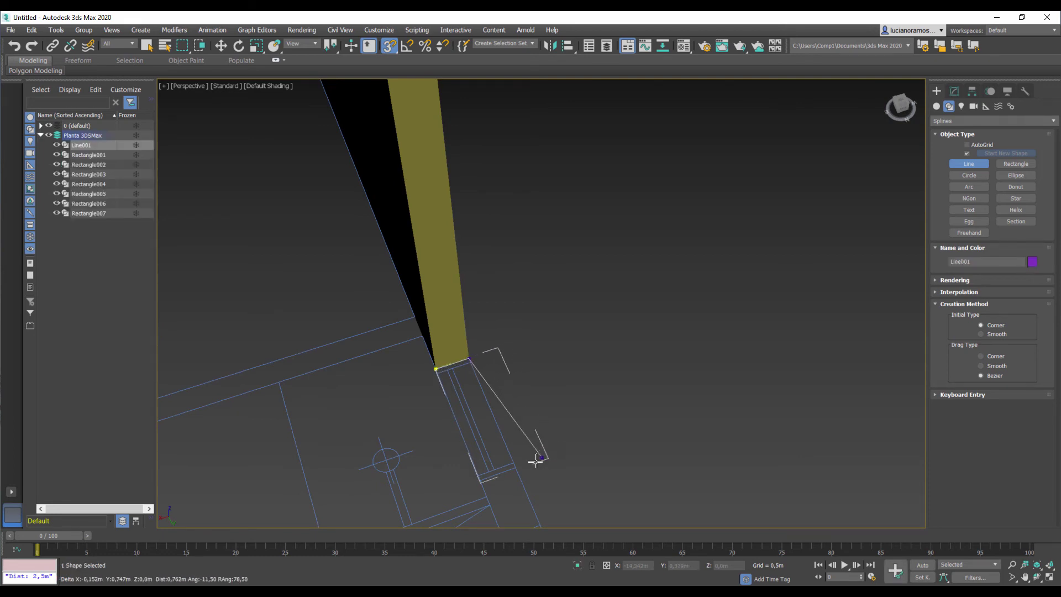
left_click(482, 481)
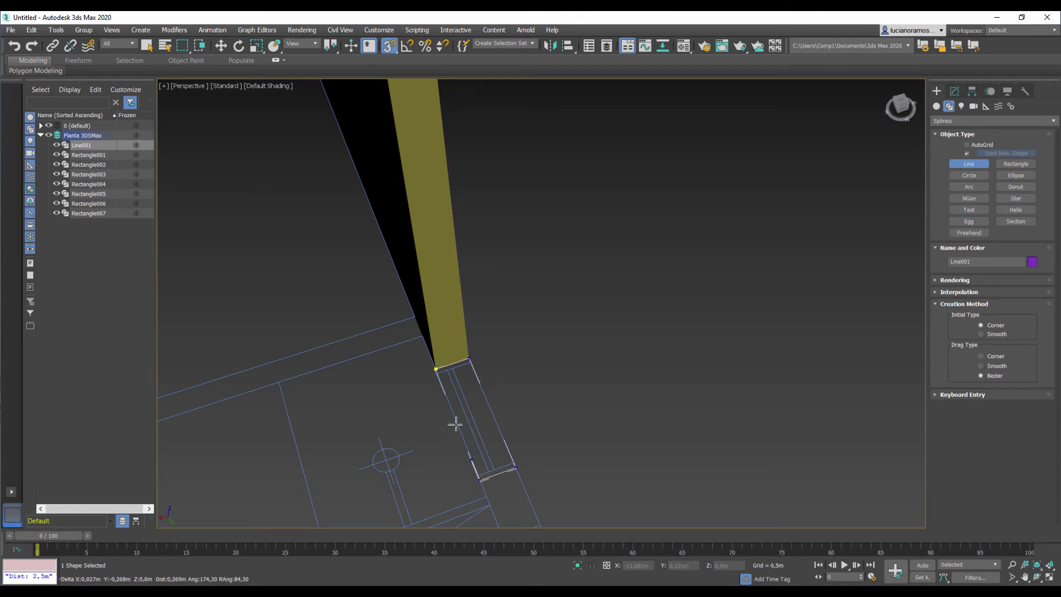
left_click(435, 369)
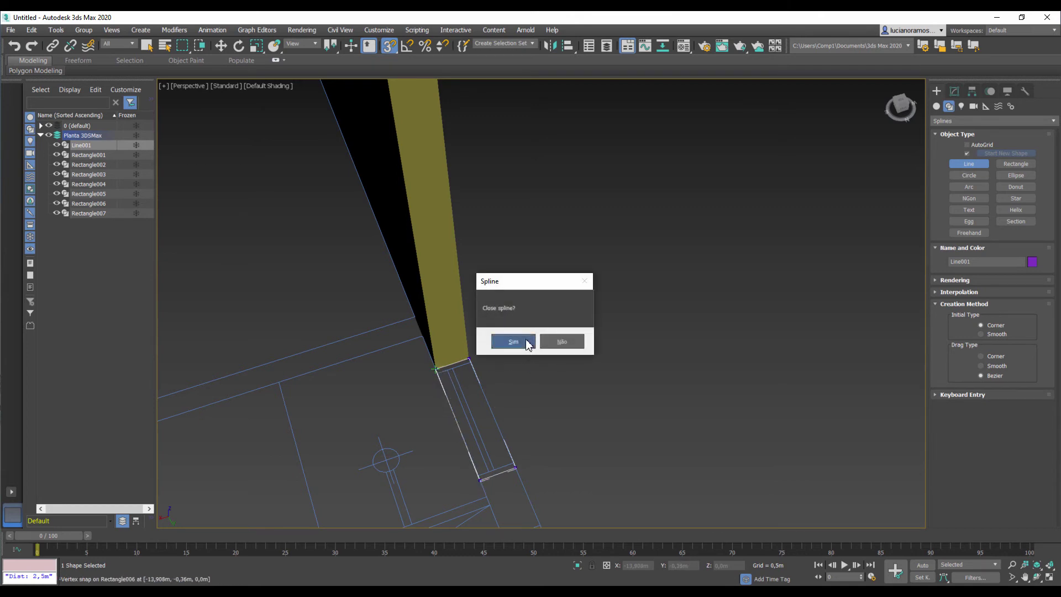
left_click(526, 342)
Extrude the closed line outline of the window wall by 3,0 m.
left_click(955, 92)
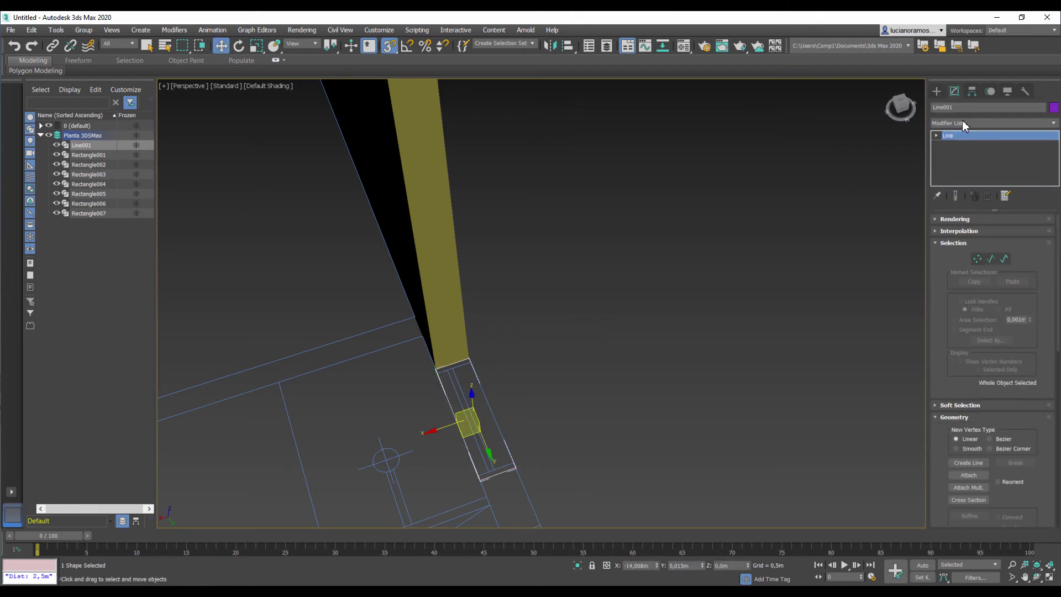
left_click(965, 121)
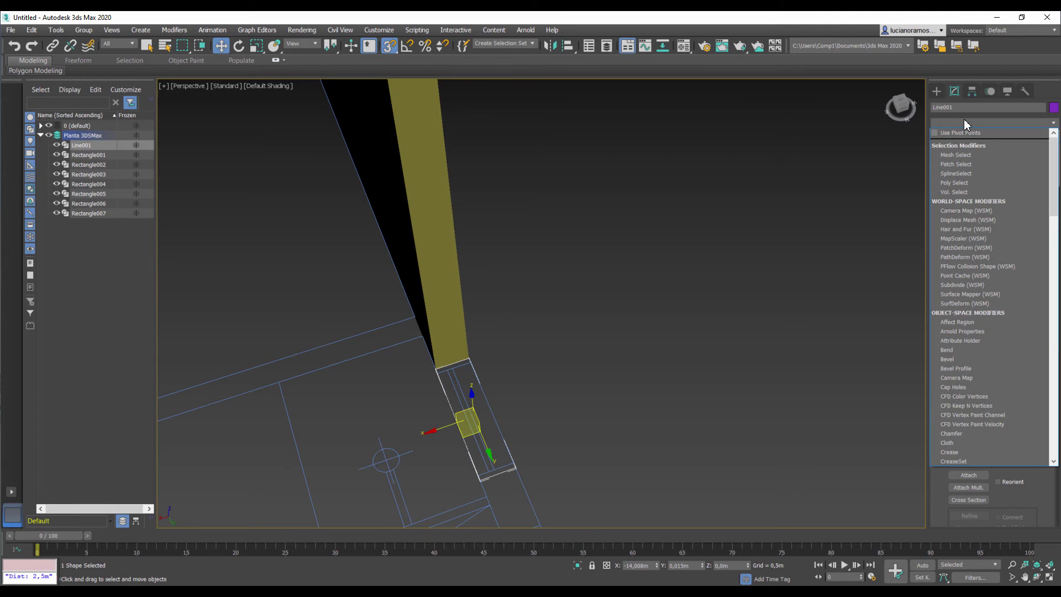
scroll(973, 248, "down", 5)
left_click(956, 177)
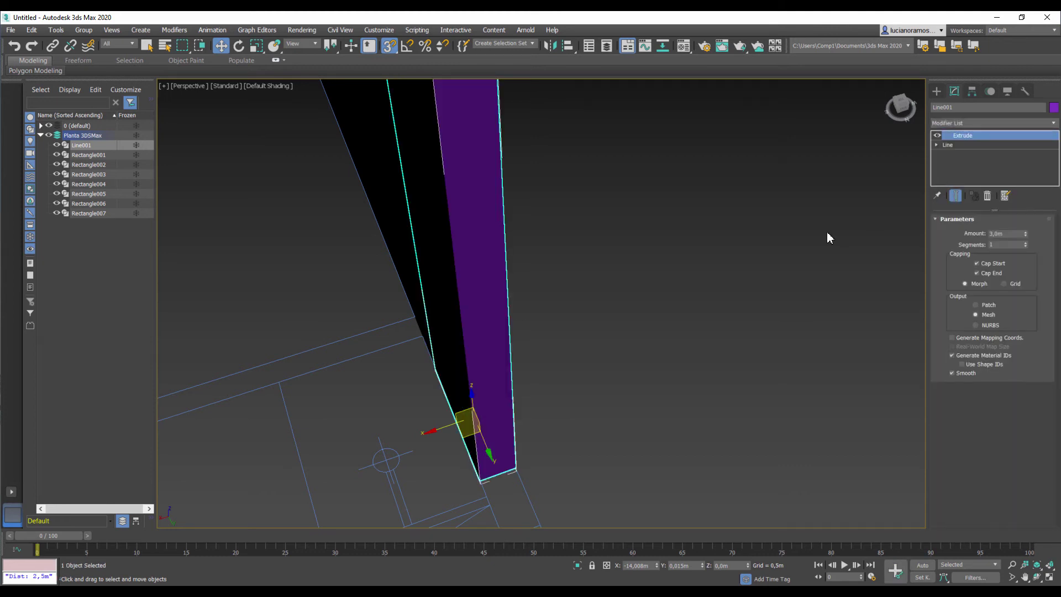
Fill the bathroom window gap between the purple and pink walls with a snapped rectangle 0,2 m long and 0,75 m wide.
scroll(667, 281, "down", 6)
key("alt+w")
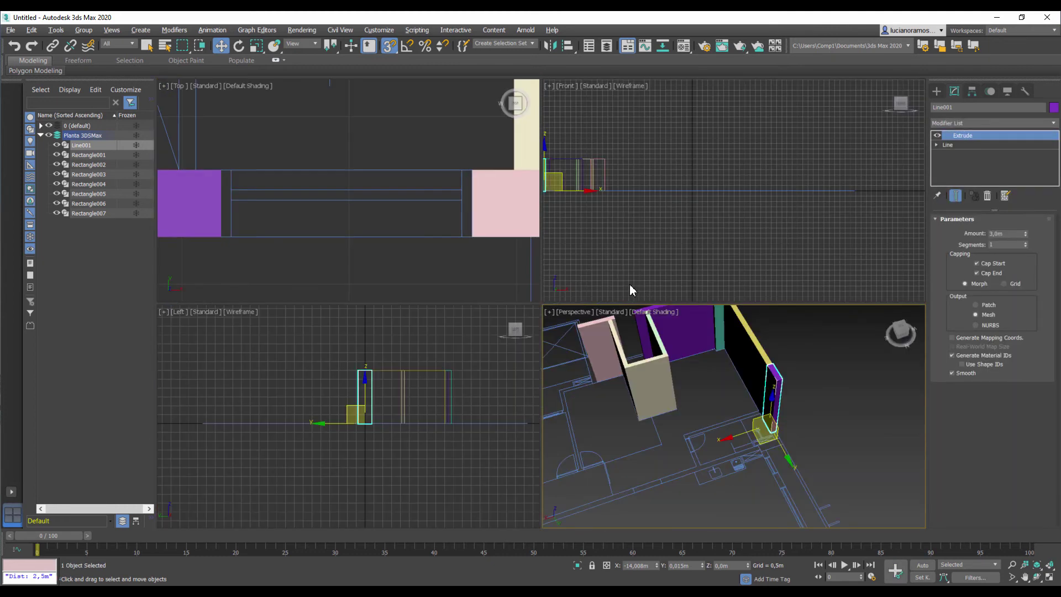
scroll(453, 232, "up", 5)
middle_click_drag(265, 190, 487, 244)
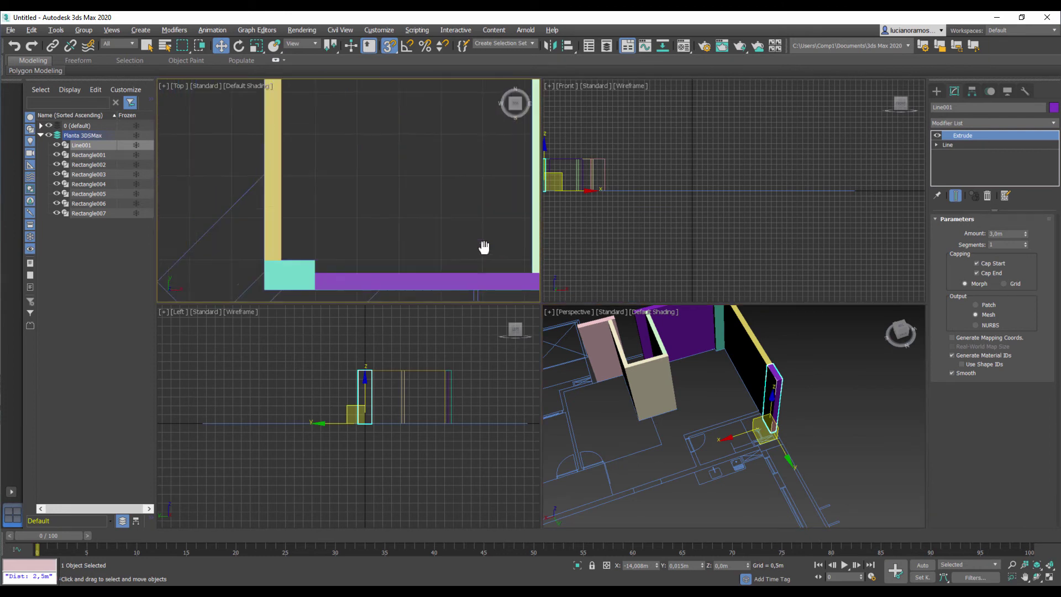
scroll(449, 232, "down", 4)
middle_click_drag(438, 177, 374, 185)
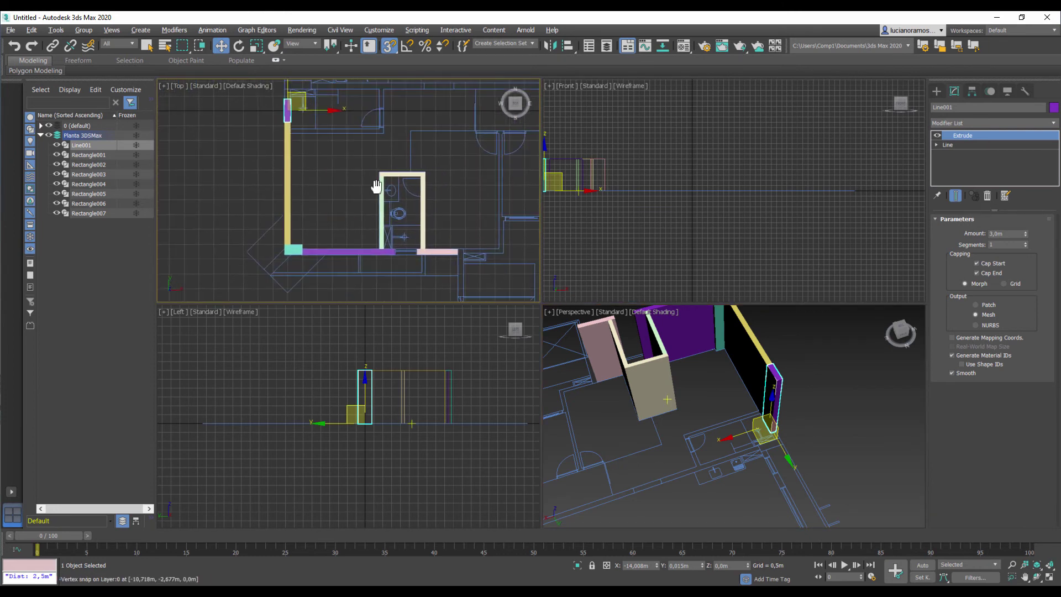
scroll(431, 253, "up", 5)
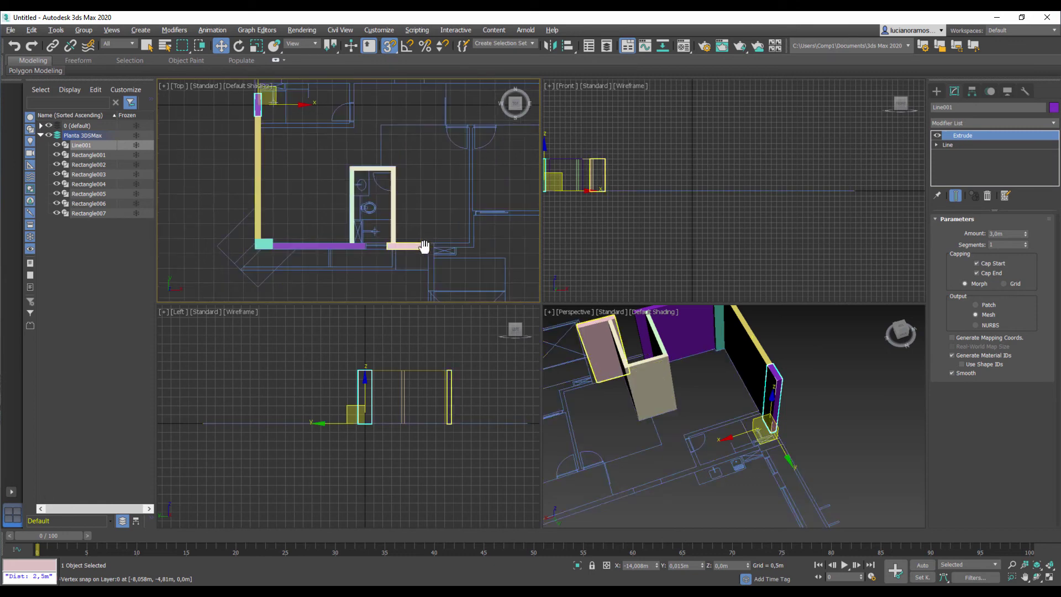
middle_click_drag(691, 419, 707, 450, "alt")
scroll(774, 395, "up", 10)
key("alt+w")
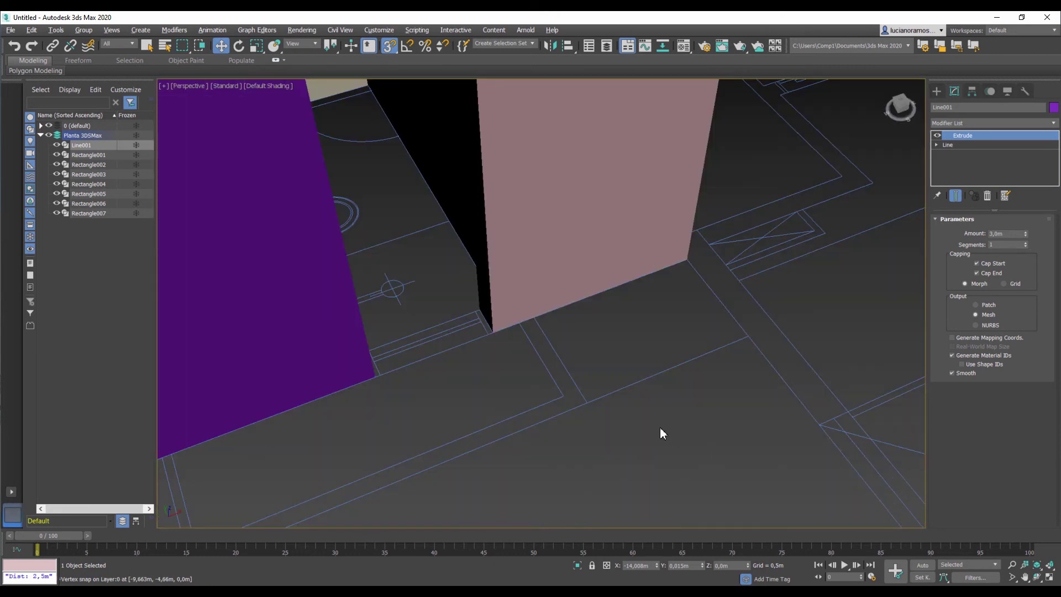
middle_click_drag(483, 329, 521, 350, "alt")
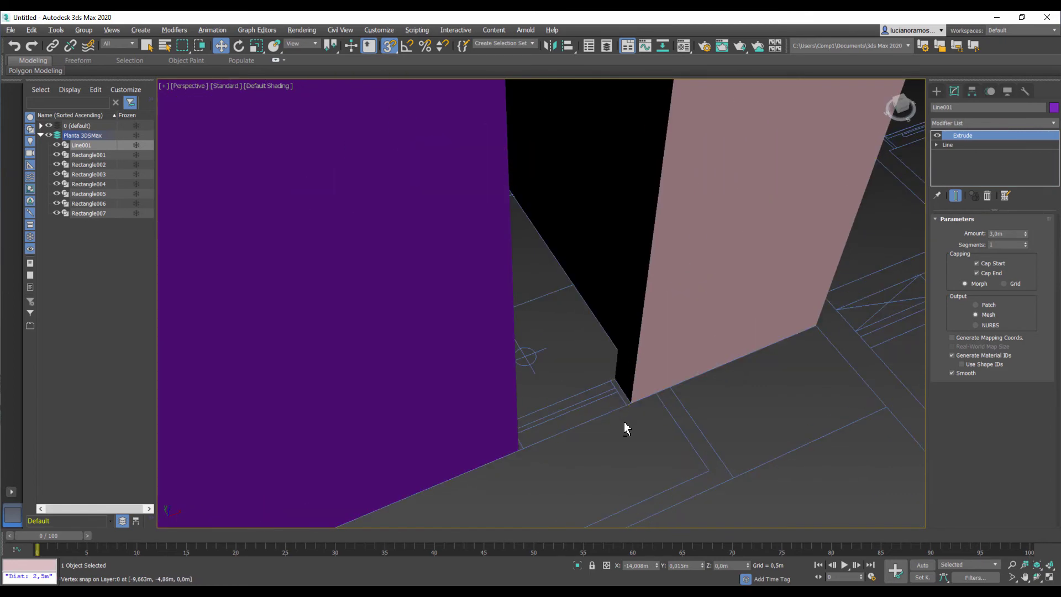
middle_click_drag(624, 422, 613, 403, "alt")
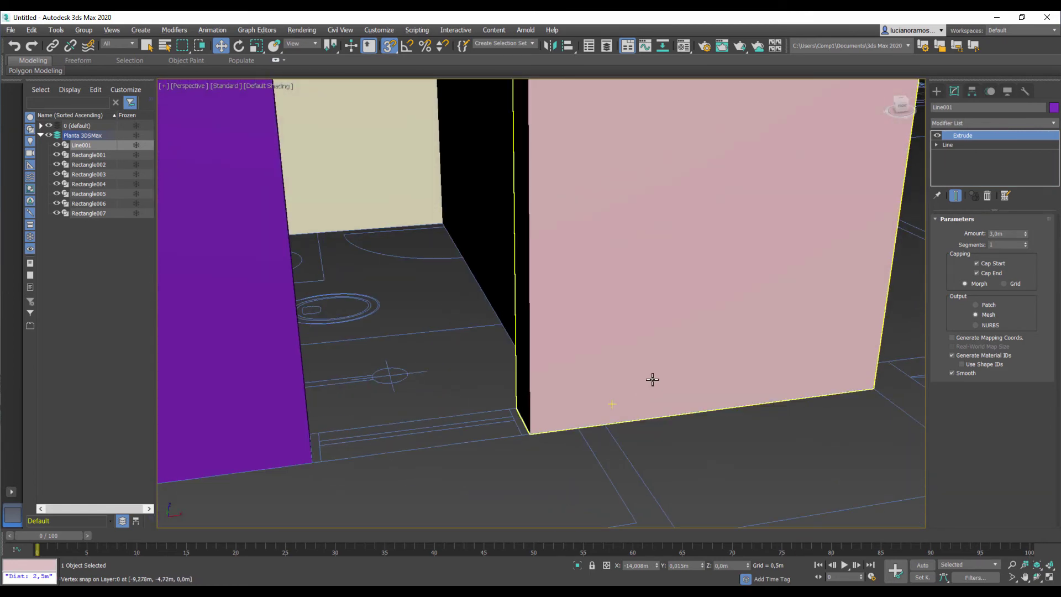
left_click(936, 91)
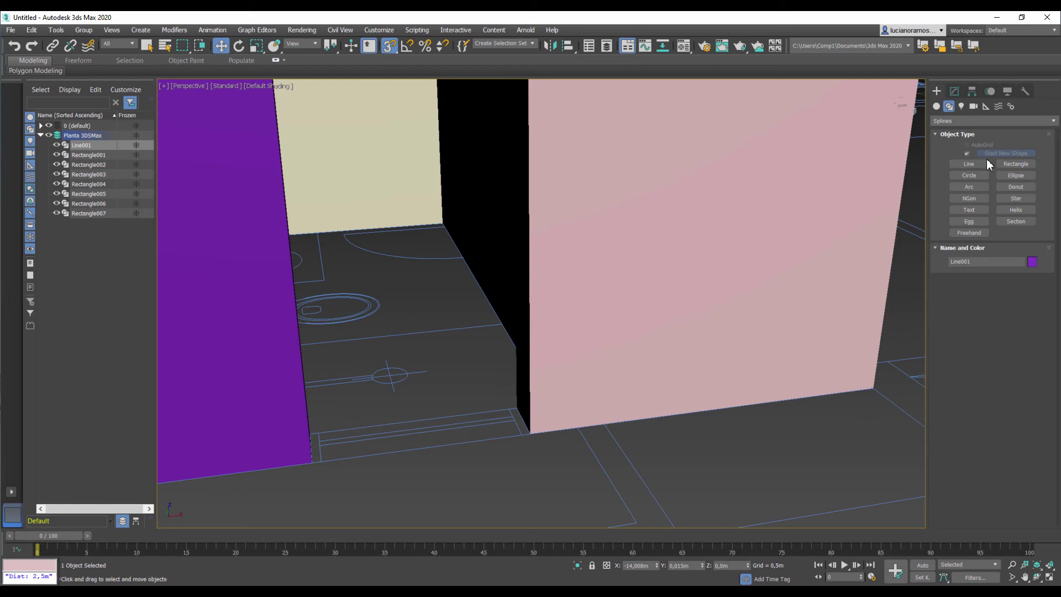
left_click(970, 164)
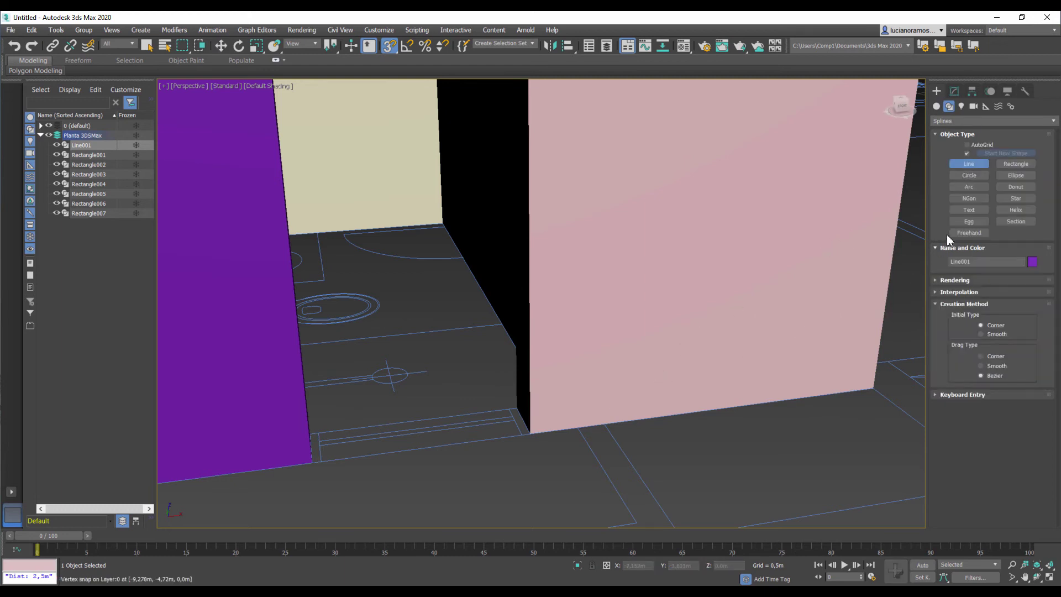
left_click(1015, 163)
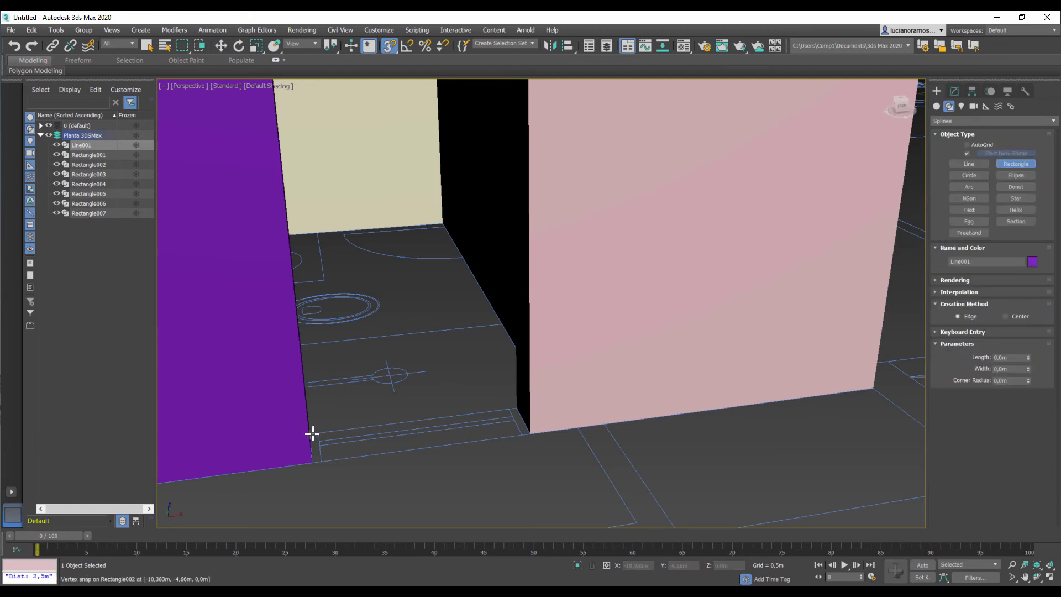
left_click_drag(311, 434, 531, 437)
Extrude the bathroom window gap rectangle by 3,0 m.
left_click(956, 92)
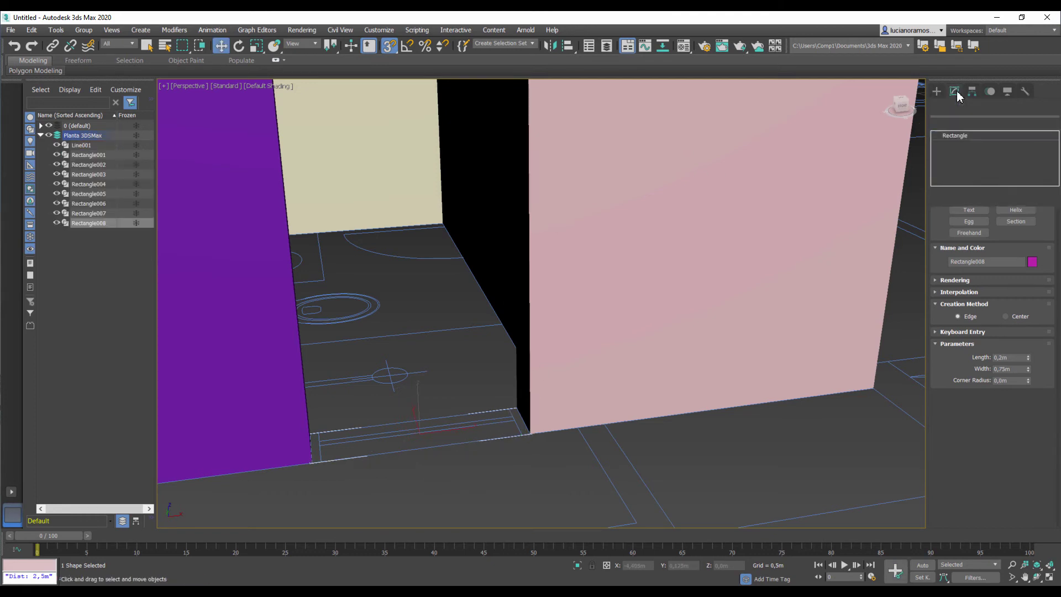
left_click(958, 121)
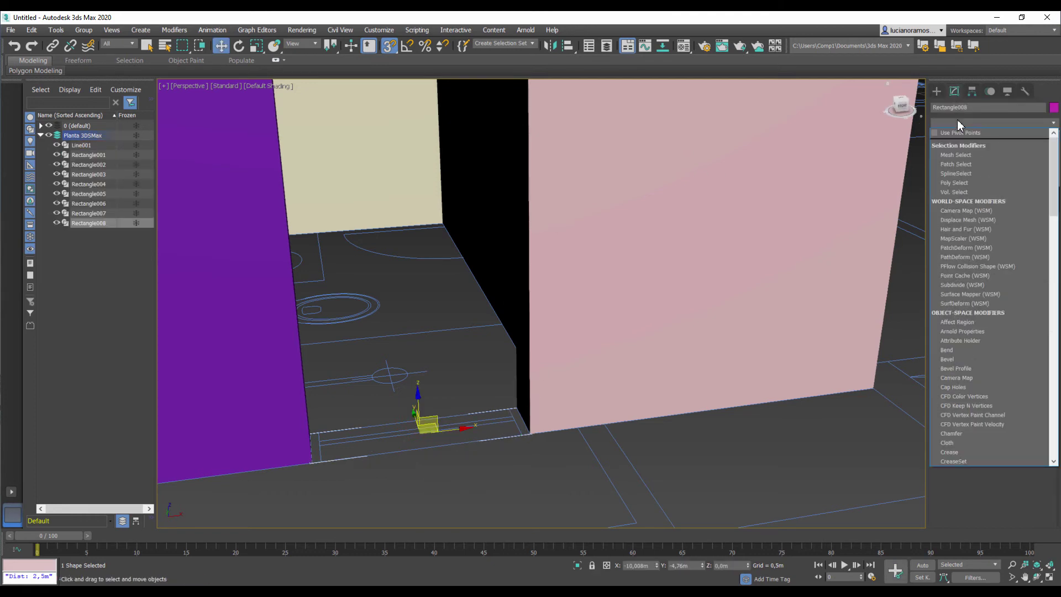
key("e")
left_click(955, 179)
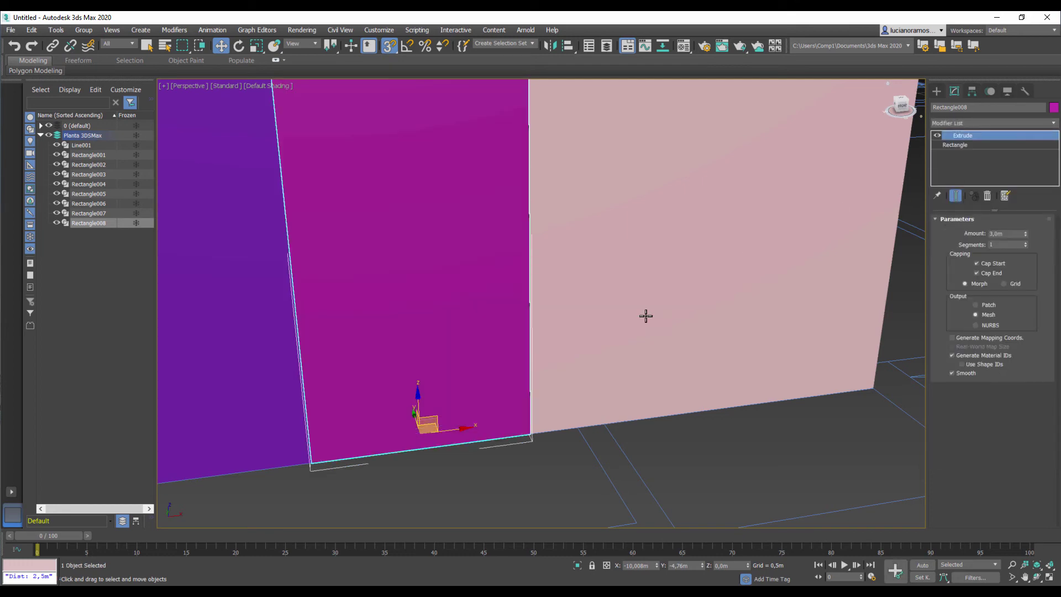
In the Top view, draw a snapped box 0,35 m long, 0,2 m wide and about 0,5 m high continuing the line-traced window wall.
scroll(645, 316, "down", 10)
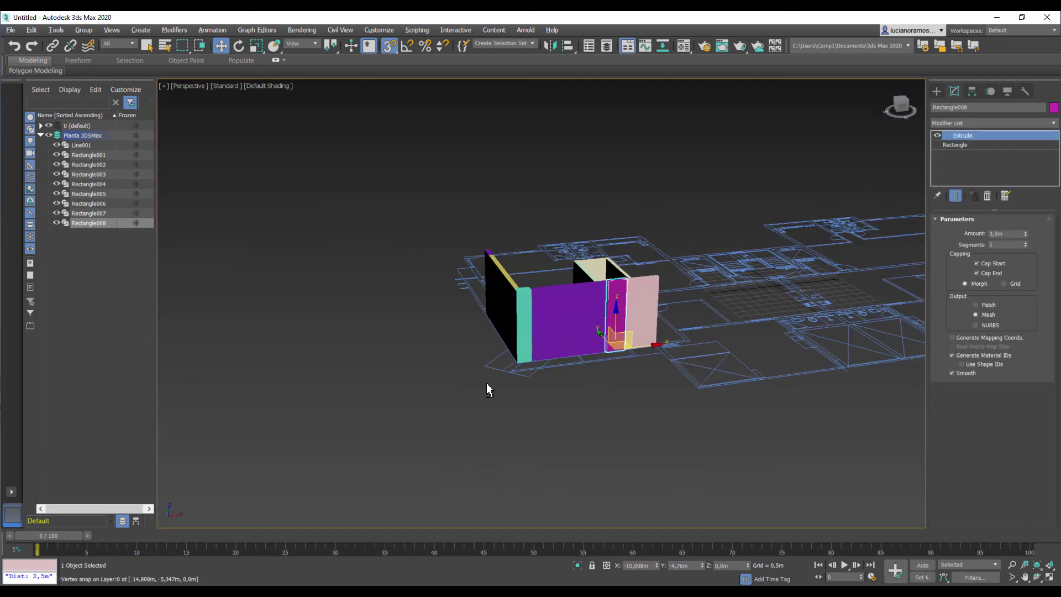
middle_click_drag(489, 390, 504, 416, "alt")
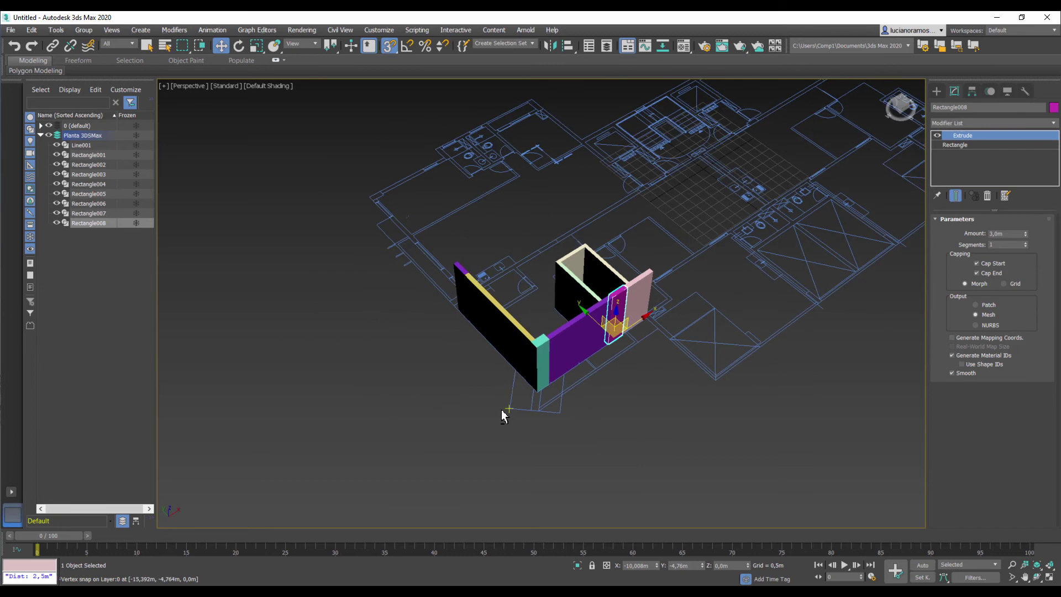
key("alt+w")
scroll(343, 229, "down", 5)
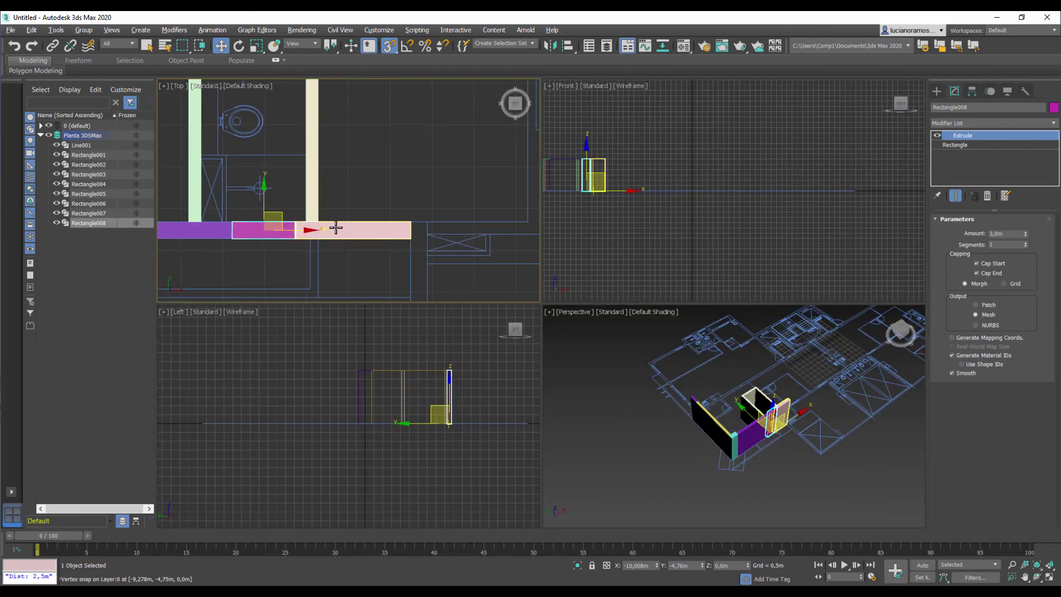
mouse_move(388, 233)
middle_mouse_down()
mouse_move(398, 221)
mouse_move(378, 183)
mouse_move(448, 206)
middle_mouse_up()
middle_click_drag(230, 185, 325, 261)
scroll(293, 159, "up", 8)
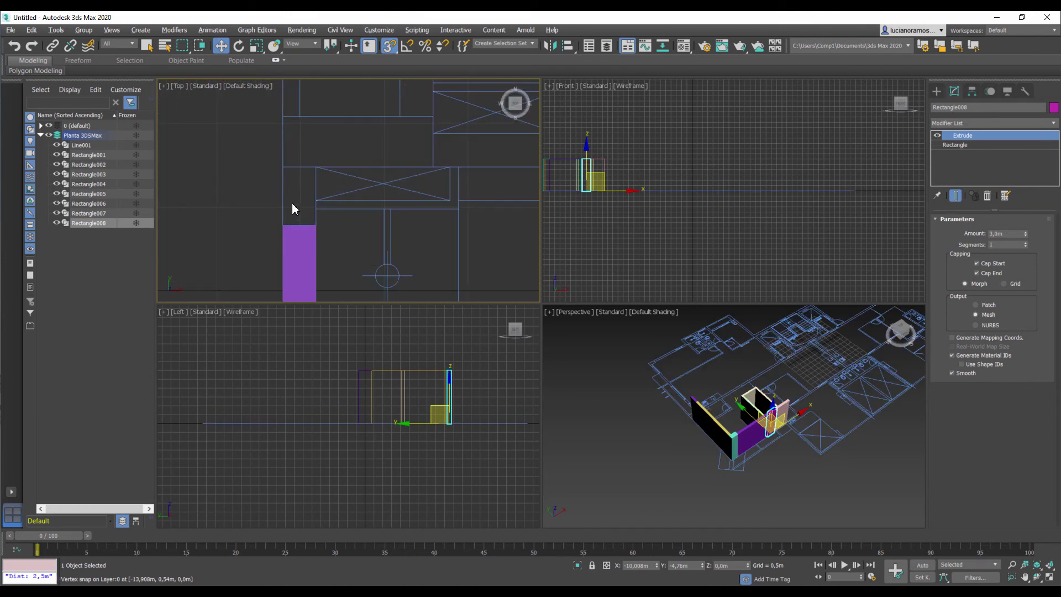
left_click(936, 92)
left_click(948, 106)
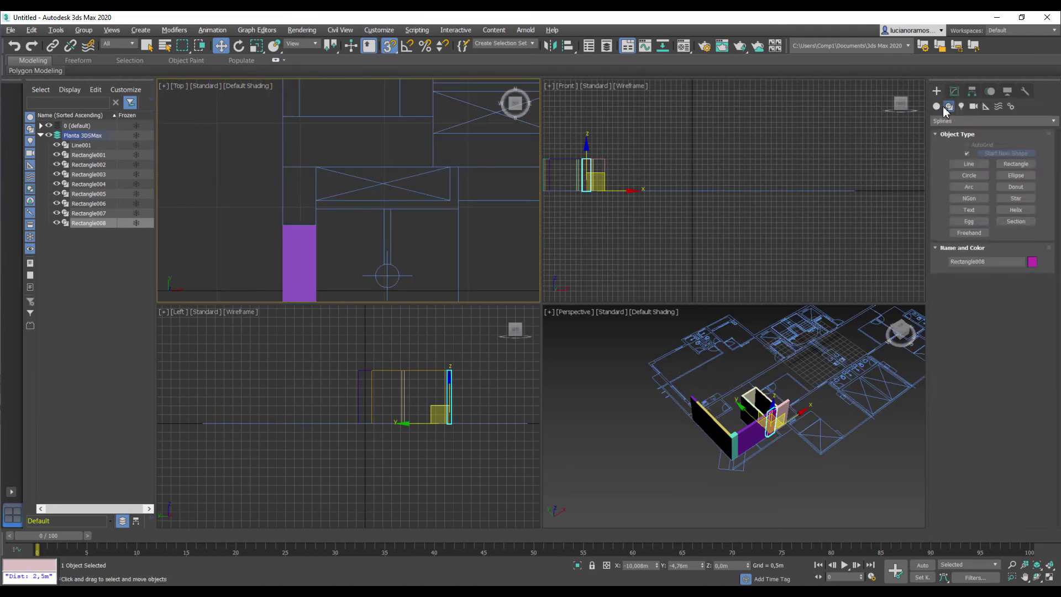
left_click(937, 106)
left_click(949, 120)
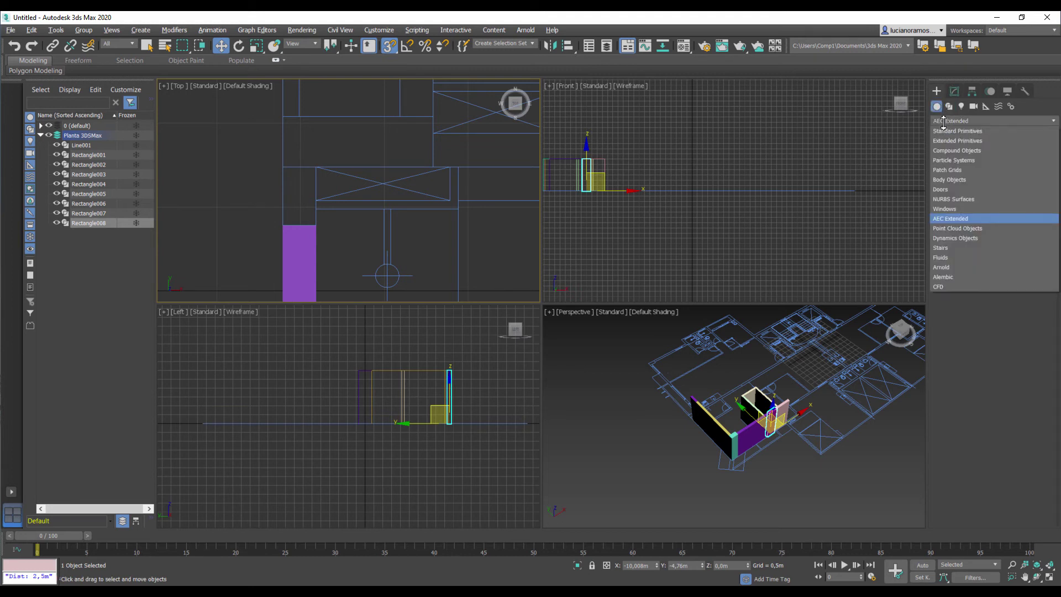
left_click(957, 131)
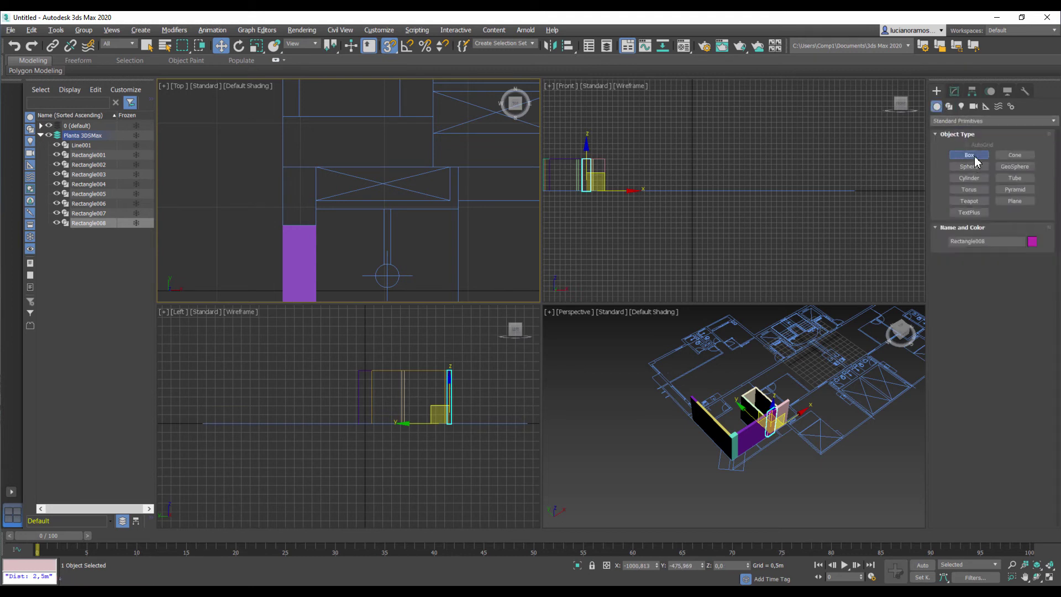
left_click(969, 155)
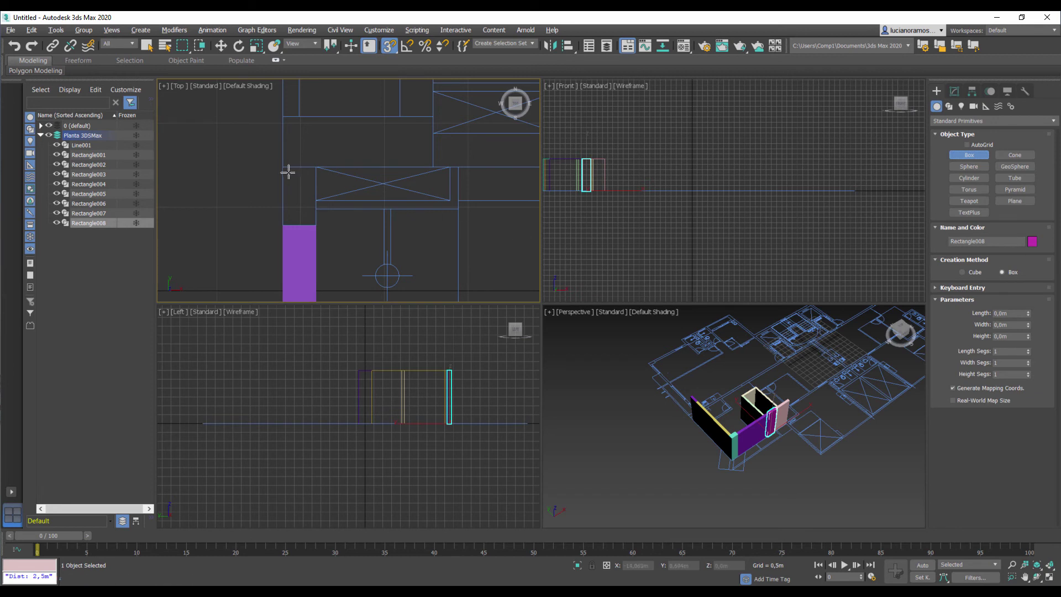
left_click_drag(291, 173, 316, 224)
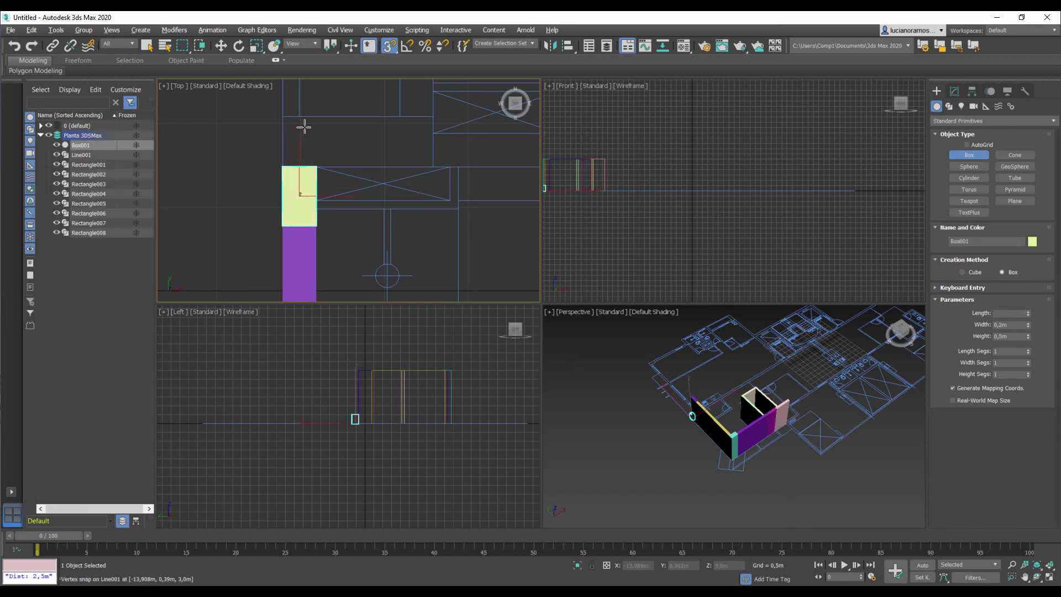
left_click(302, 108)
Set the new wall-end box's height to 3,0 m, exit box creation and clear the selection in the maximized Perspective view.
left_click_drag(1015, 339, 989, 340)
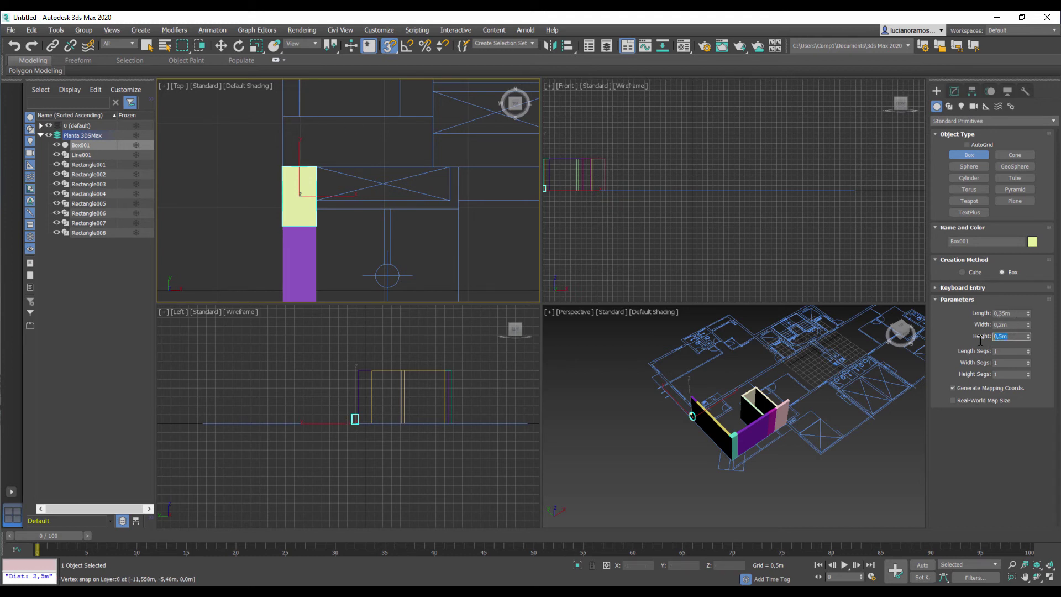
key("Return")
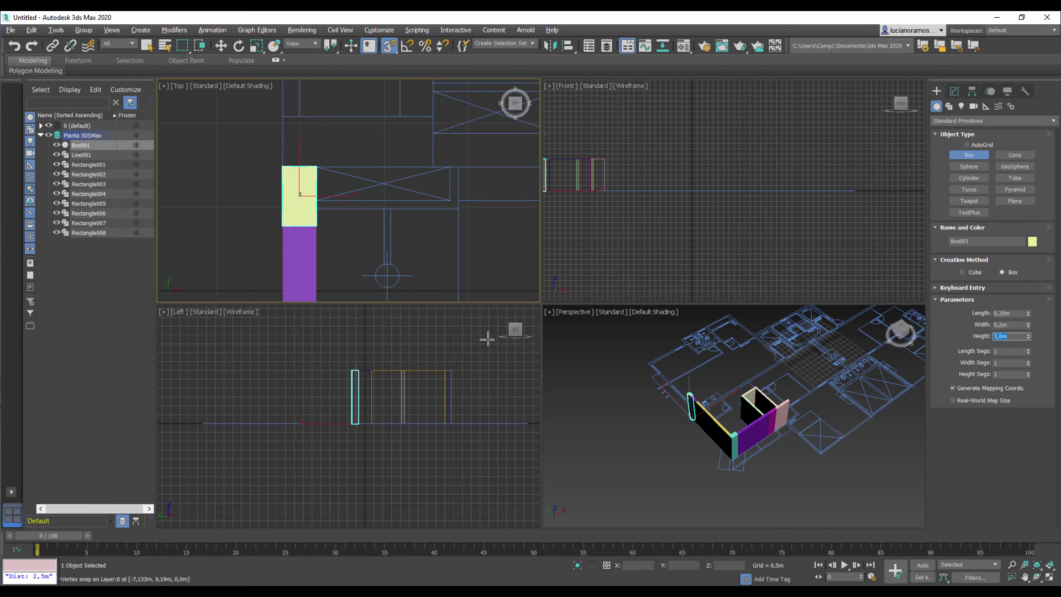
middle_click_drag(486, 339, 463, 349)
middle_click_drag(663, 422, 728, 392)
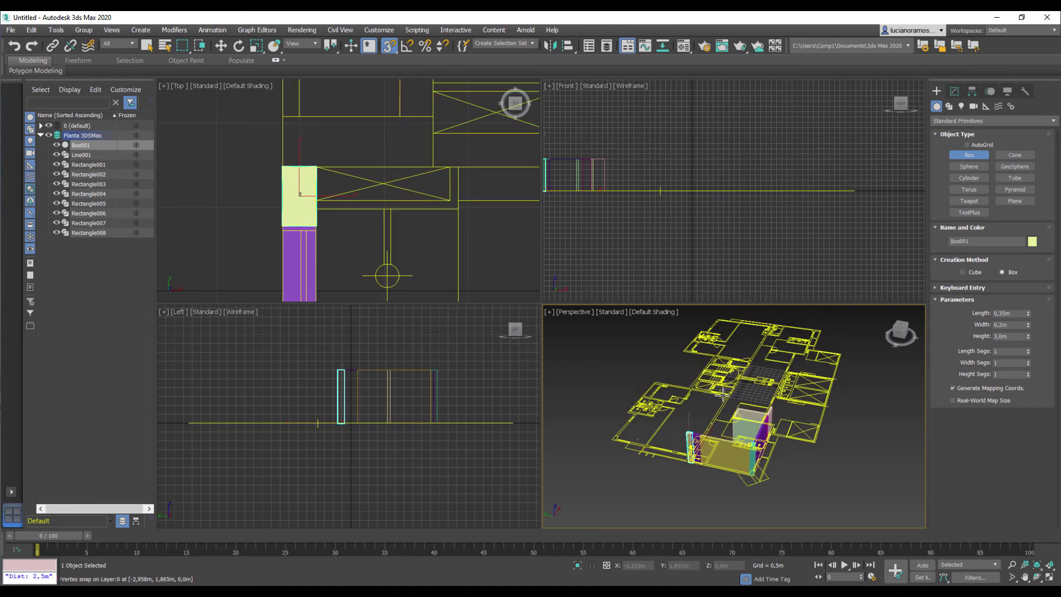
key("alt+w")
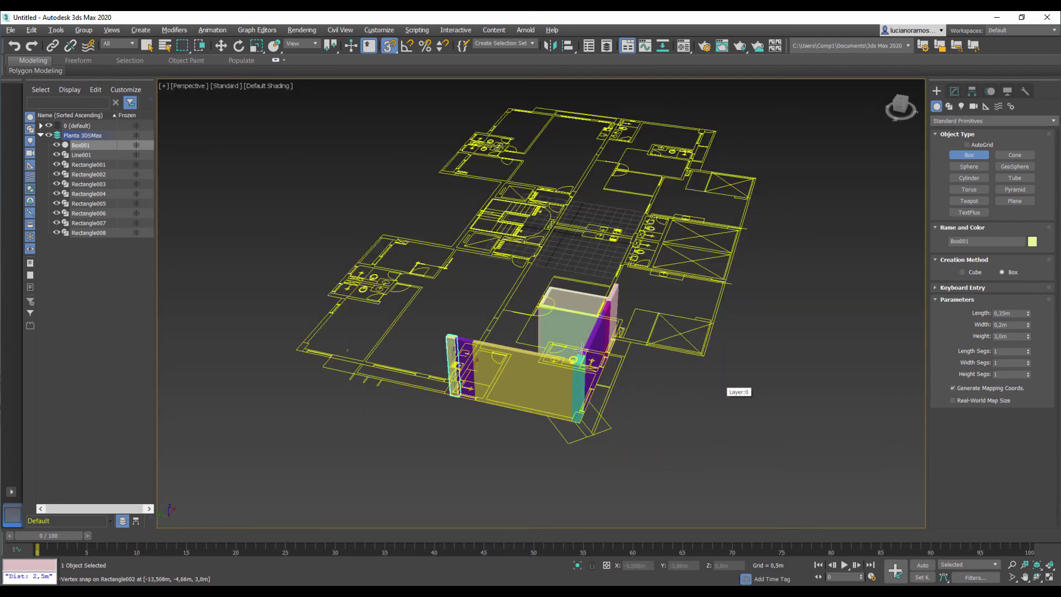
scroll(729, 392, "up", 5)
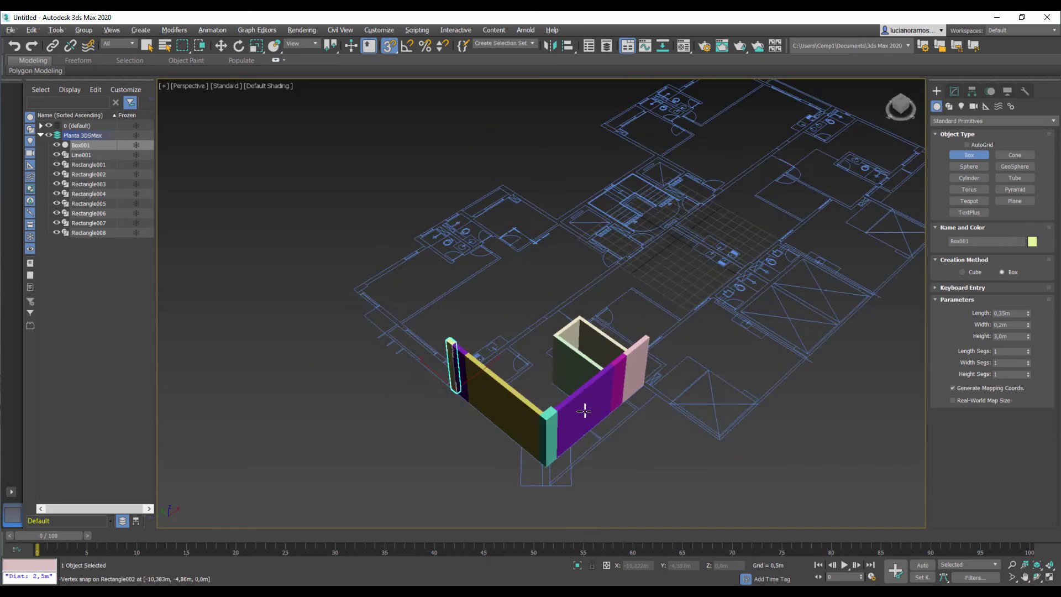
left_click(221, 45)
left_click(383, 300)
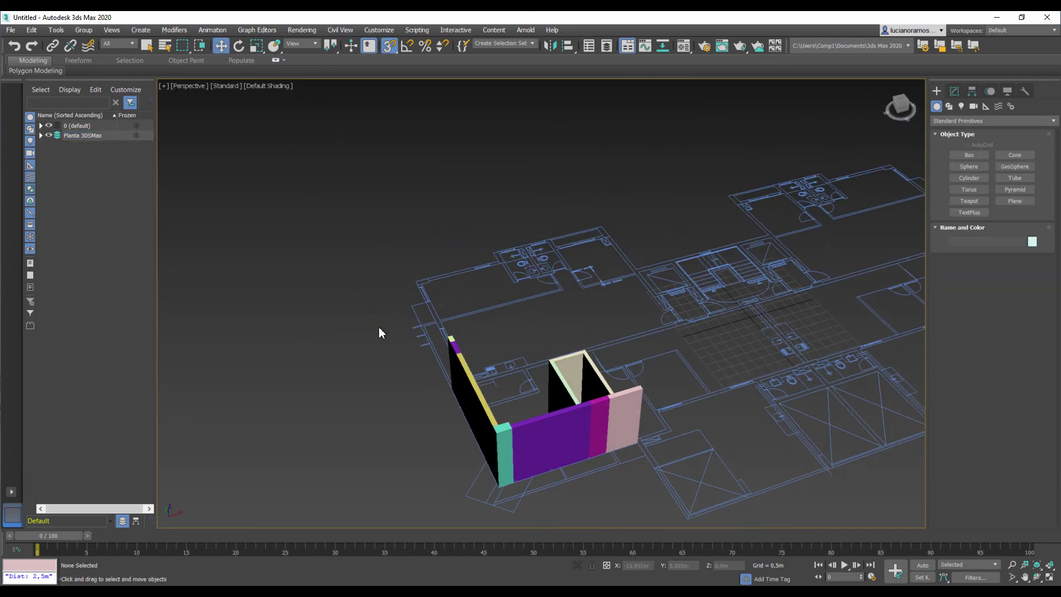
Hide the 0 (default) layer so that the floor plan drawing is out of the way, and leave nothing selected.
left_click(464, 364)
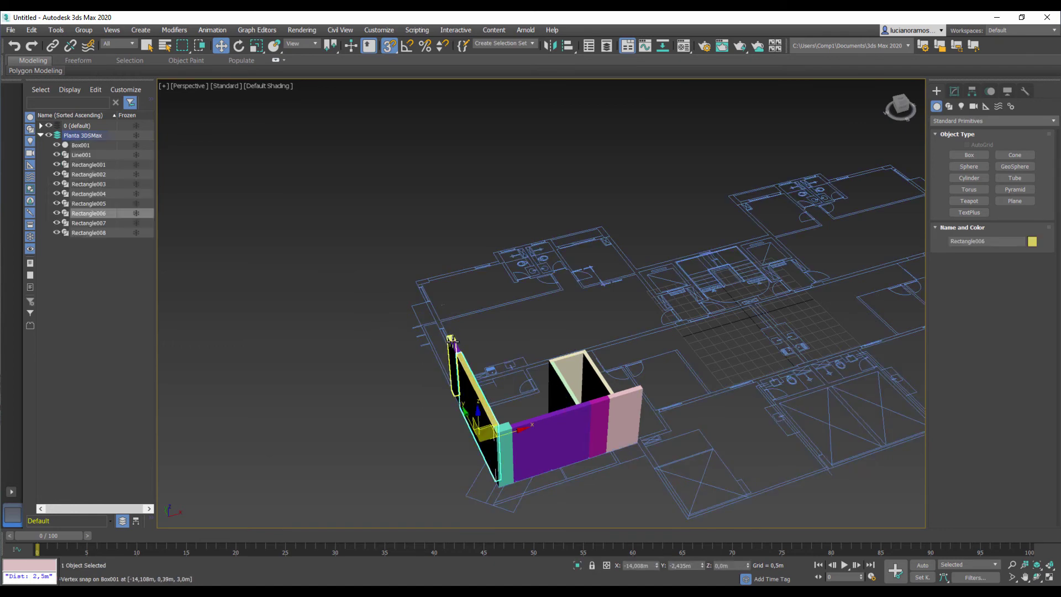
left_click(452, 342)
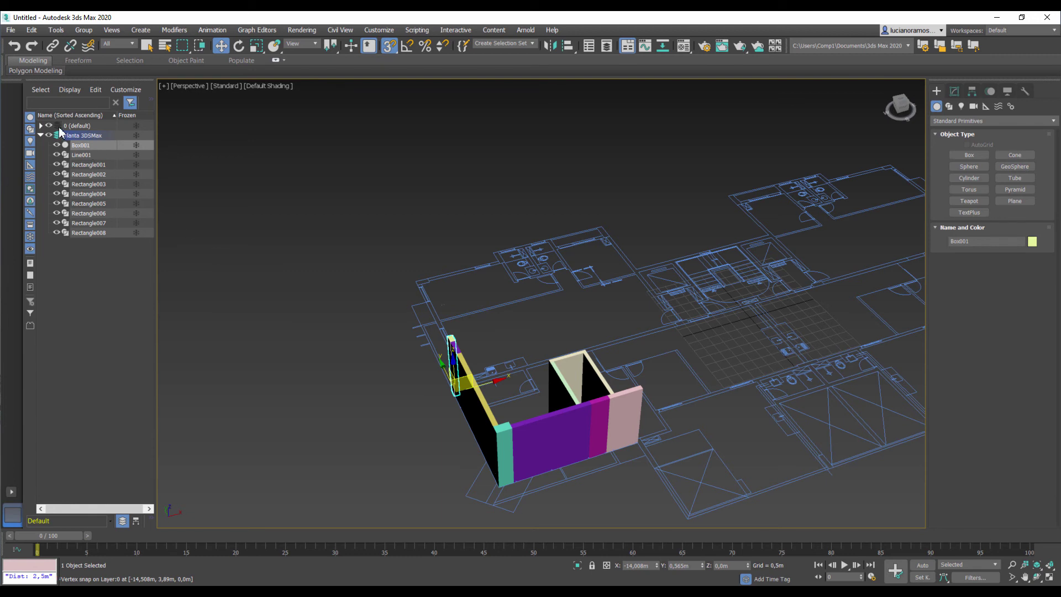
left_click(48, 126)
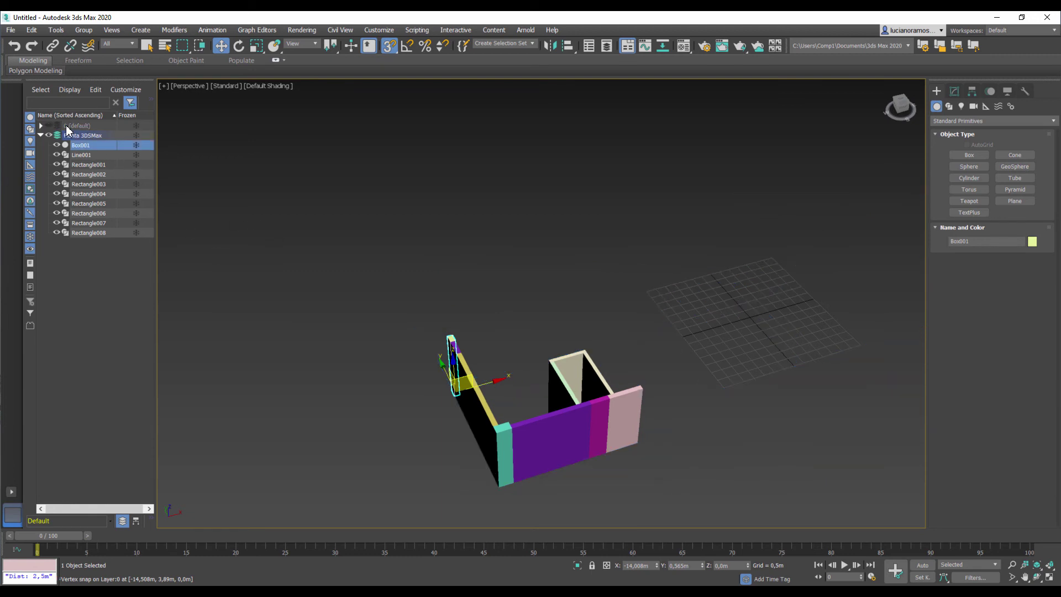
left_click(380, 266)
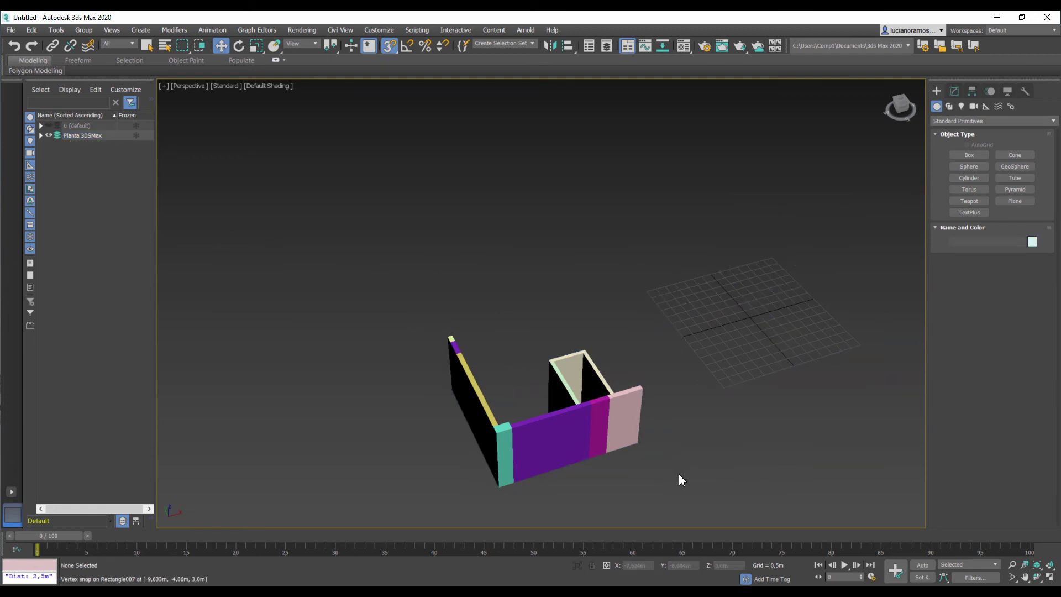
Select all ten wall objects, give them the same purple object color and clear the selection.
left_click_drag(475, 354, 400, 300)
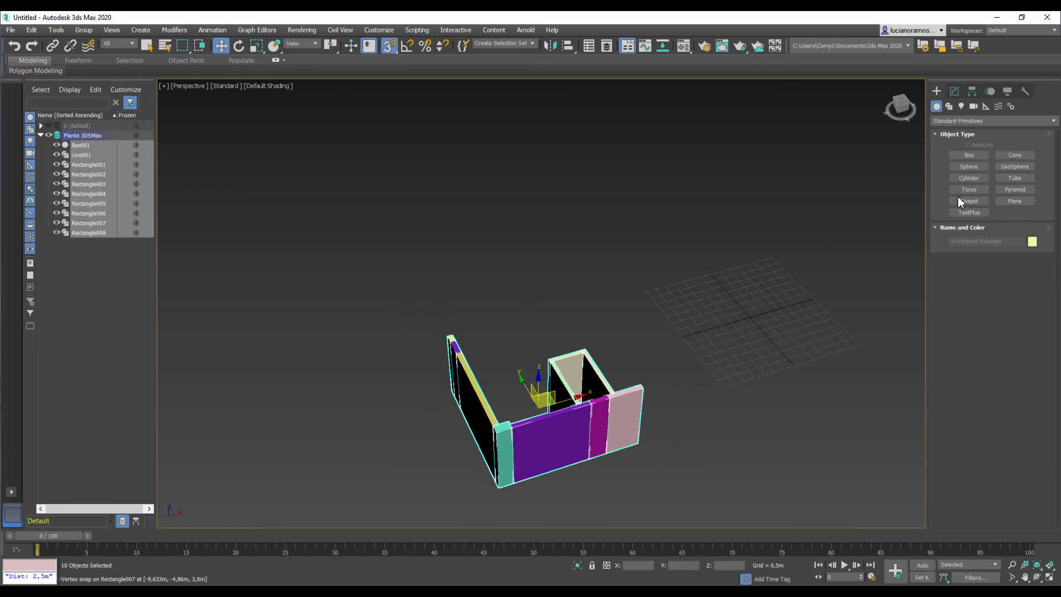
left_click(1032, 243)
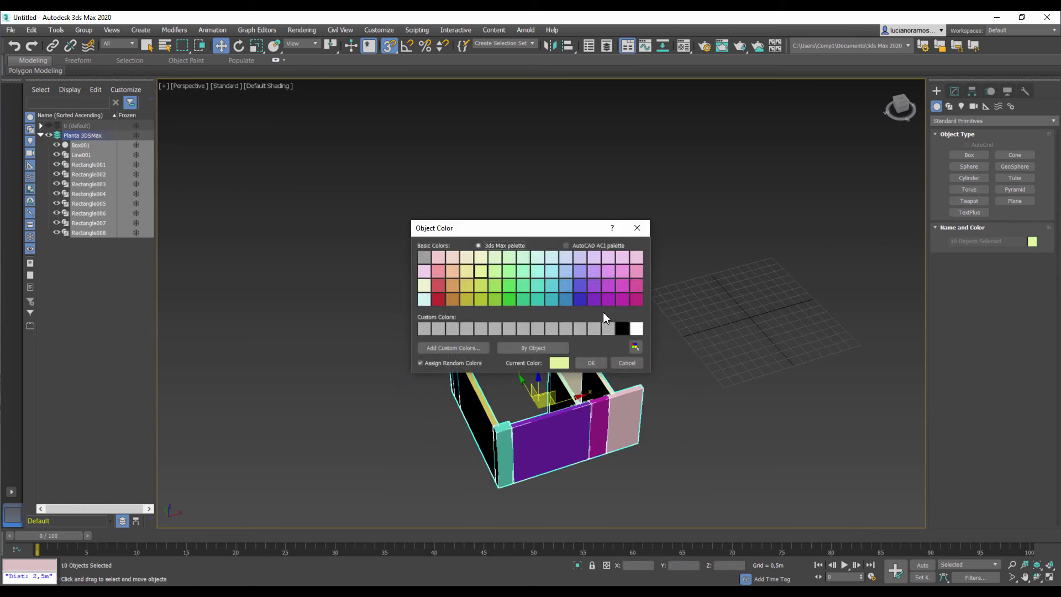
left_click(608, 285)
left_click(591, 362)
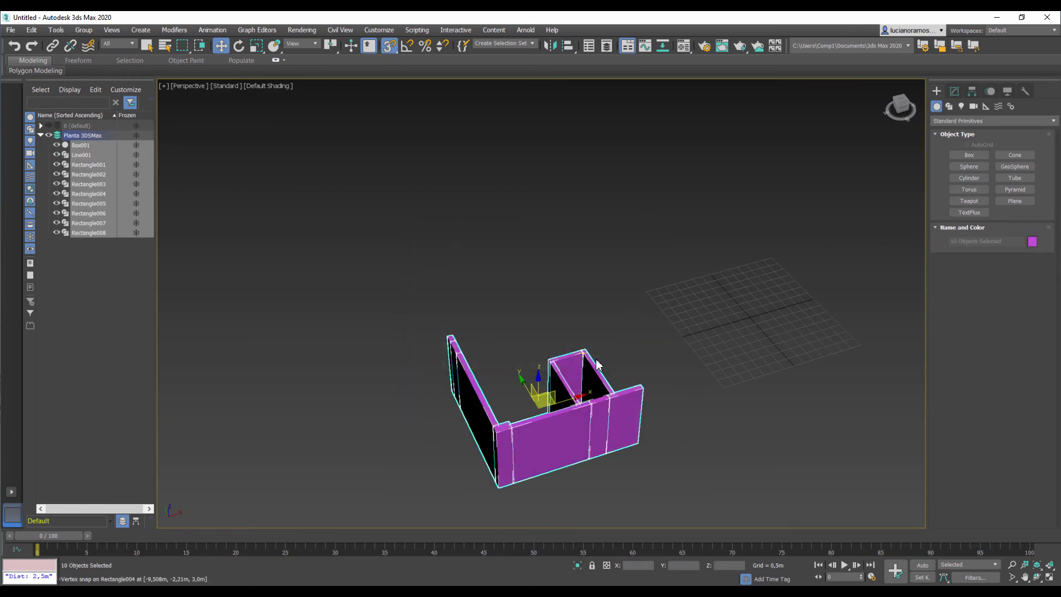
left_click(640, 315)
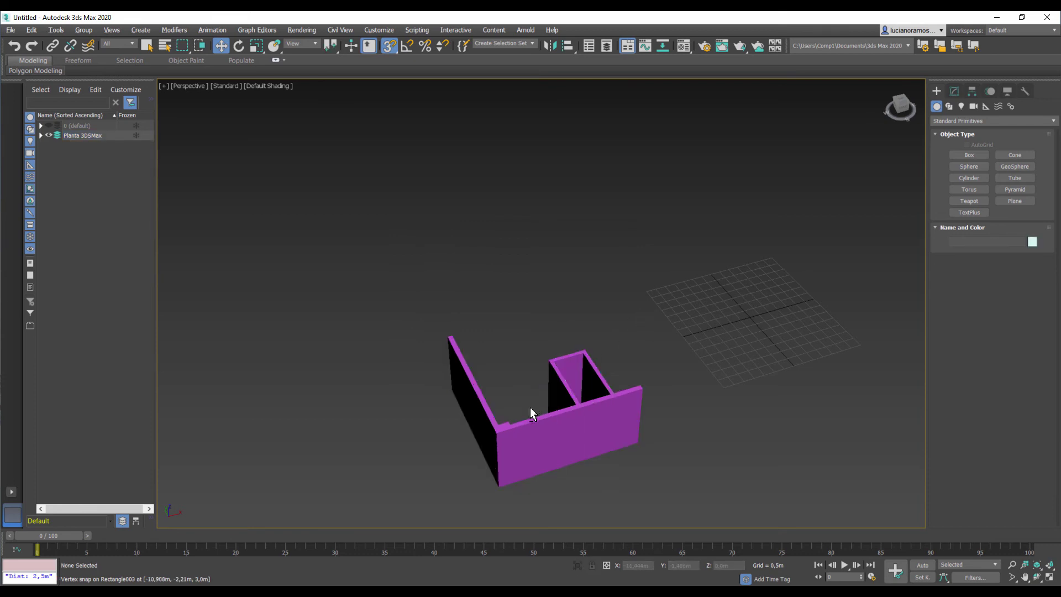
mouse_move(531, 408)
middle_mouse_down("alt")
mouse_move(576, 406)
mouse_move(533, 409)
middle_mouse_up("alt")
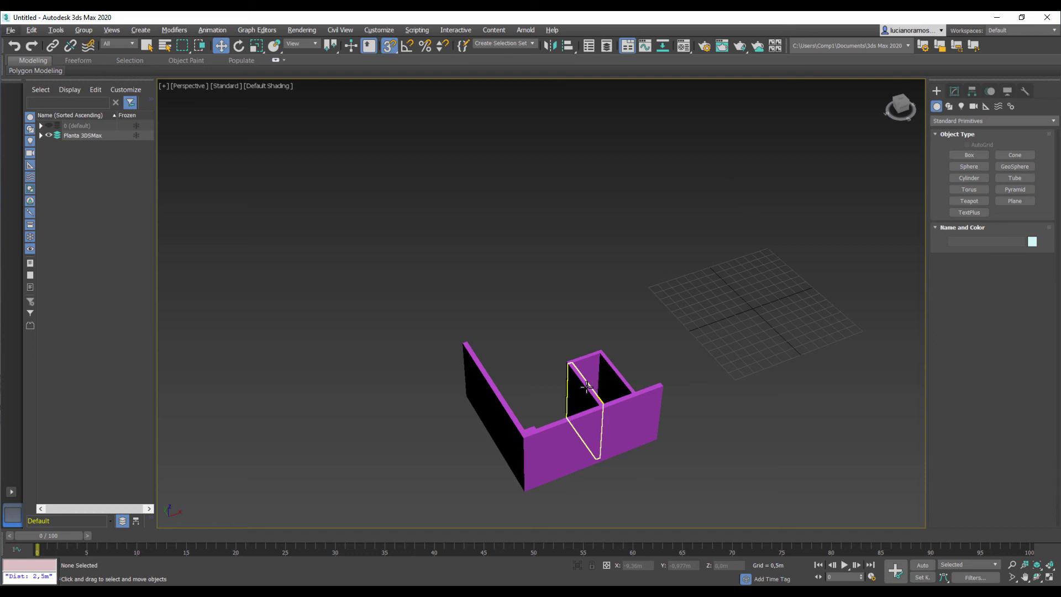
Show the floor plan's 0 (default) layer again.
left_click(49, 126)
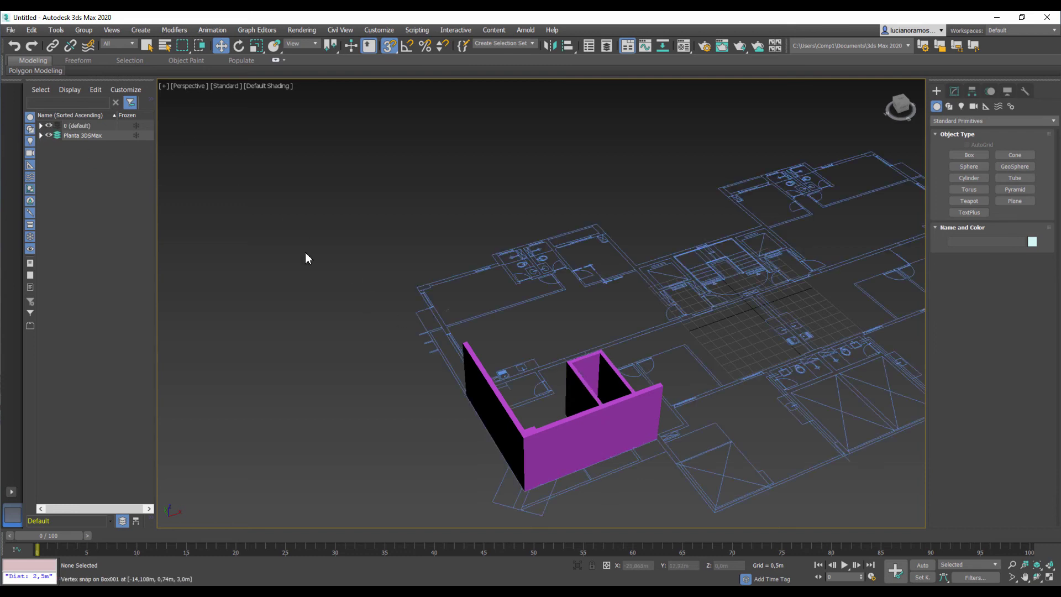
middle_click_drag(540, 348, 414, 320)
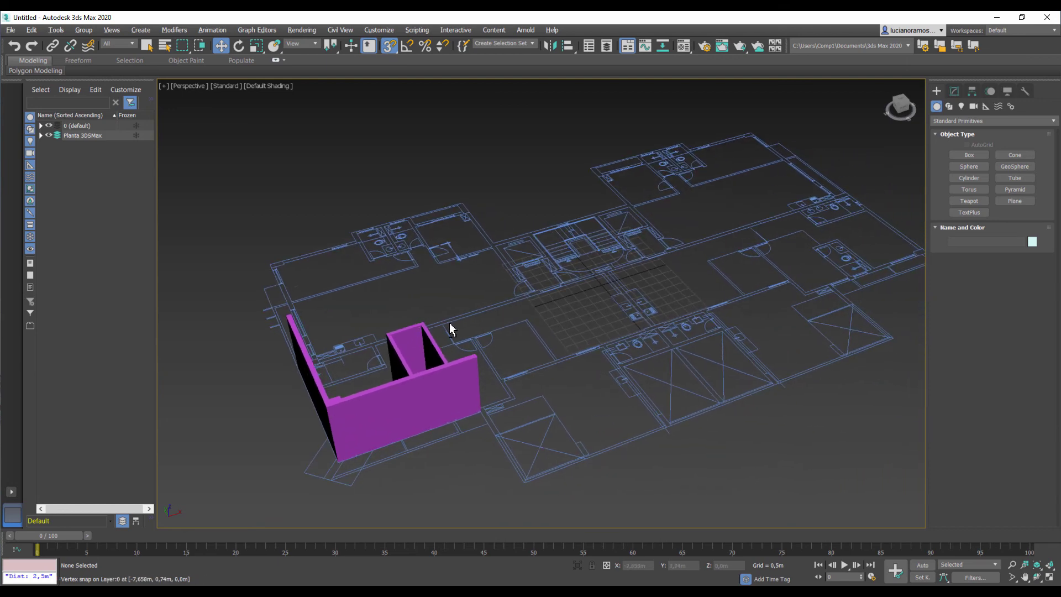
mouse_move(474, 357)
middle_mouse_down("alt")
mouse_move(450, 359)
mouse_move(416, 340)
mouse_move(376, 364)
mouse_move(485, 362)
middle_mouse_up("alt")
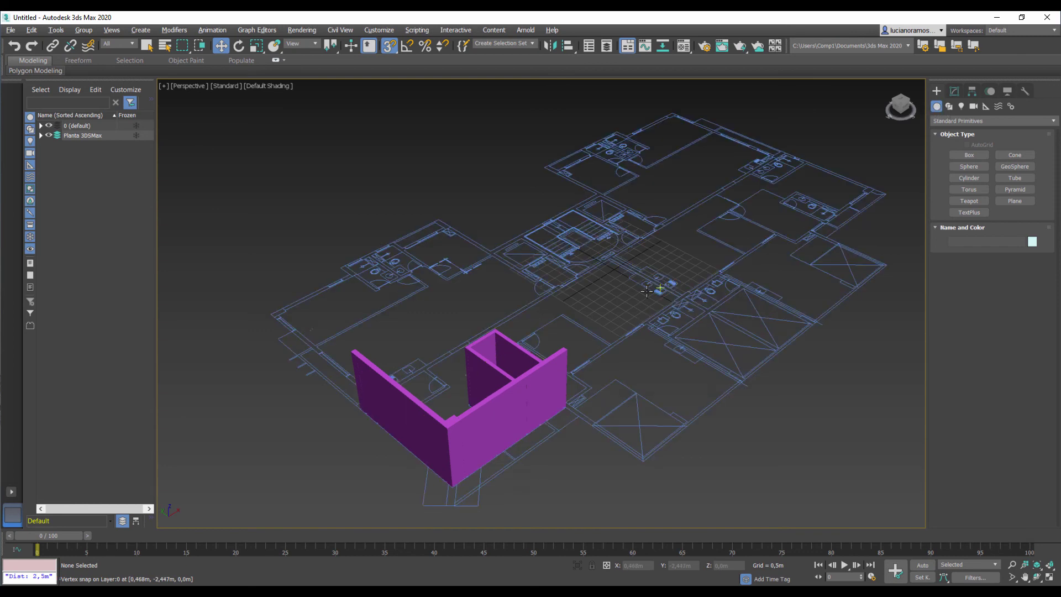
Maximize the Top view around the first window beside the corner pillar and display it in wireframe.
key("alt+w")
middle_click_drag(366, 186, 323, 156)
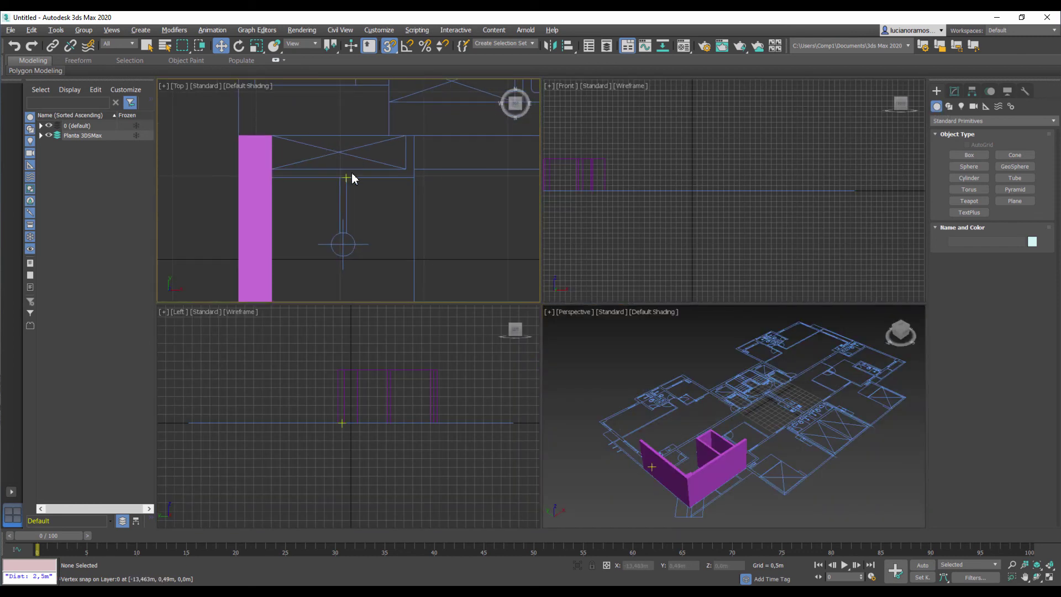
key("alt+w")
scroll(422, 214, "down", 3)
middle_click_drag(486, 249, 548, 410)
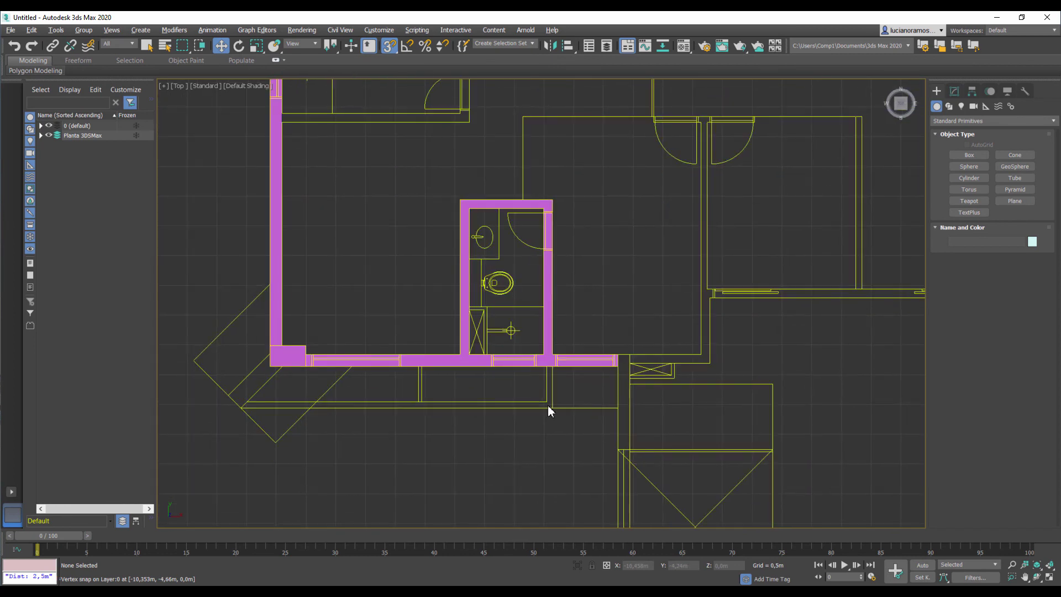
scroll(333, 364, "up", 5)
middle_click_drag(354, 396, 459, 375)
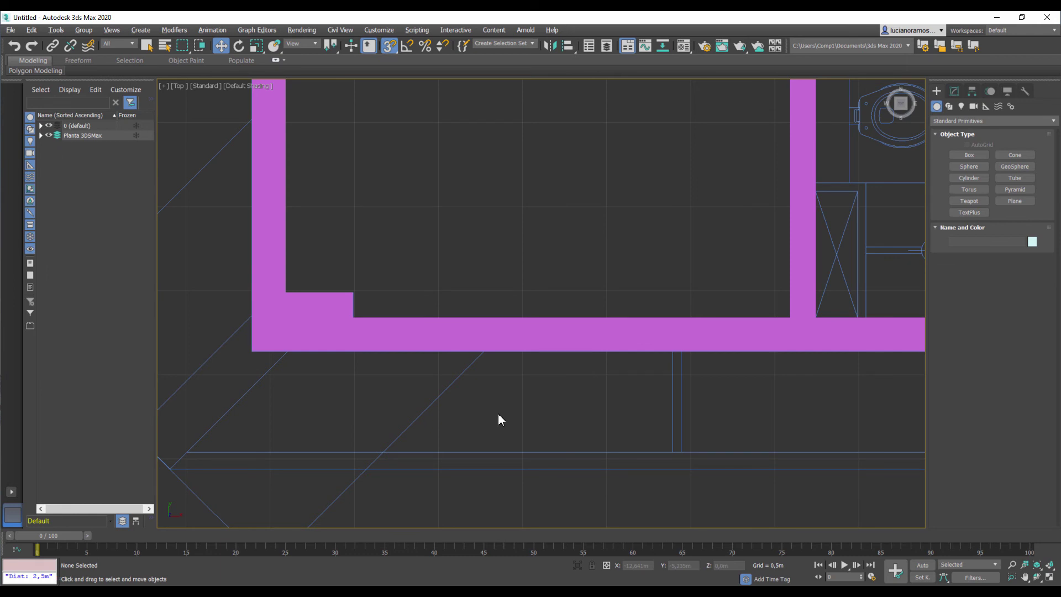
key("F3")
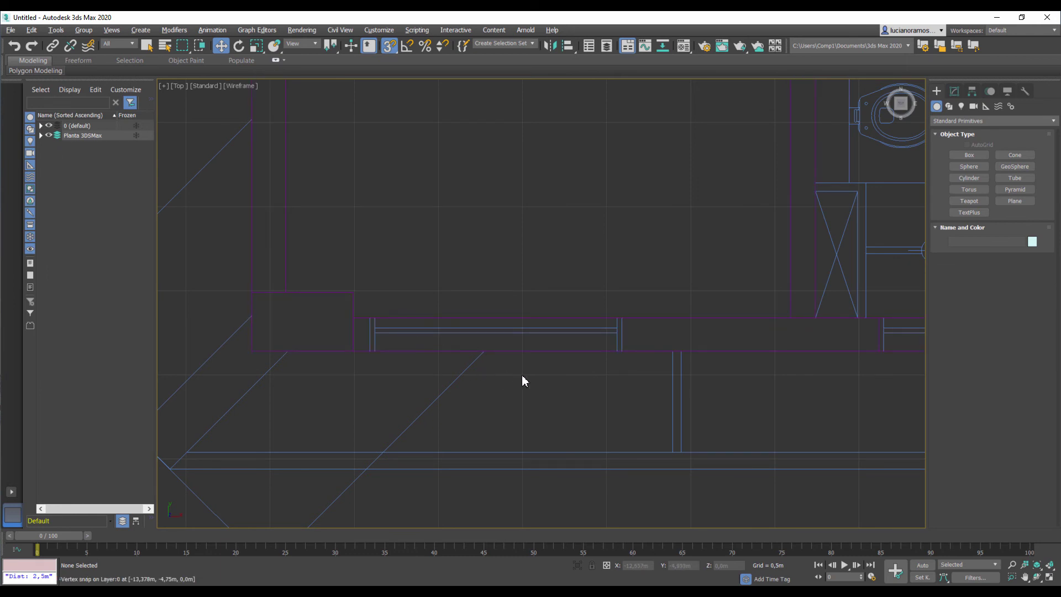
Draw a snapped box over the window beside the corner pillar, 0,2 m long, 1,5 m wide and about 0,5 m high, and show it in Perspective.
left_click(968, 155)
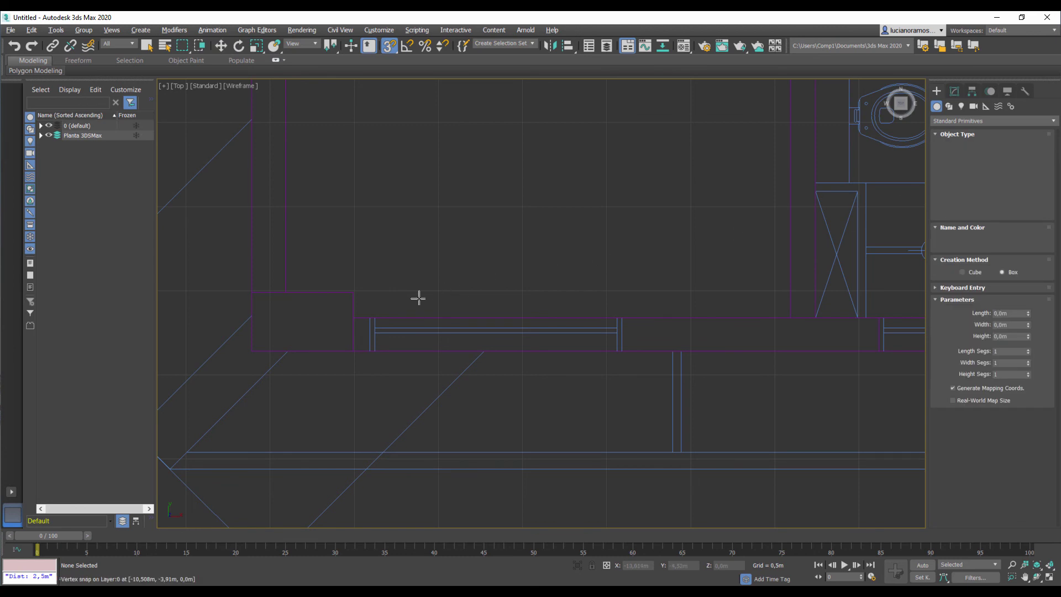
left_click_drag(371, 317, 628, 355)
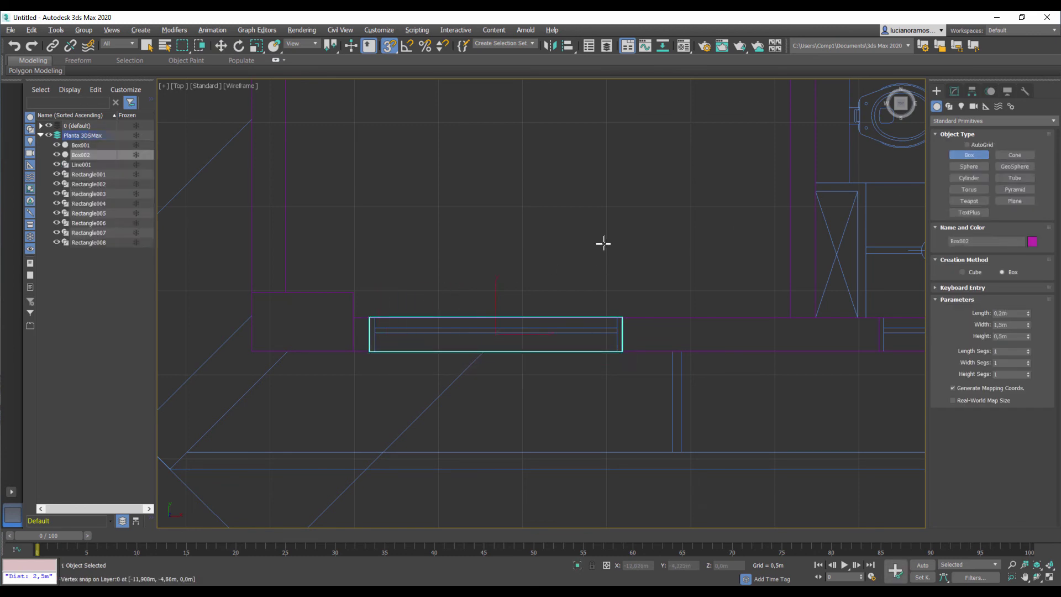
left_click(585, 276)
key("alt+w")
right_click(682, 410)
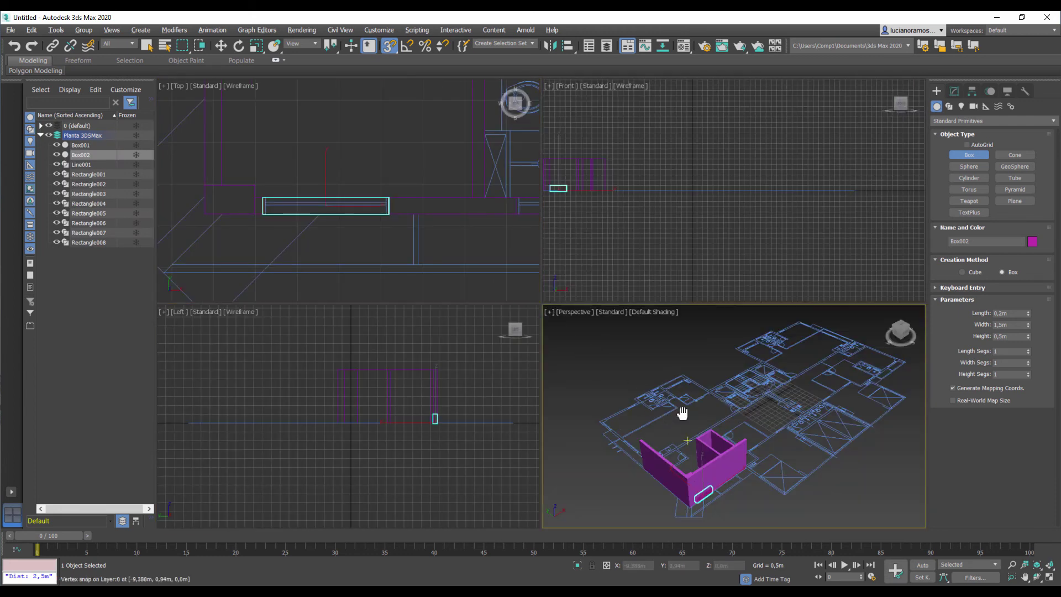
scroll(685, 387, "up", 3)
key("alt+w")
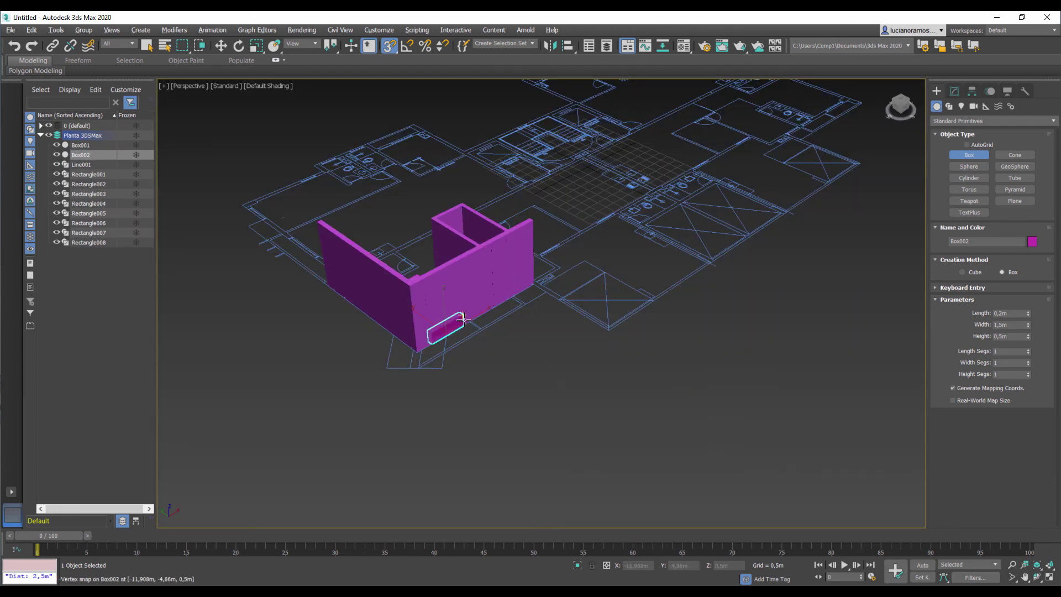
Move the window box up to an absolute world Z position of 1,1 m using exact transform values.
scroll(764, 336, "up", 6)
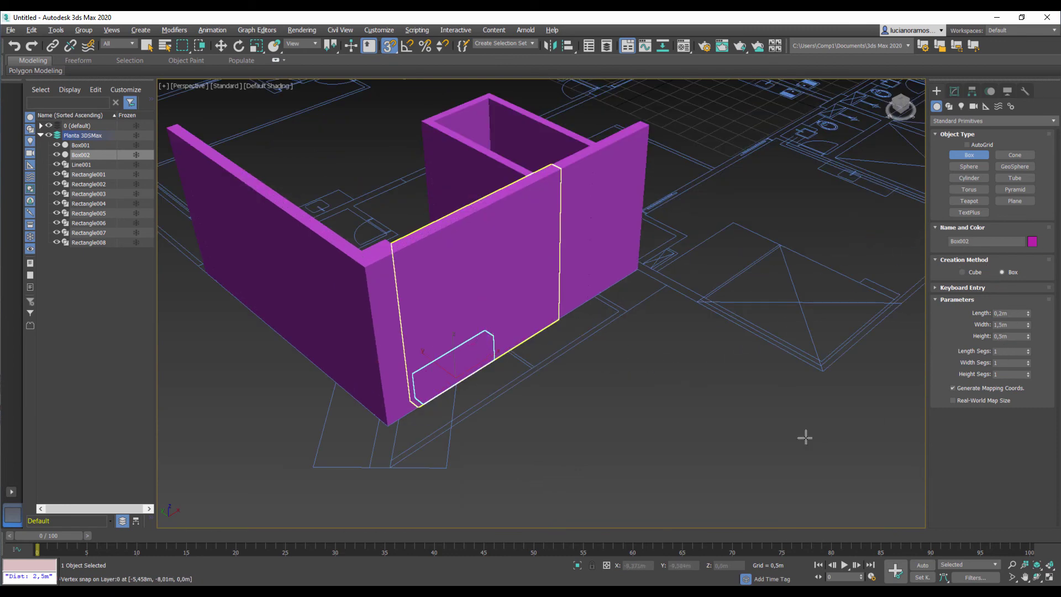
left_click(221, 46)
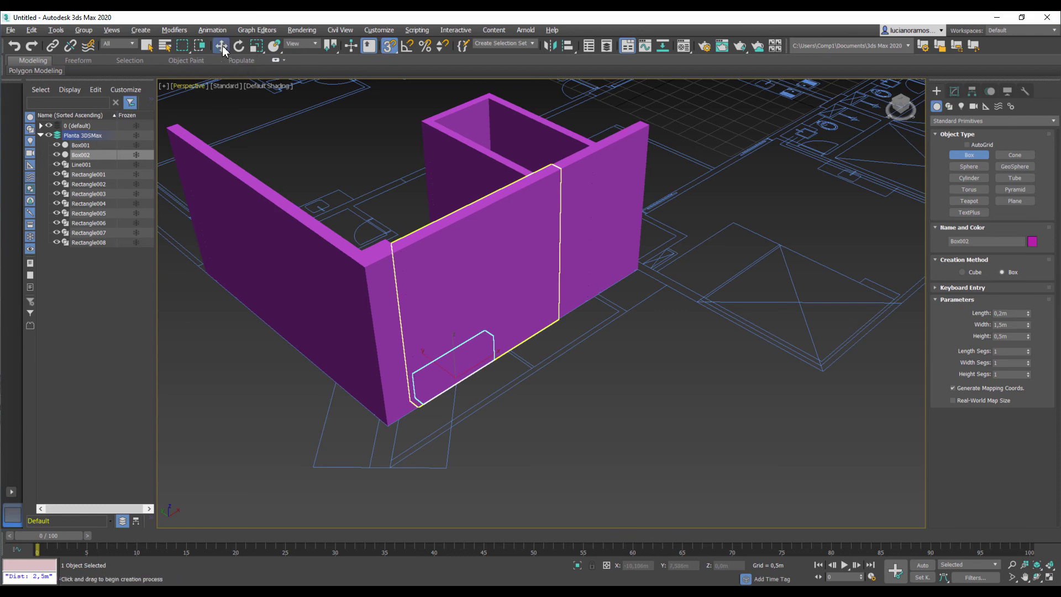
right_click(221, 47)
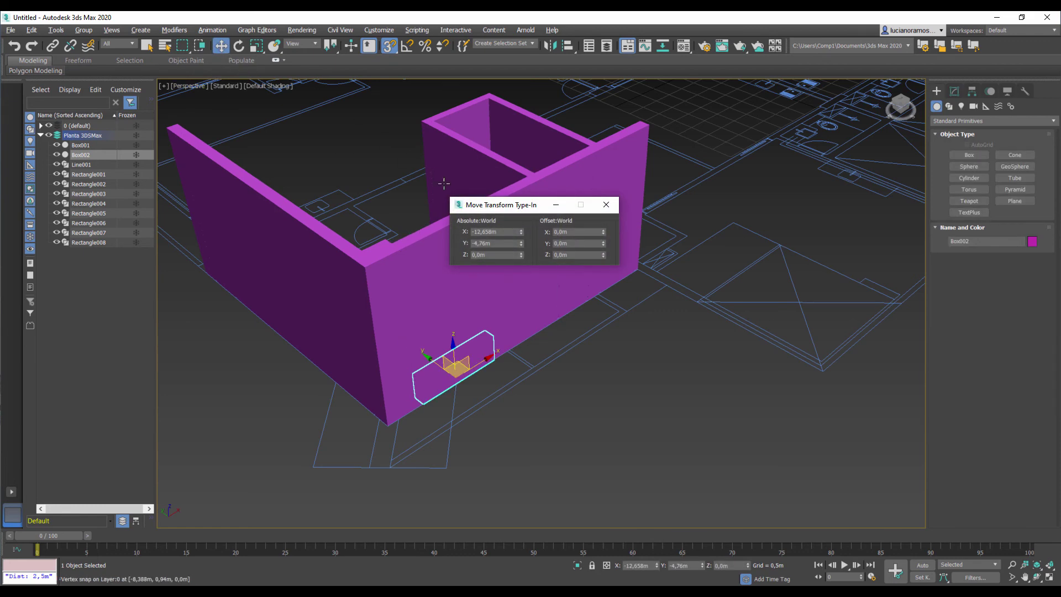
left_click(497, 255)
type("1")
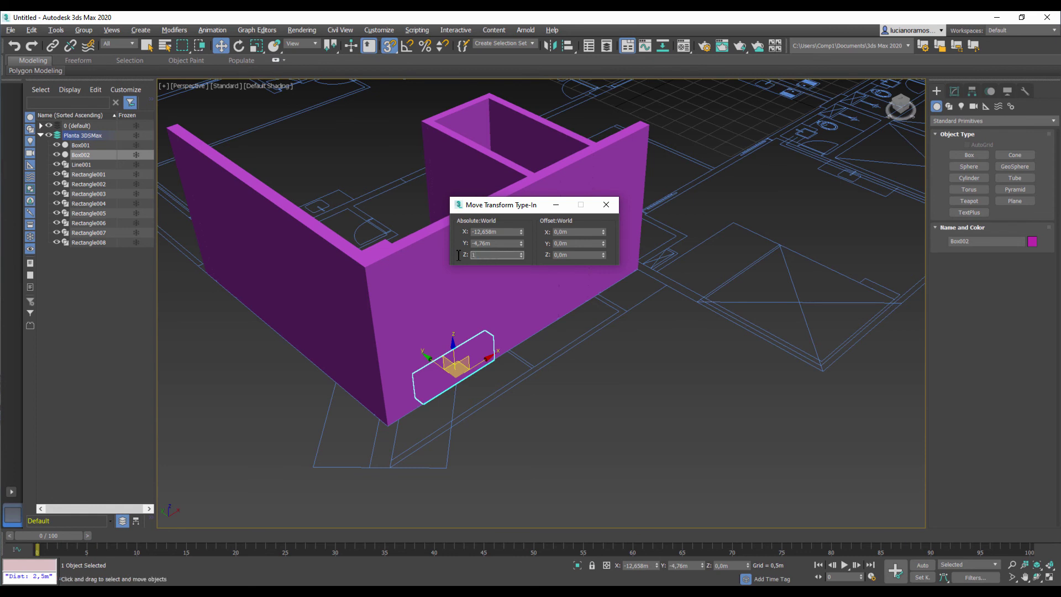
type(",1")
key("Return")
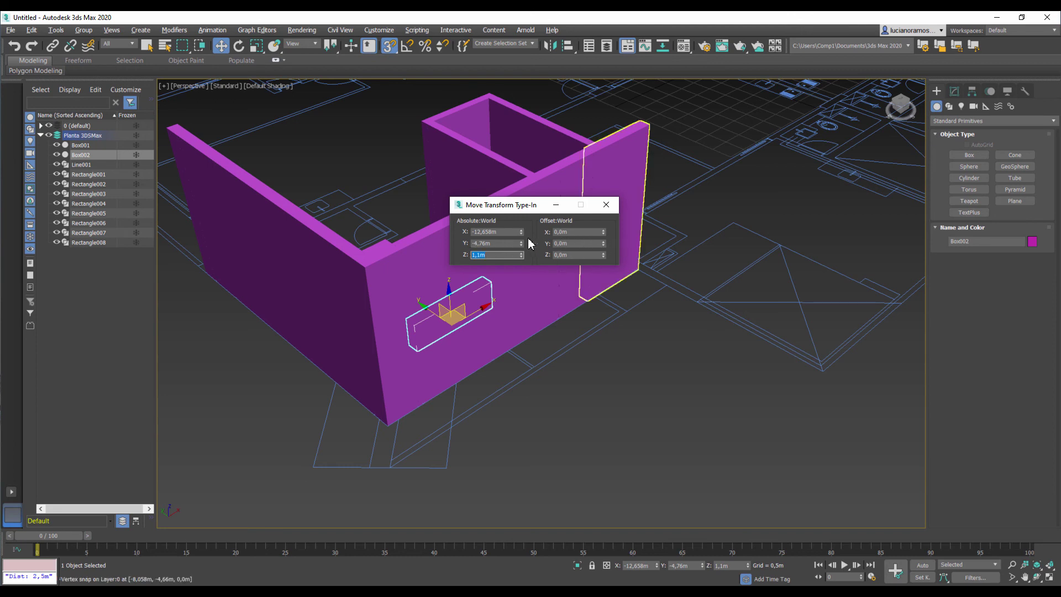
left_click(606, 205)
Set the window box's height to 1,0 m and clear the selection.
left_click(955, 91)
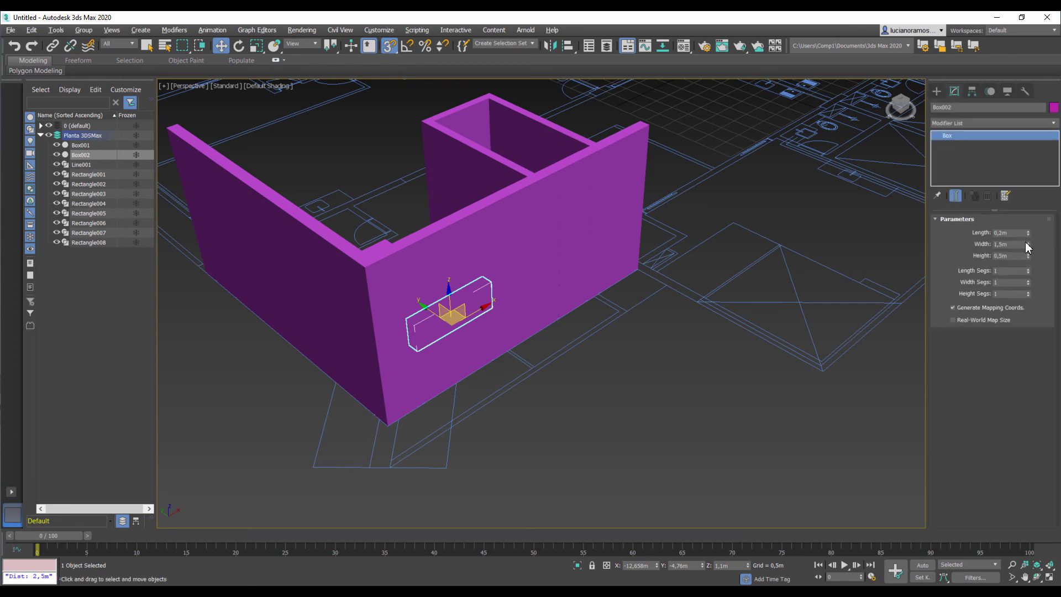
left_click_drag(1021, 257, 951, 254)
key("Return")
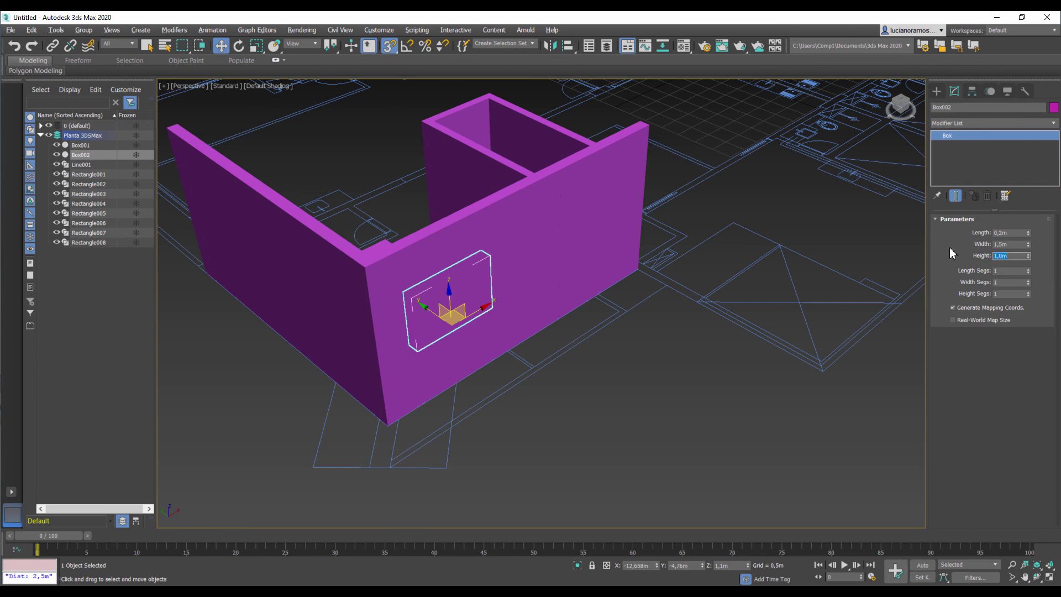
left_click(596, 407)
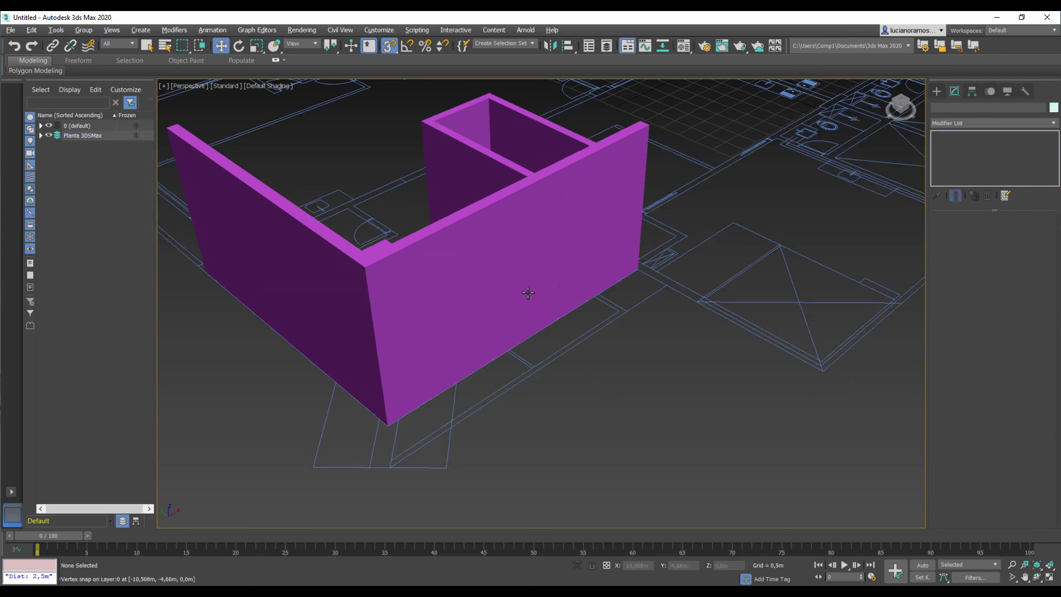
Select the extruded wall segment containing the window box and make it a Boolean compound object.
left_click(485, 231)
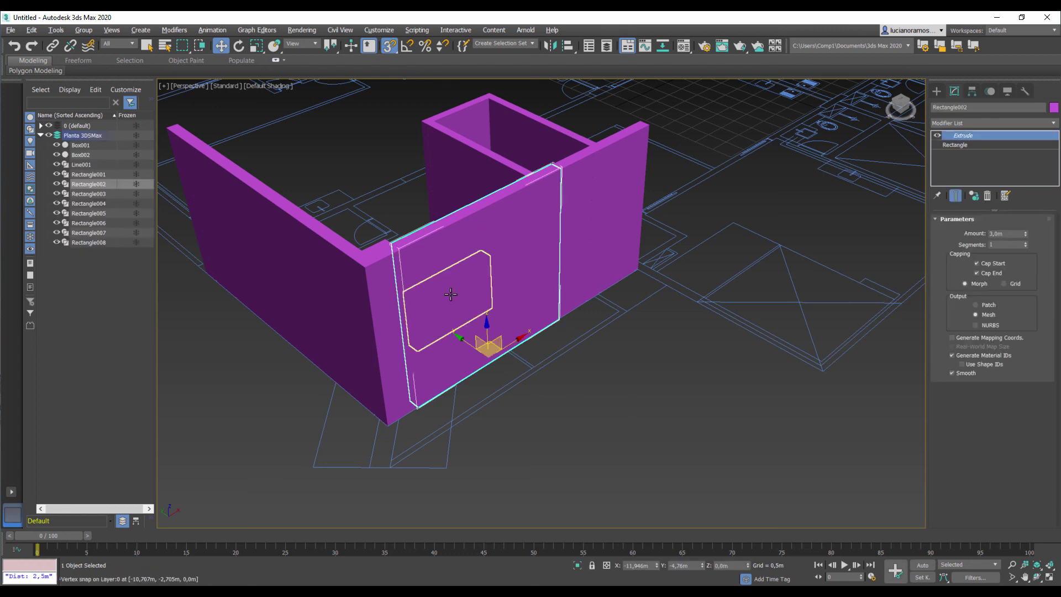
left_click(451, 294)
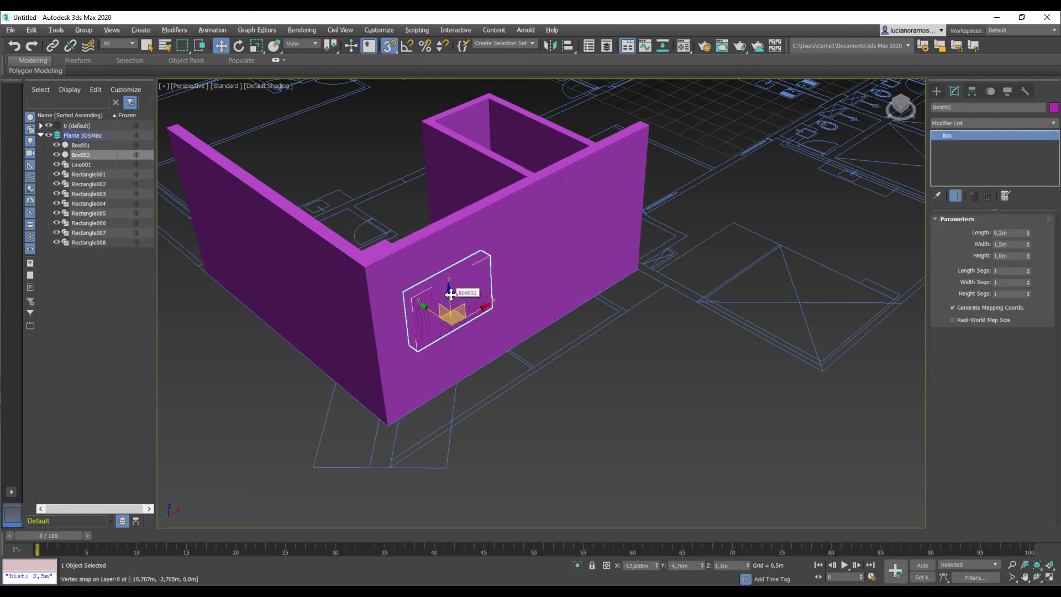
left_click(487, 235)
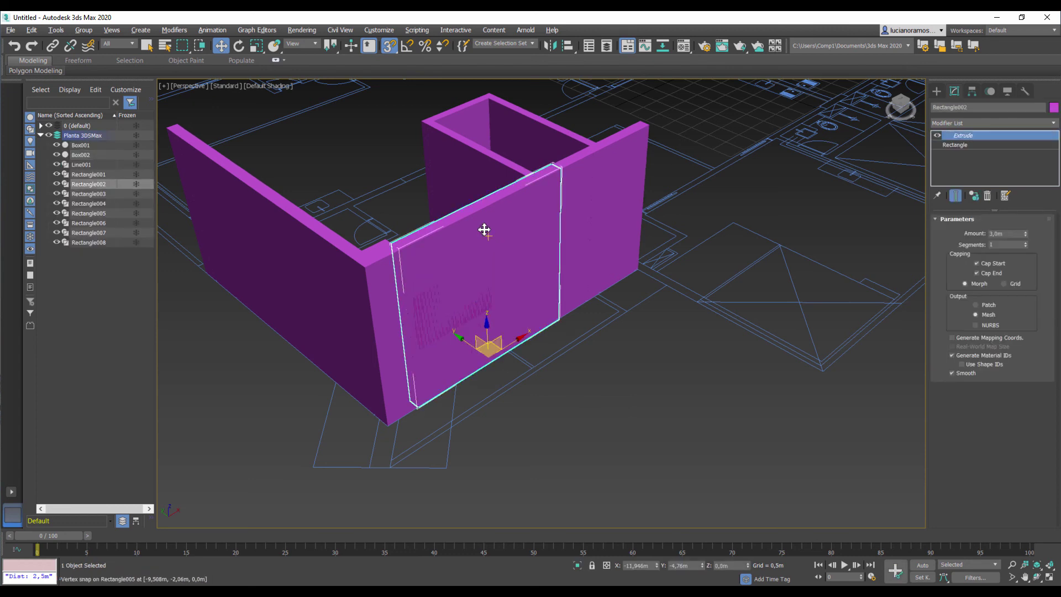
left_click(530, 321)
left_click(937, 92)
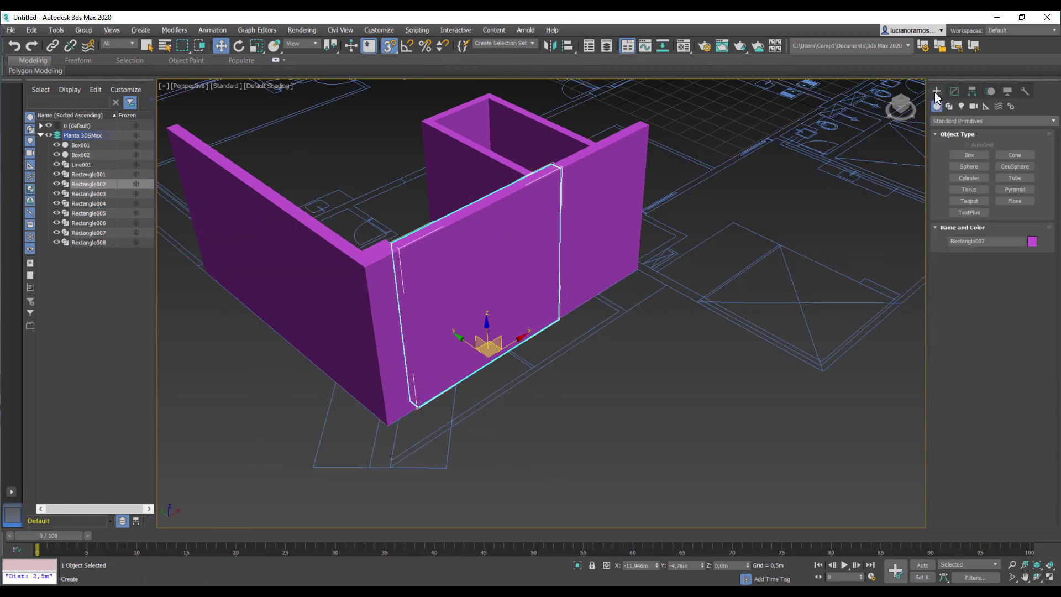
left_click(961, 121)
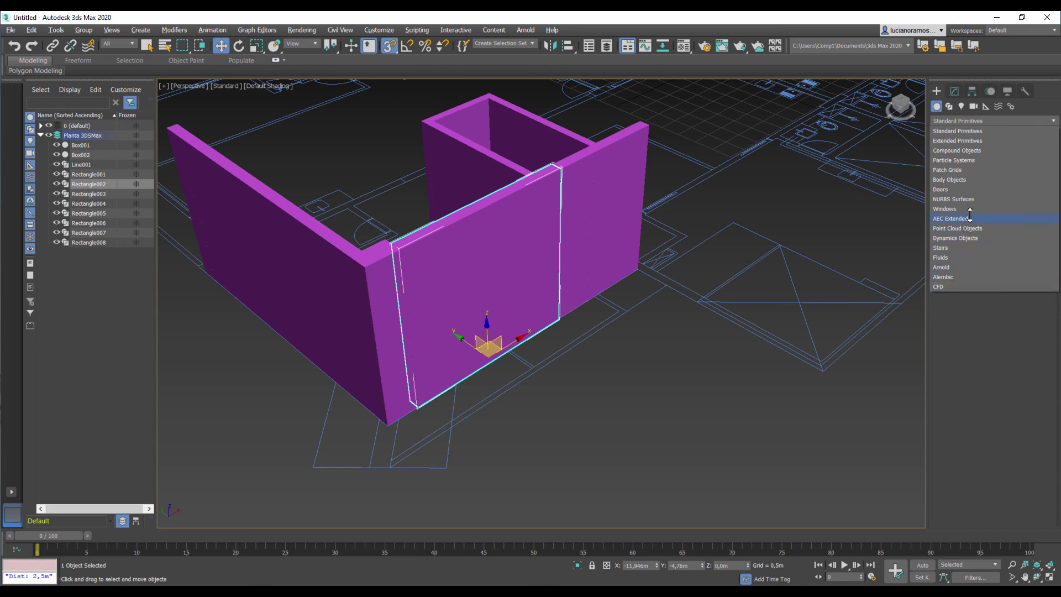
left_click(966, 149)
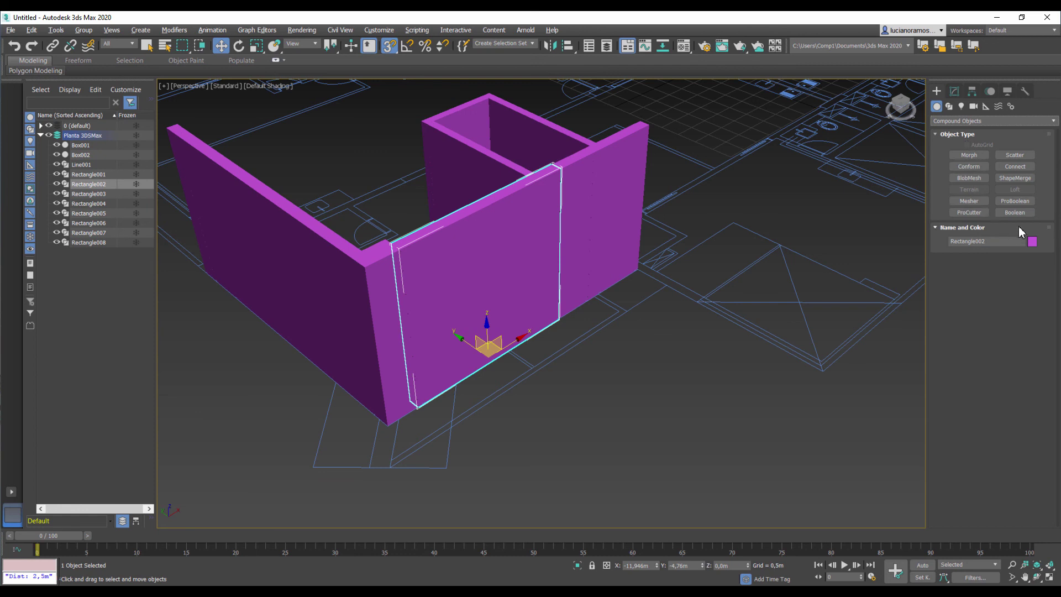
left_click(1018, 213)
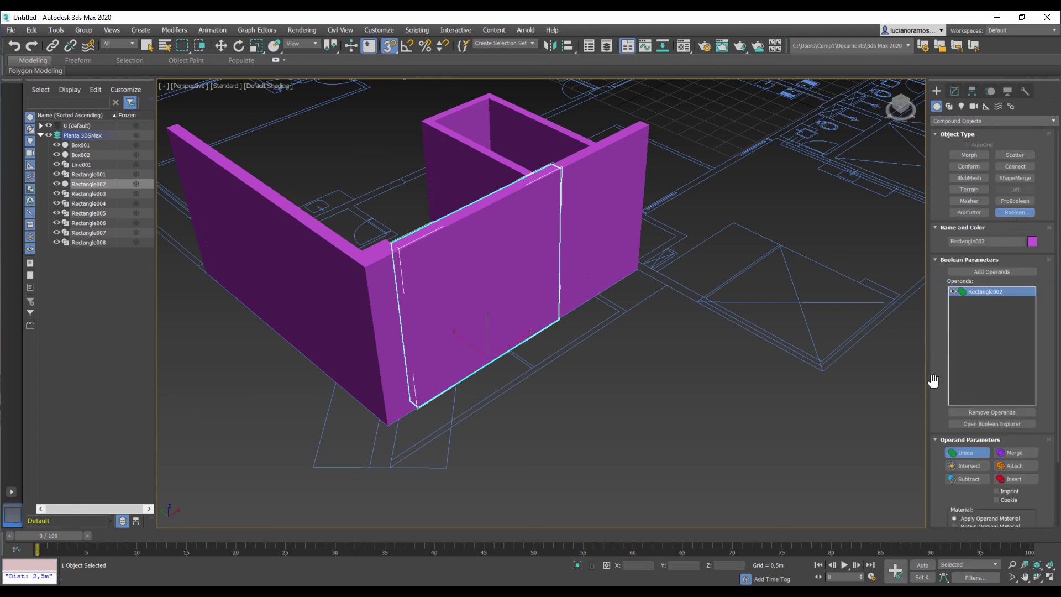
Try to subtract the window box from the wall segment as a Boolean operand and undo the attempt.
left_click(968, 479)
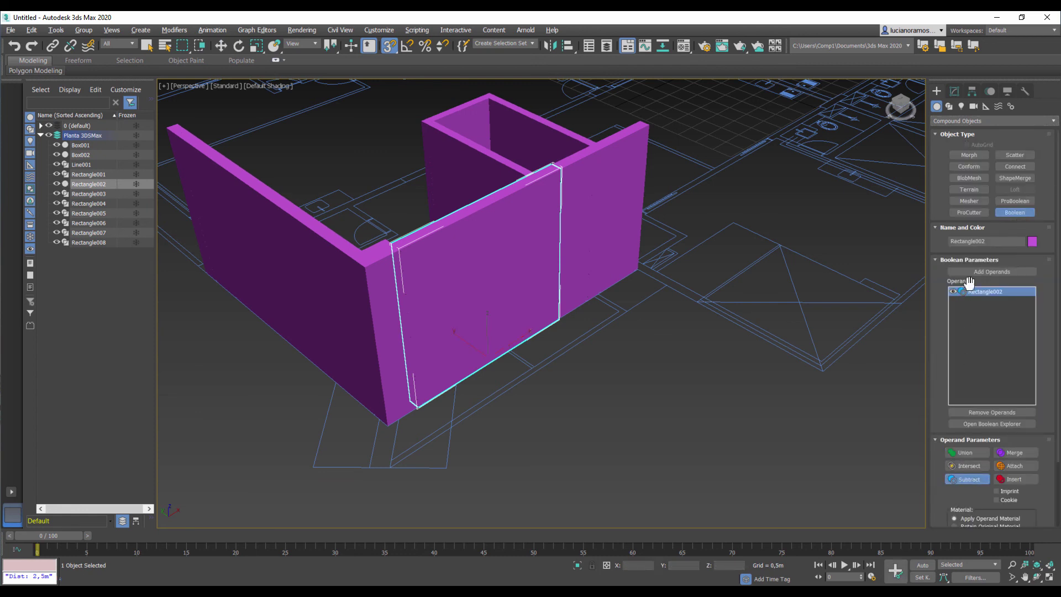
left_click(987, 272)
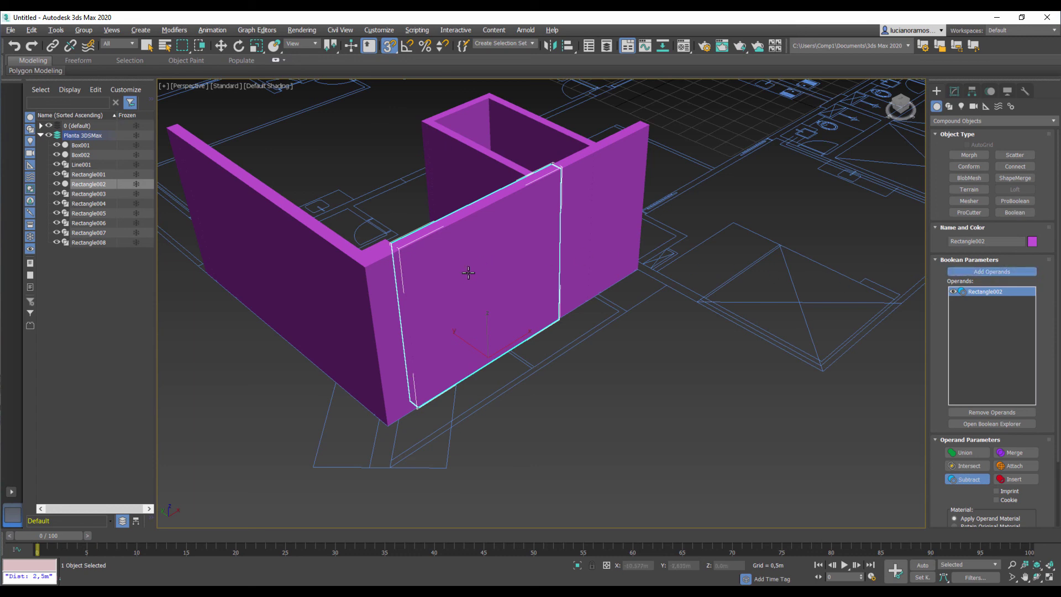
left_click(439, 276)
mouse_move(494, 371)
middle_mouse_down("alt")
mouse_move(470, 355)
mouse_move(462, 362)
mouse_move(515, 372)
mouse_move(498, 376)
middle_mouse_up("alt")
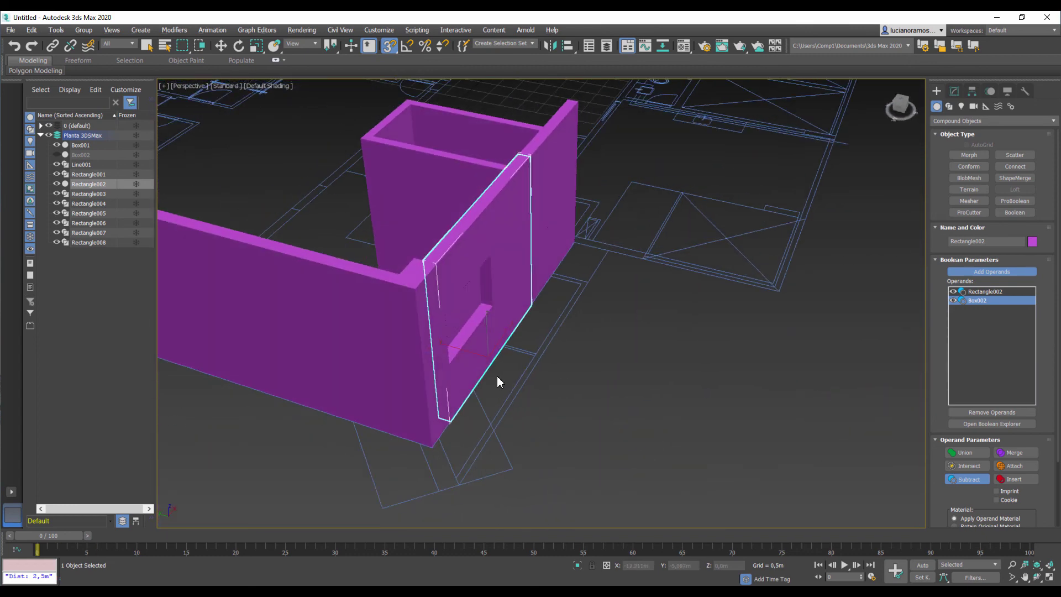
key("ctrl+z")
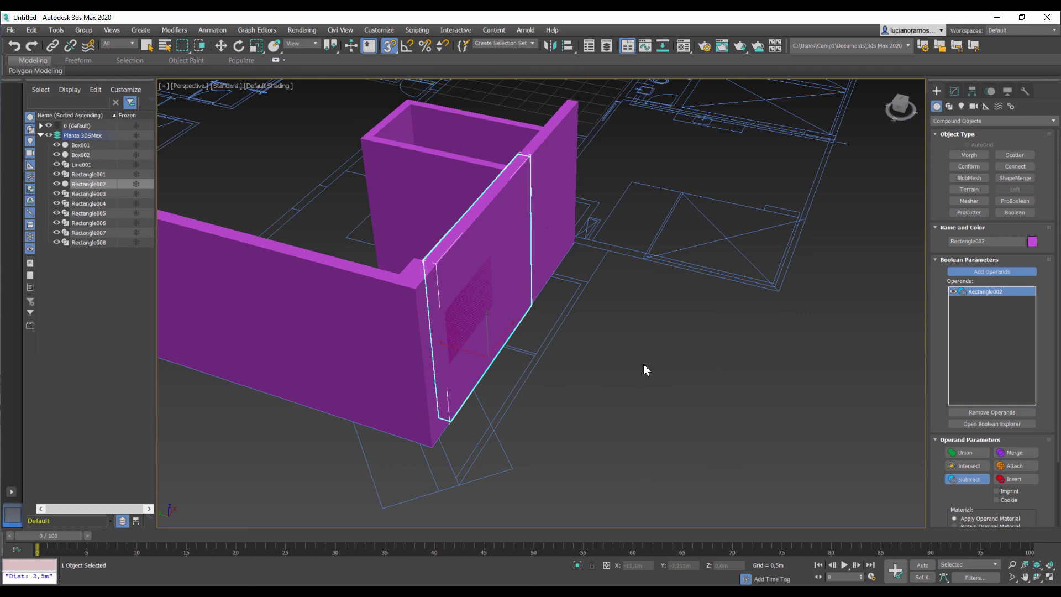
key("ctrl+z")
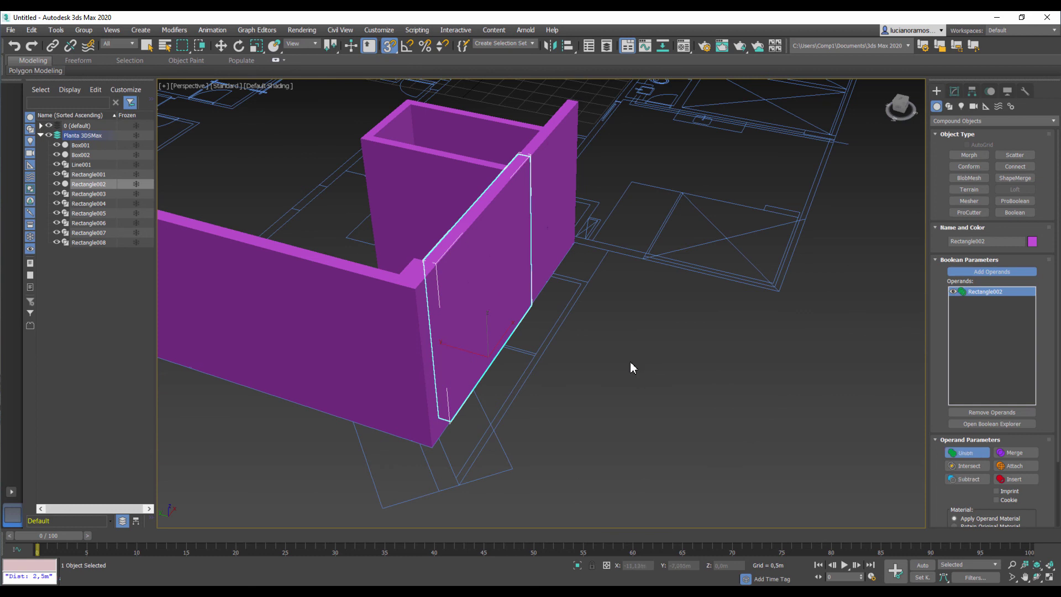
Increase the window box's length so it protrudes beyond the wall's outer face, and clear the selection.
left_click(220, 46)
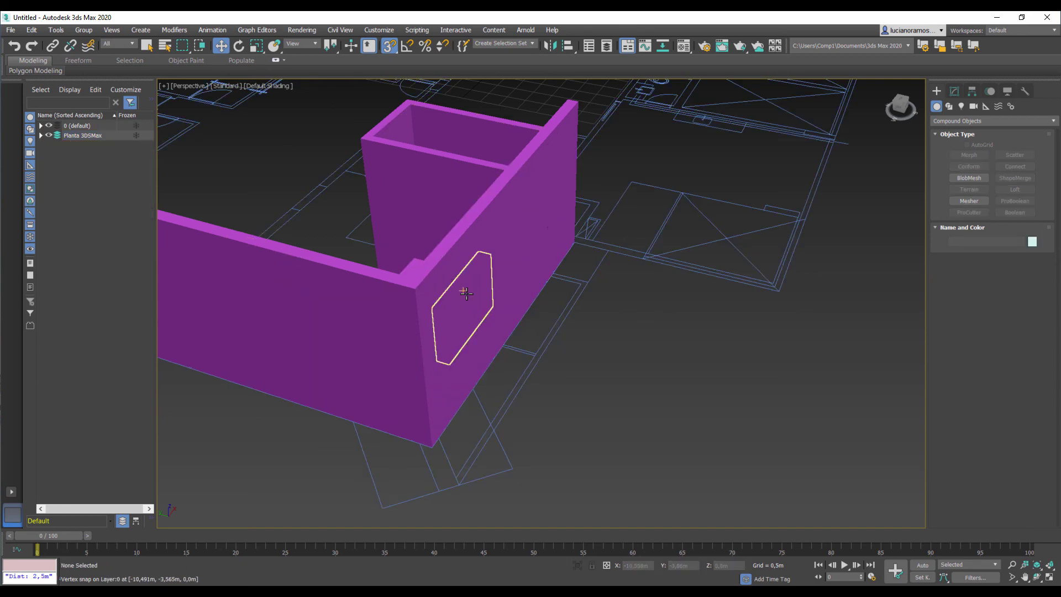
left_click(486, 291)
left_click(955, 91)
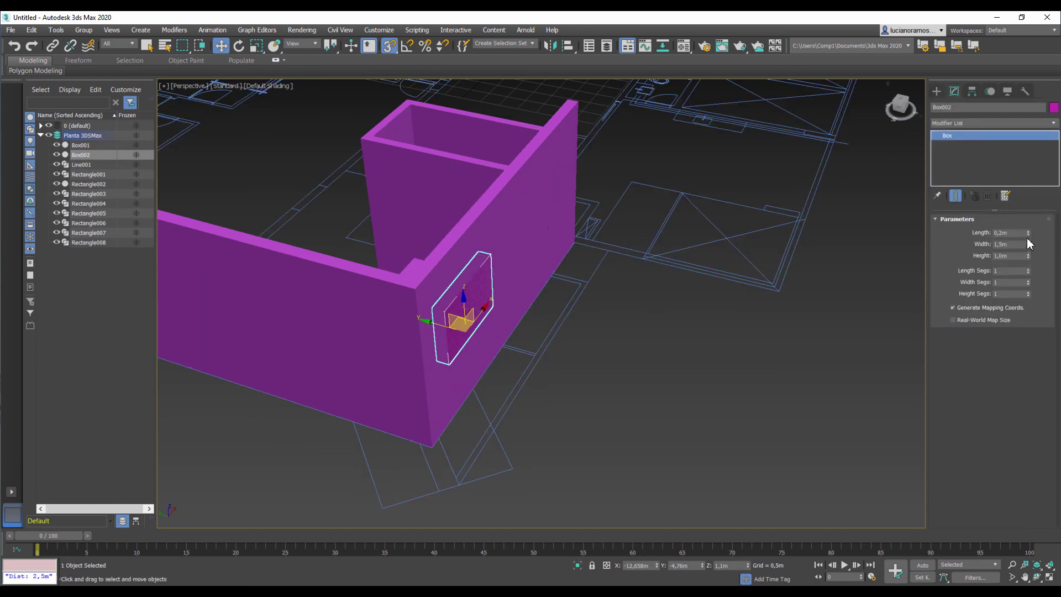
left_click_drag(1028, 234, 1029, 177)
left_click(592, 348)
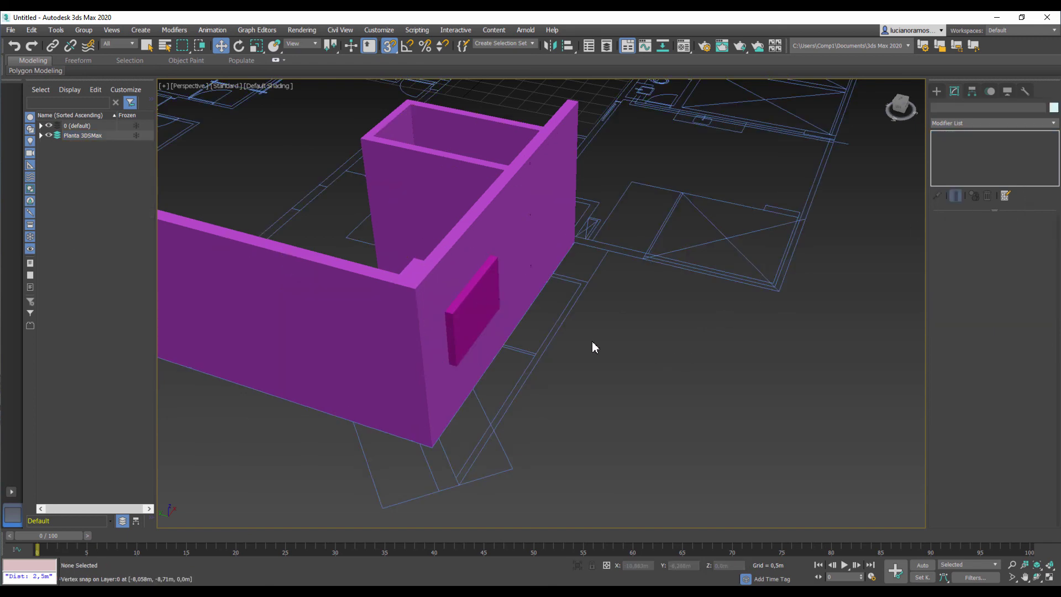
Subtract the lengthened window box from the wall's Boolean object to cut the window opening, and clear the selection.
mouse_move(534, 358)
middle_mouse_down("alt")
mouse_move(576, 360)
mouse_move(521, 360)
middle_mouse_up("alt")
left_click(357, 280)
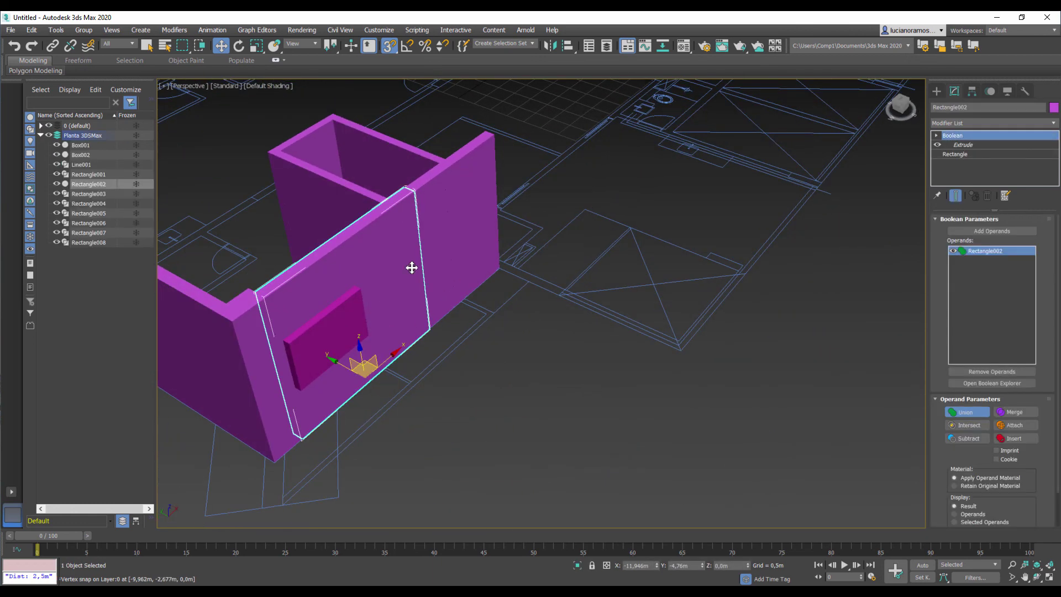
left_click(977, 439)
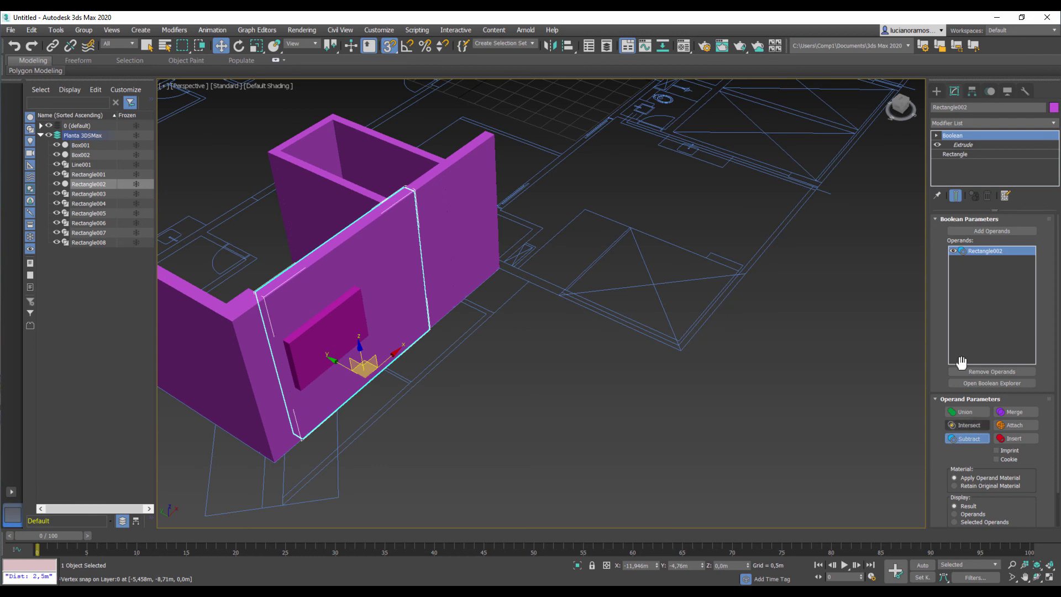
left_click(992, 231)
left_click(334, 313)
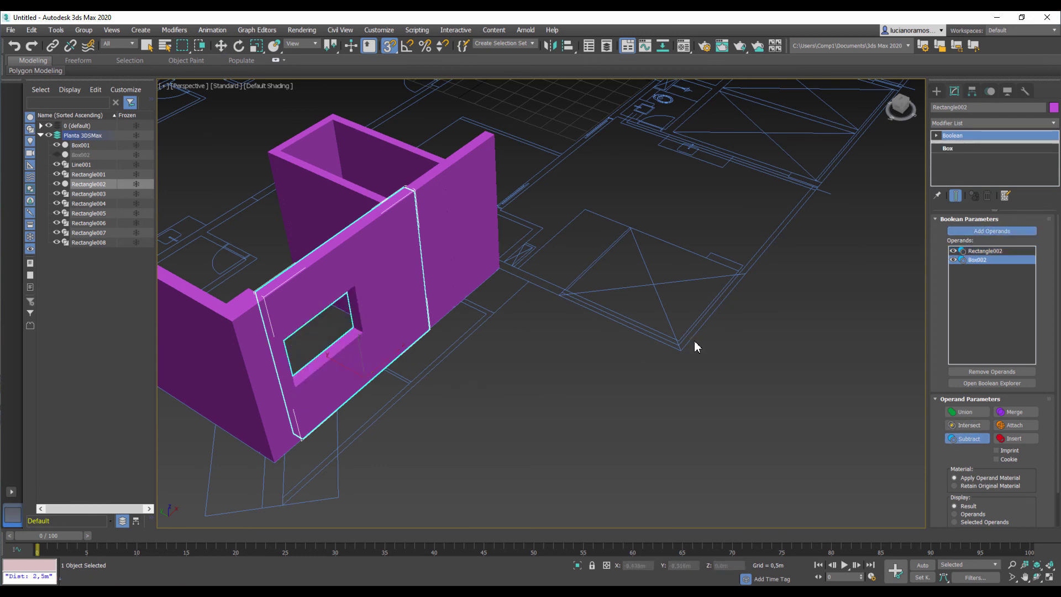
left_click(936, 91)
key("w")
left_click(776, 326)
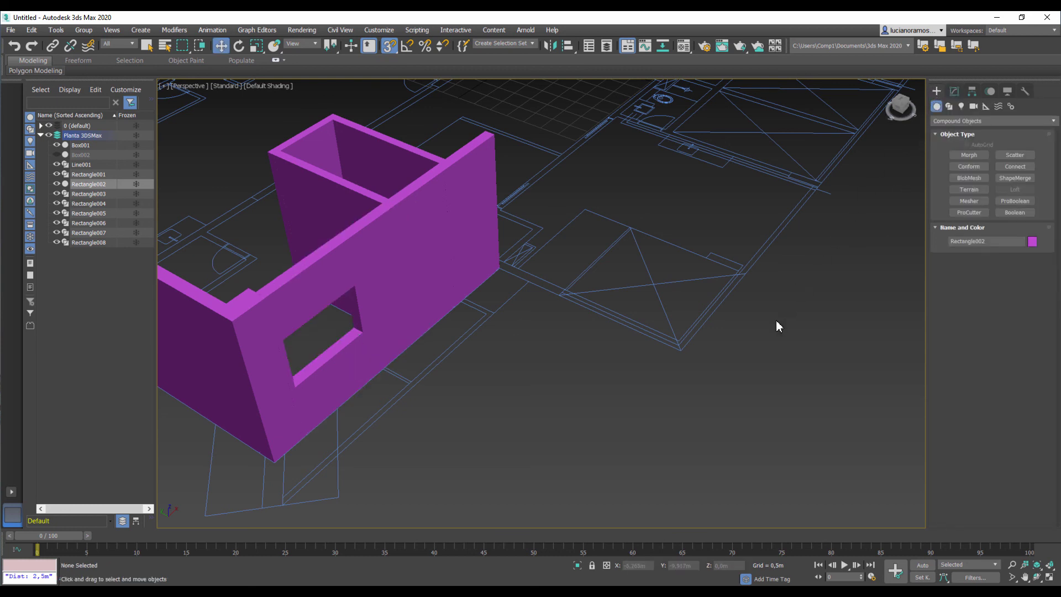
Examine the window opening and the modeled walls against the whole floor plan from several angles.
middle_click_drag(561, 394, 603, 399)
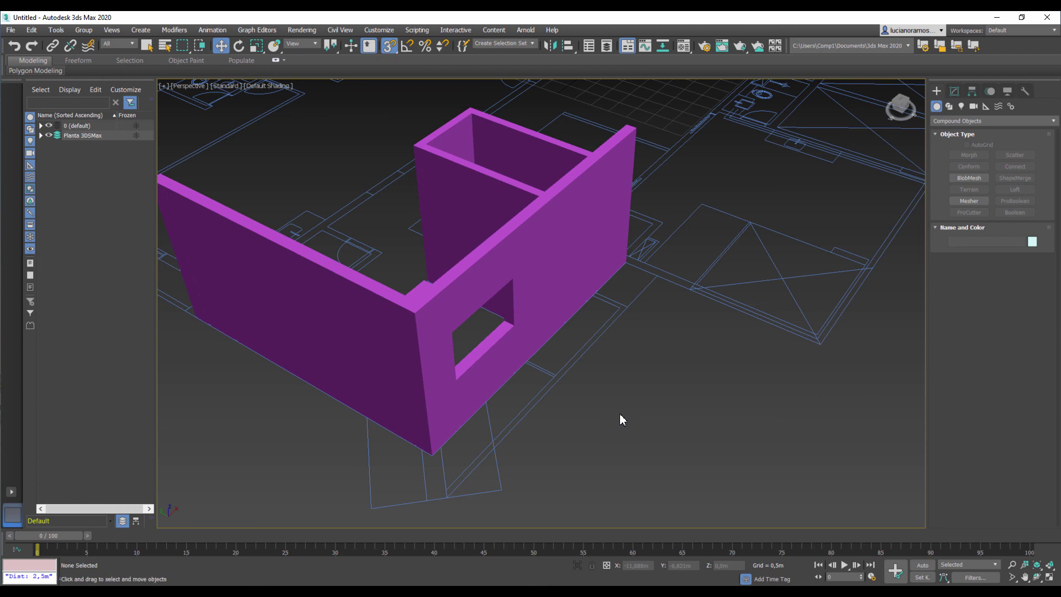
middle_click_drag(546, 348, 610, 385)
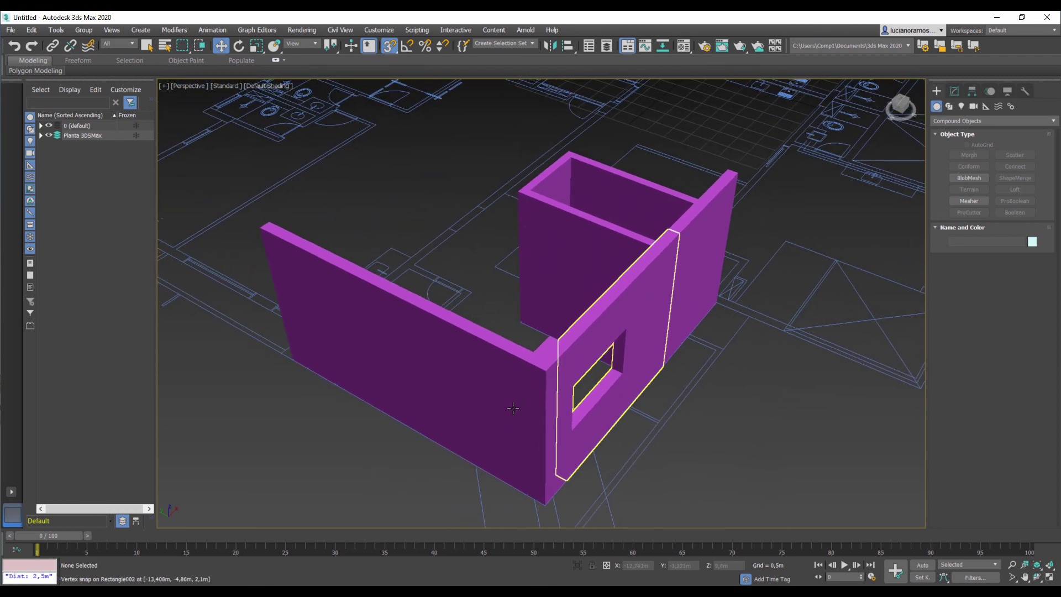
scroll(513, 408, "down", 6)
scroll(536, 373, "down", 5)
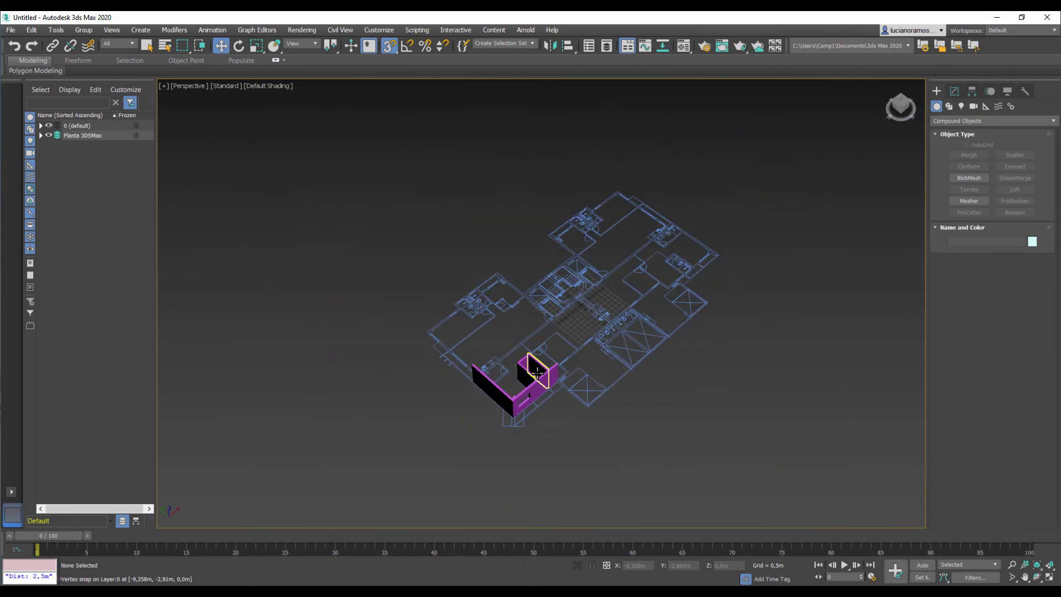
scroll(536, 373, "up", 5)
scroll(574, 366, "up", 3)
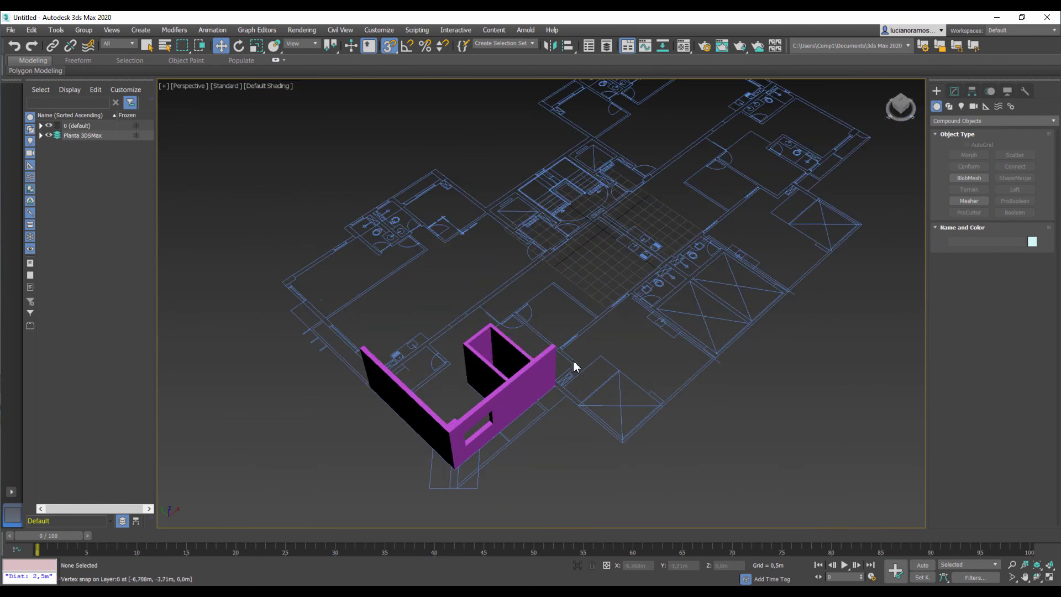
middle_click_drag(575, 367, 603, 376, "alt")
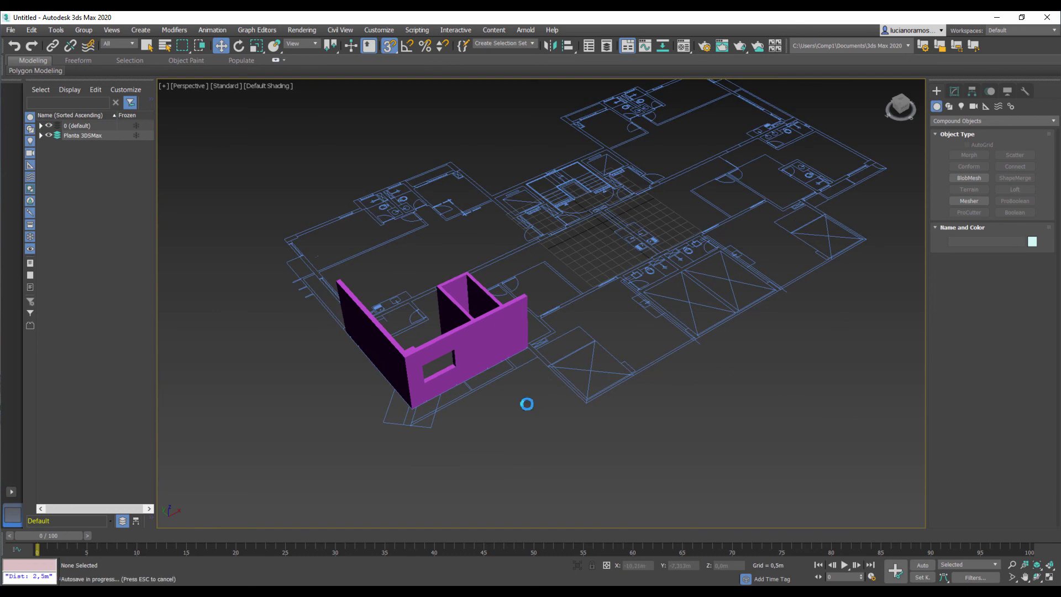
middle_click_drag(530, 301, 526, 392, "alt")
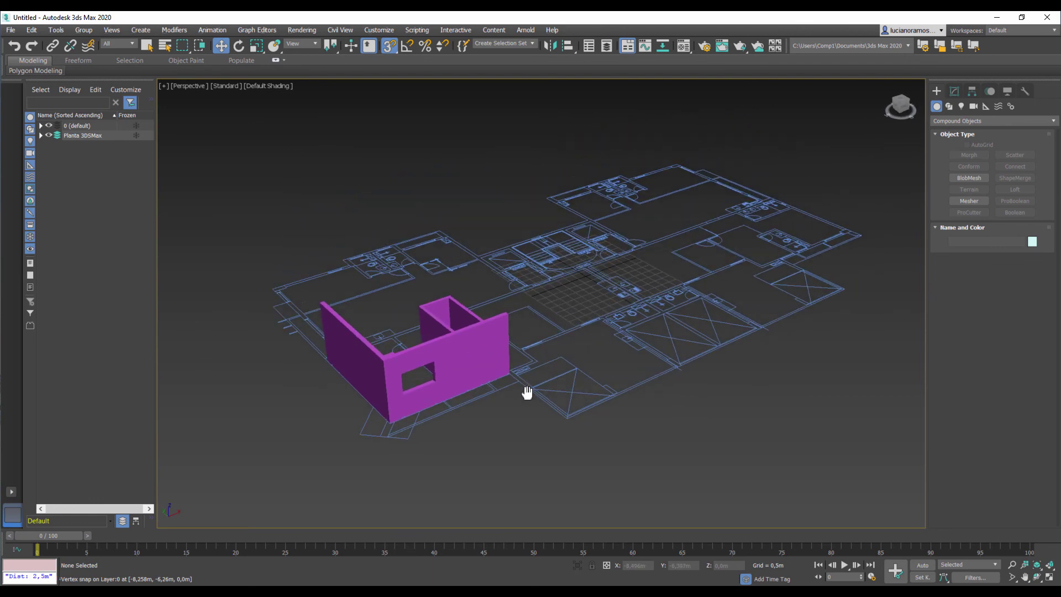